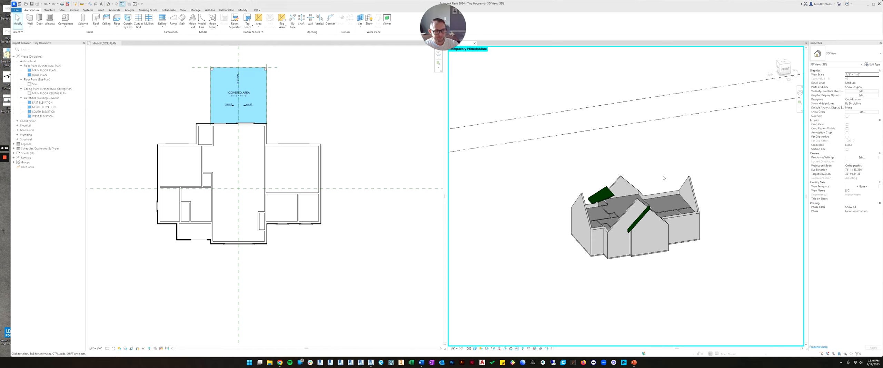
Step: Reset the temporary hide/isolate in the 3D view so the roofs show again, and close the 3D view
{"action": "left_click", "coordinate": [517, 348]}
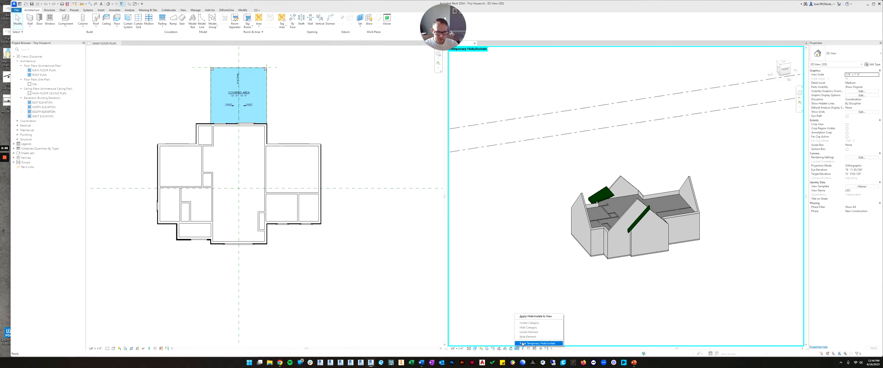
{"action": "left_click", "coordinate": [524, 344]}
{"action": "mouse_move", "coordinate": [635, 273]}
{"action": "middle_mouse_down", "text": "shift"}
{"action": "mouse_move", "coordinate": [625, 274]}
{"action": "mouse_move", "coordinate": [649, 268]}
{"action": "middle_mouse_up", "text": "shift"}
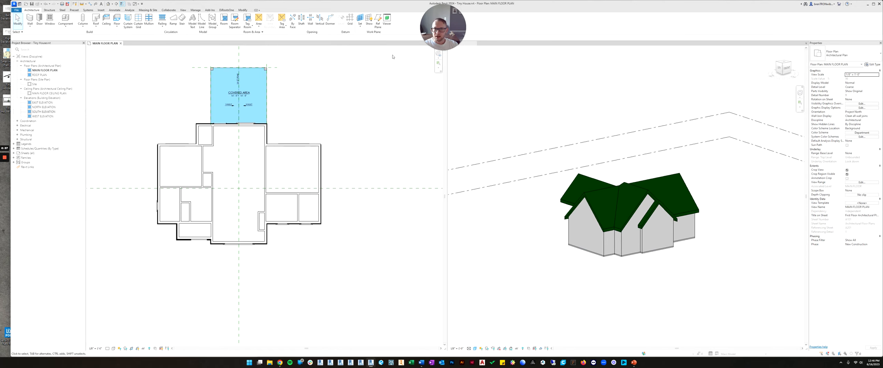
{"action": "left_click", "coordinate": [475, 44]}
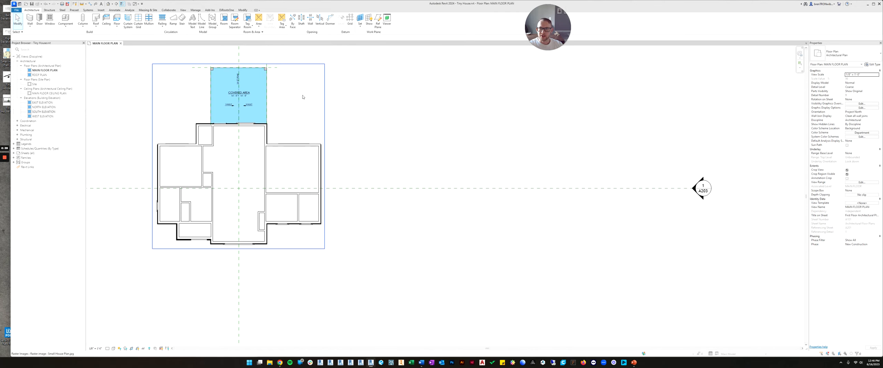
Step: Examine the wall layout of the house in the main floor plan
{"action": "middle_click_drag", "start_coordinate": [305, 123], "coordinate": [480, 148]}
{"action": "scroll", "coordinate": [467, 154], "scroll_direction": "up", "scroll_amount": 3}
{"action": "middle_click_drag", "start_coordinate": [463, 171], "coordinate": [508, 164]}
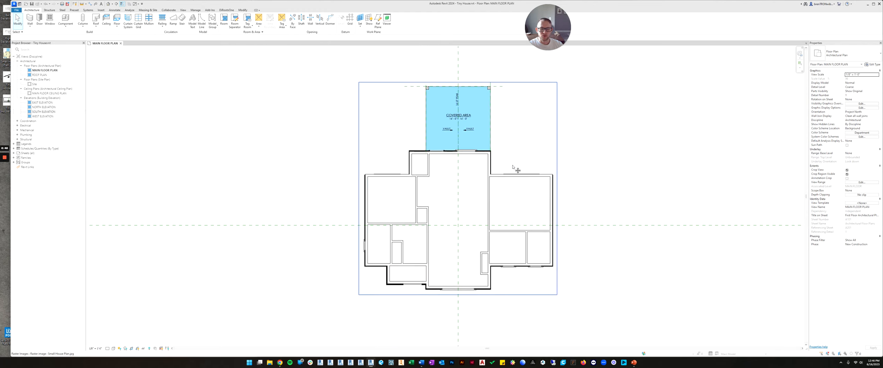
{"action": "scroll", "coordinate": [516, 169], "scroll_direction": "down", "scroll_amount": 2}
{"action": "left_click_drag", "start_coordinate": [546, 2], "coordinate": [418, 3]}
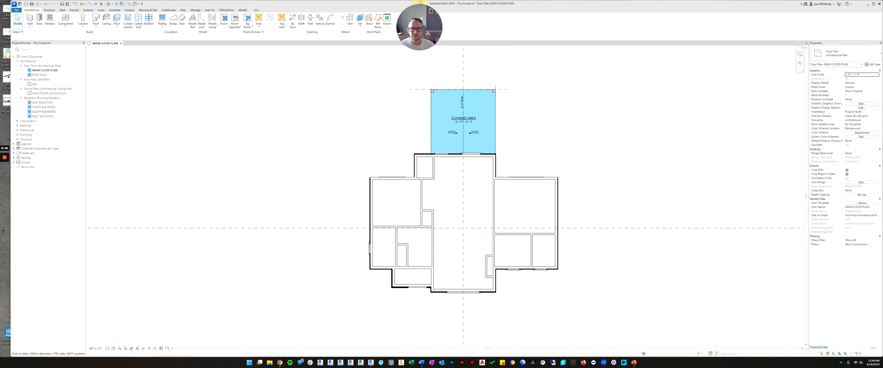
{"action": "middle_click_drag", "start_coordinate": [502, 203], "coordinate": [476, 188]}
{"action": "scroll", "coordinate": [473, 199], "scroll_direction": "up", "scroll_amount": 3}
{"action": "scroll", "coordinate": [479, 196], "scroll_direction": "down", "scroll_amount": 1}
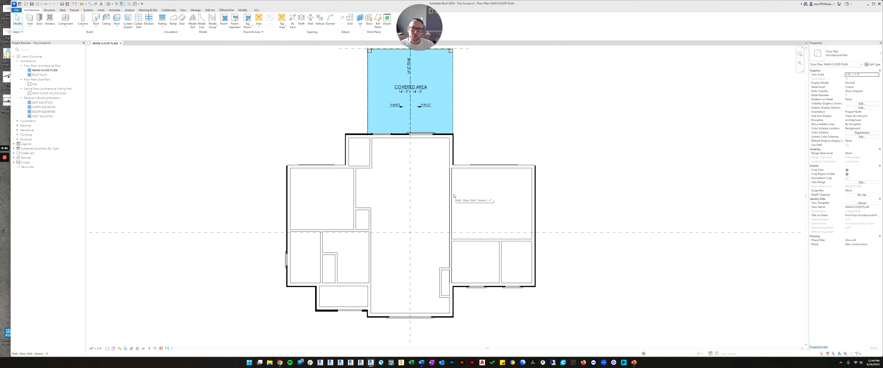
Step: Open the South Elevation view and compare the modelled walls and roofs with the front elevation reference image
{"action": "double_click", "coordinate": [39, 112]}
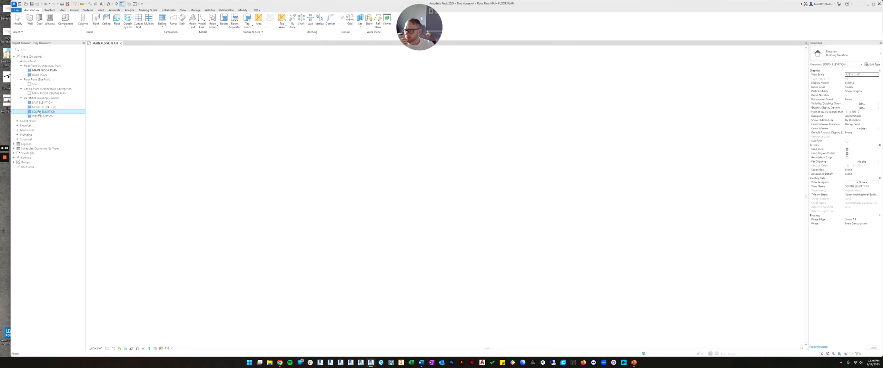
{"action": "scroll", "coordinate": [596, 229], "scroll_direction": "up", "scroll_amount": 6}
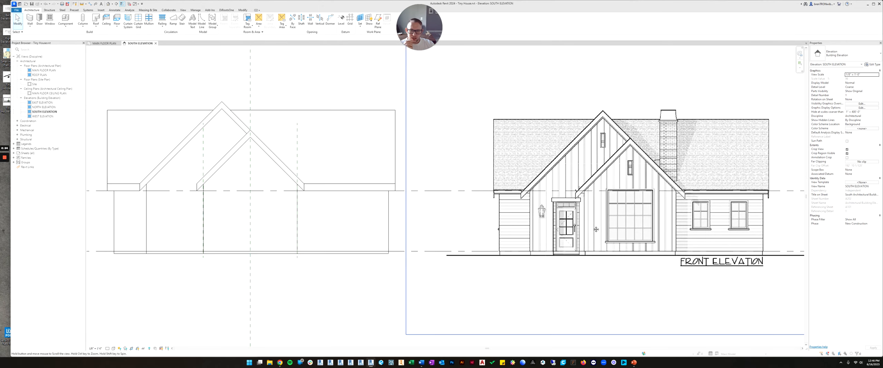
{"action": "middle_click_drag", "start_coordinate": [596, 229], "coordinate": [602, 230]}
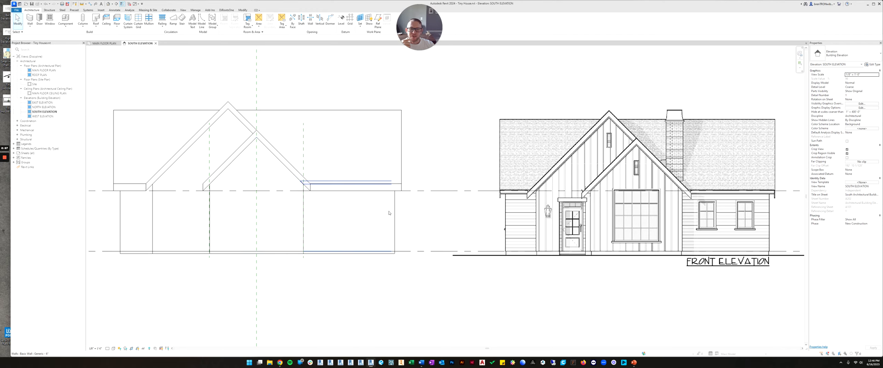
{"action": "middle_click_drag", "start_coordinate": [601, 154], "coordinate": [508, 141]}
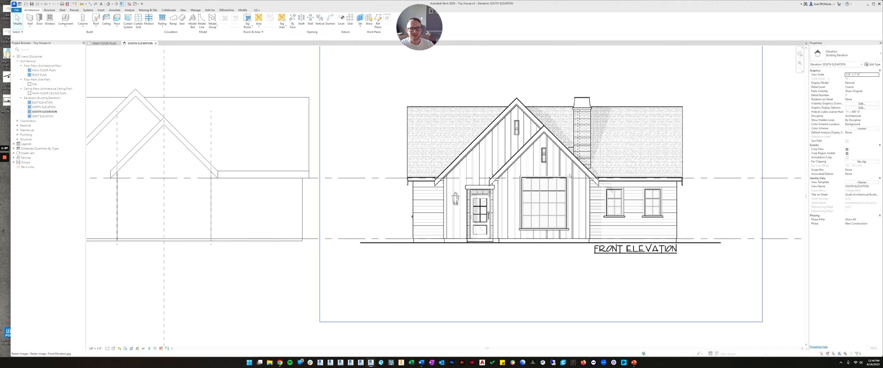
{"action": "scroll", "coordinate": [576, 137], "scroll_direction": "up", "scroll_amount": 2}
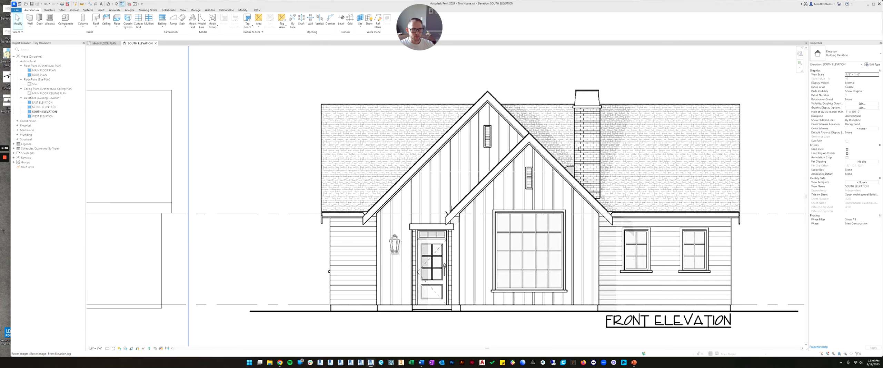
{"action": "scroll", "coordinate": [579, 149], "scroll_direction": "down", "scroll_amount": 3}
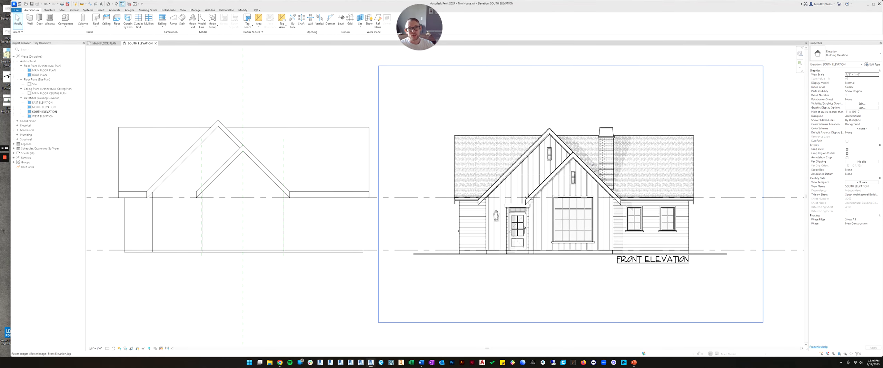
{"action": "middle_click_drag", "start_coordinate": [558, 179], "coordinate": [577, 172]}
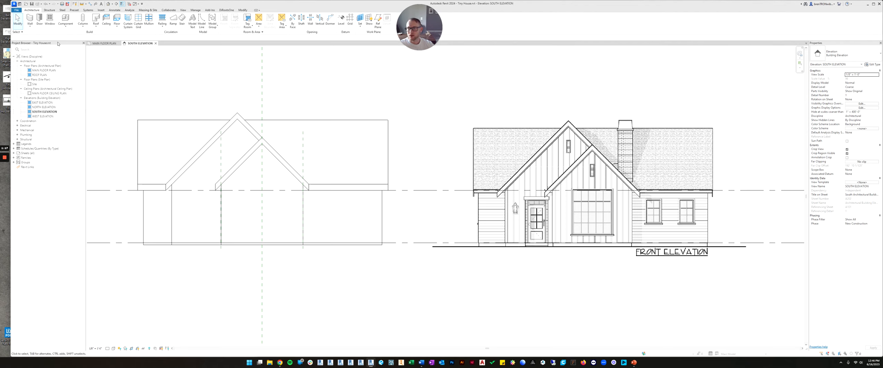
Step: Return to the main floor plan view and centre the house walls
{"action": "left_click", "coordinate": [104, 43]}
{"action": "scroll", "coordinate": [322, 155], "scroll_direction": "up", "scroll_amount": 1}
{"action": "left_click", "coordinate": [296, 165]}
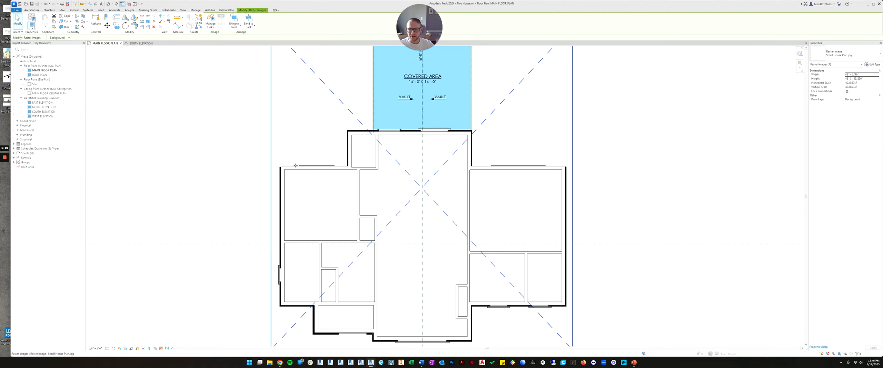
{"action": "left_click", "coordinate": [658, 123]}
{"action": "middle_click_drag", "start_coordinate": [503, 255], "coordinate": [501, 196]}
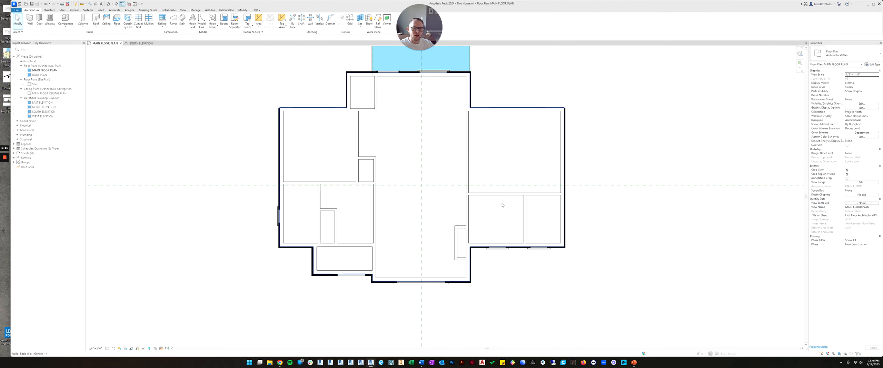
Step: Inspect the exterior wall beneath the ensuite against the reference plan, leaving nothing selected
{"action": "scroll", "coordinate": [491, 251], "scroll_direction": "up", "scroll_amount": 3}
{"action": "scroll", "coordinate": [483, 234], "scroll_direction": "up", "scroll_amount": 3}
{"action": "left_click", "coordinate": [463, 237]}
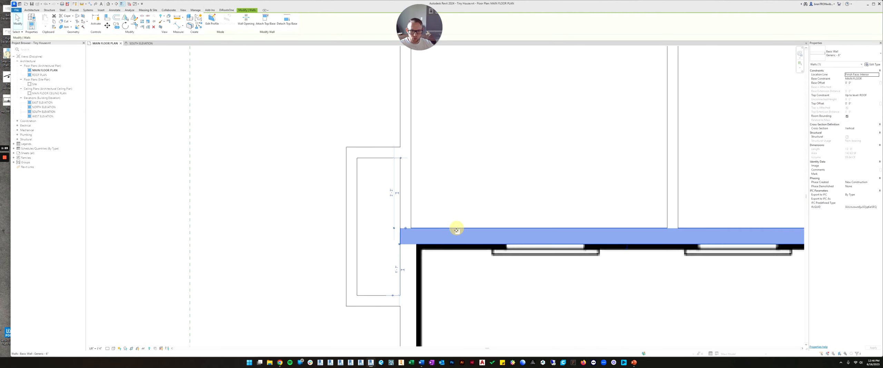
{"action": "left_click", "coordinate": [479, 216]}
{"action": "scroll", "coordinate": [484, 220], "scroll_direction": "down", "scroll_amount": 3}
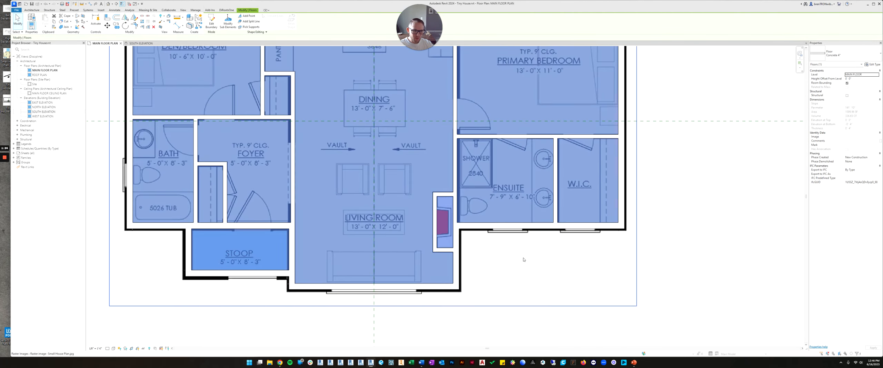
{"action": "left_click", "coordinate": [678, 226]}
{"action": "left_click", "coordinate": [687, 216]}
{"action": "scroll", "coordinate": [587, 207], "scroll_direction": "down", "scroll_amount": 2}
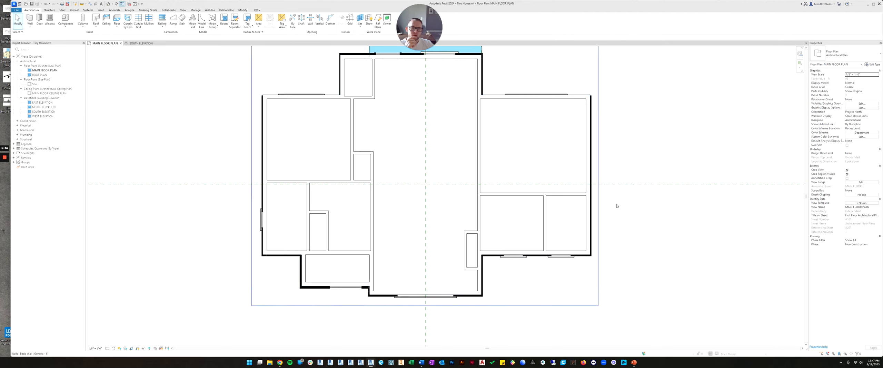
Step: Change the long interior wall between the kitchen/living area and the primary bedroom to the Generic - 6" wall type
{"action": "scroll", "coordinate": [521, 132], "scroll_direction": "down", "scroll_amount": 1}
{"action": "middle_click_drag", "start_coordinate": [522, 132], "coordinate": [487, 147]}
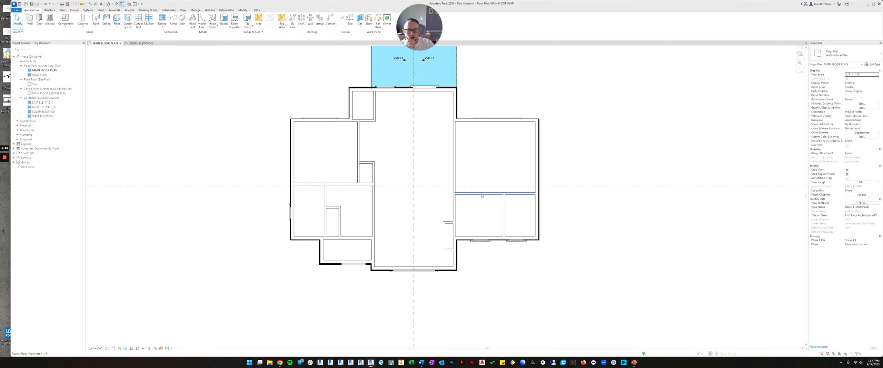
{"action": "scroll", "coordinate": [472, 188], "scroll_direction": "up", "scroll_amount": 1}
{"action": "middle_click_drag", "start_coordinate": [471, 173], "coordinate": [468, 202]}
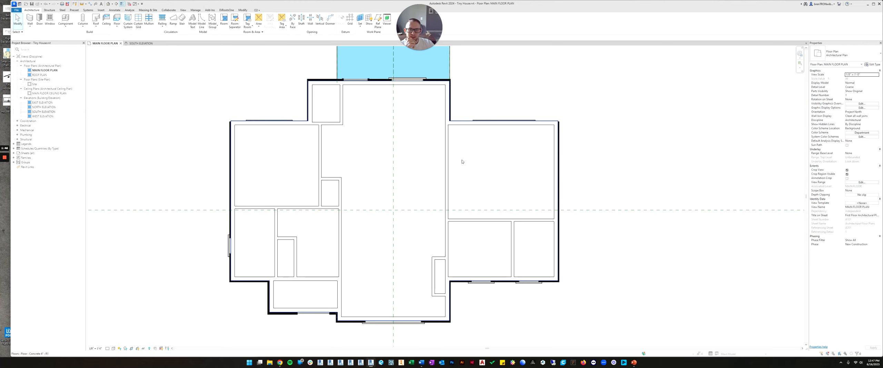
{"action": "left_click", "coordinate": [447, 149]}
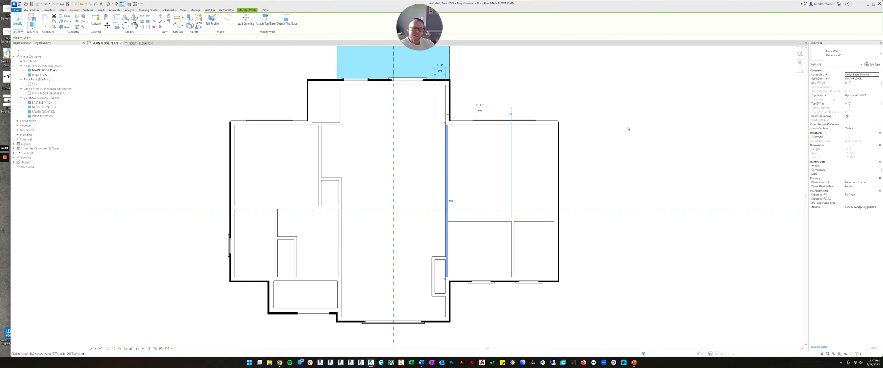
{"action": "left_click", "coordinate": [862, 53]}
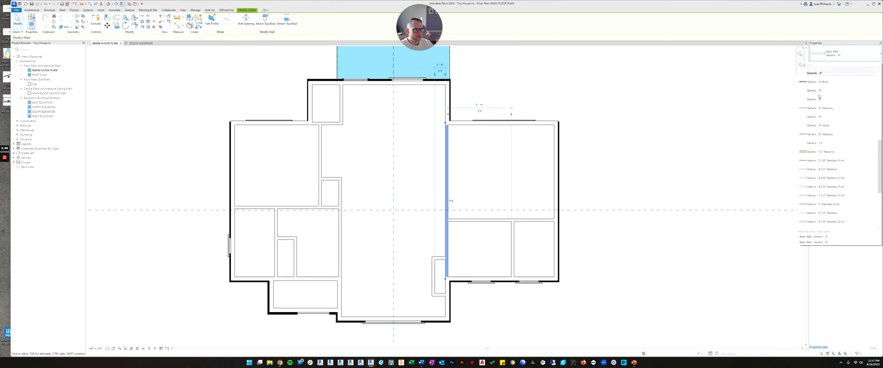
{"action": "scroll", "coordinate": [819, 121], "scroll_direction": "up", "scroll_amount": 2}
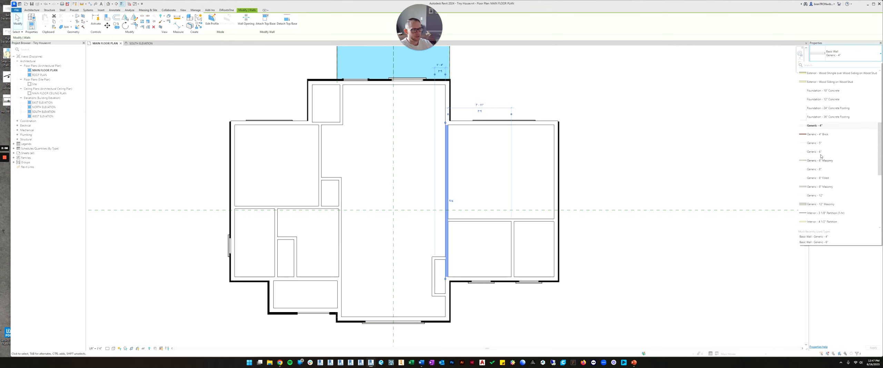
{"action": "left_click", "coordinate": [822, 151]}
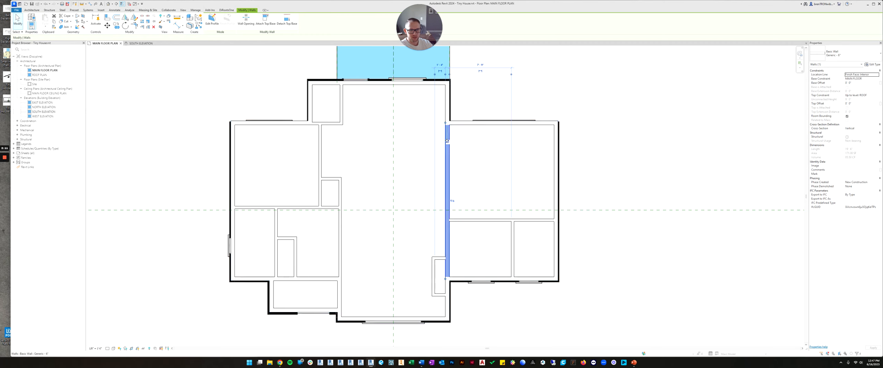
Step: Set the wall beside the primary bedroom back to the Generic - 4" type and deselect it
{"action": "left_click", "coordinate": [860, 56]}
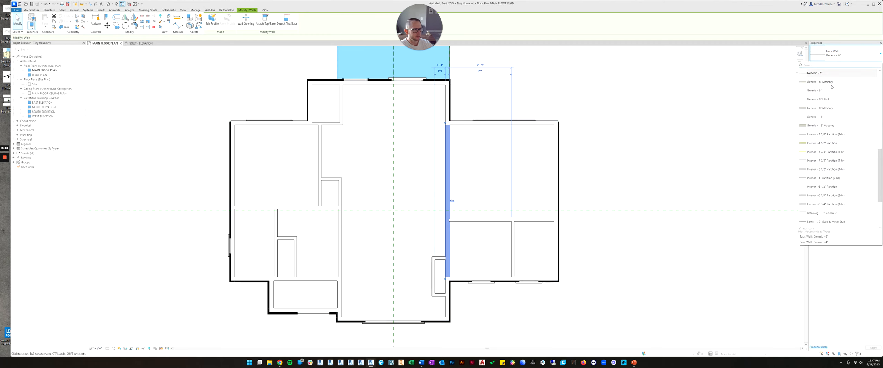
{"action": "scroll", "coordinate": [831, 87], "scroll_direction": "up", "scroll_amount": 2}
{"action": "left_click", "coordinate": [823, 100]}
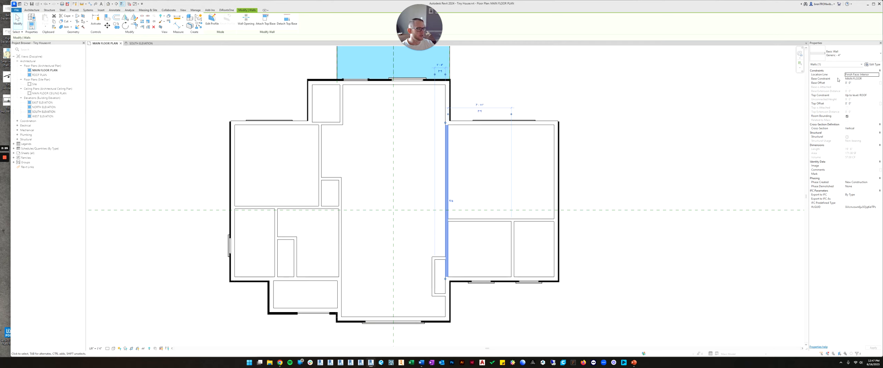
{"action": "left_click", "coordinate": [607, 142]}
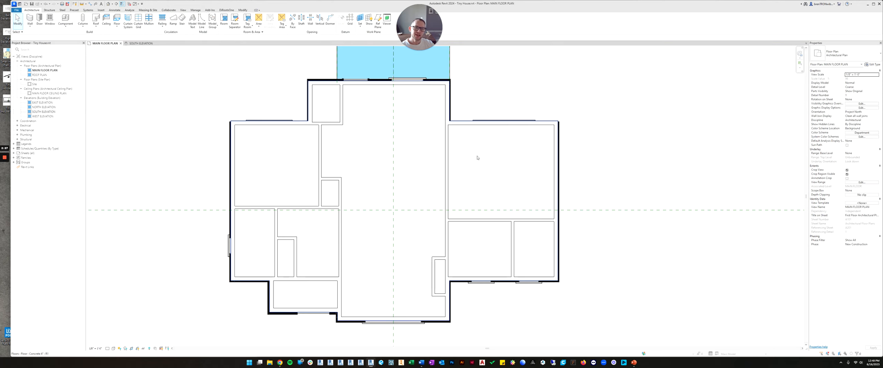
Step: Check the type and properties of the long wall beside the primary bedroom without changing them
{"action": "left_click", "coordinate": [448, 157]}
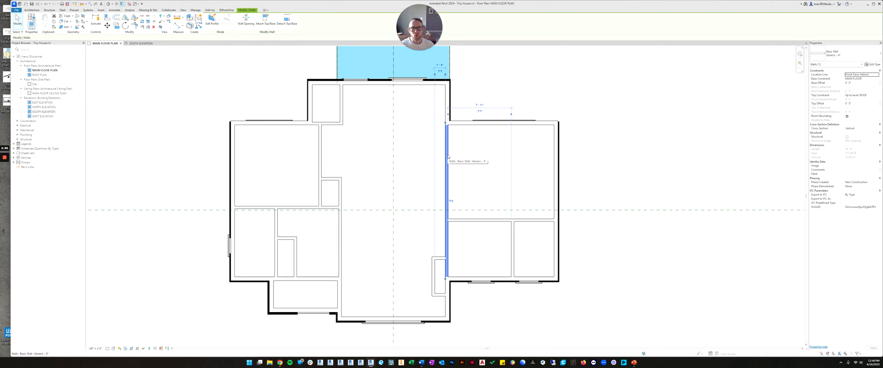
{"action": "left_click", "coordinate": [632, 105]}
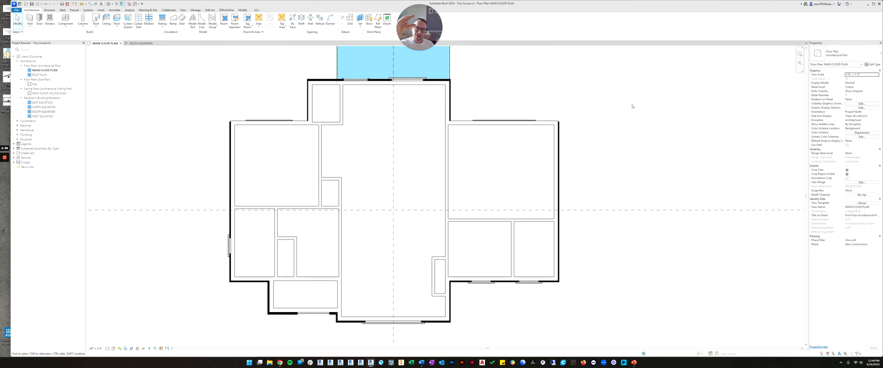
{"action": "left_click", "coordinate": [446, 134]}
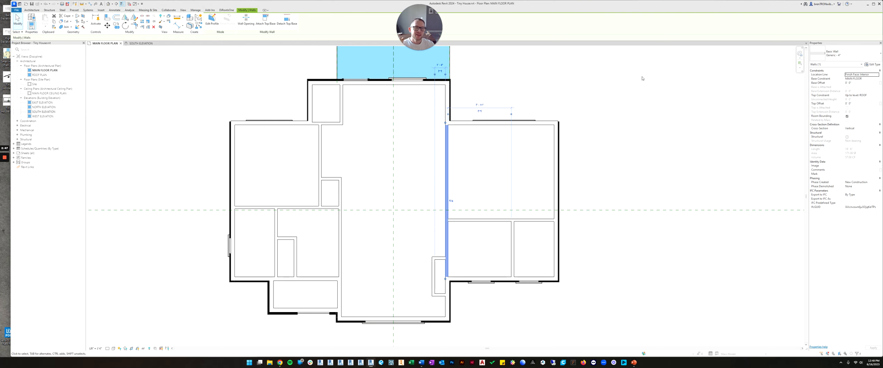
{"action": "left_click", "coordinate": [672, 85]}
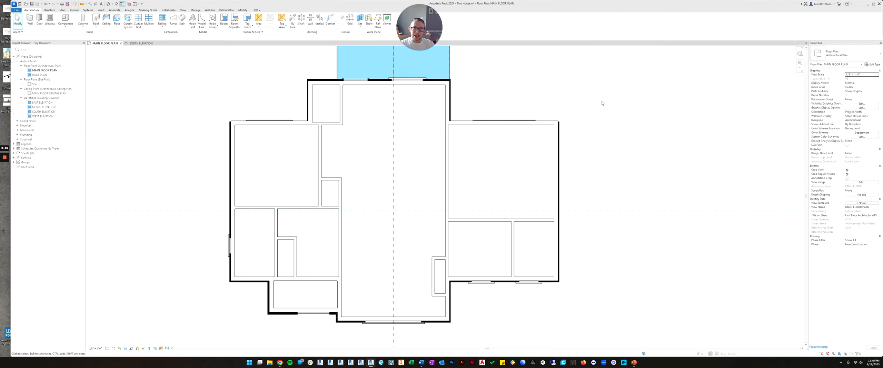
{"action": "left_click", "coordinate": [454, 153]}
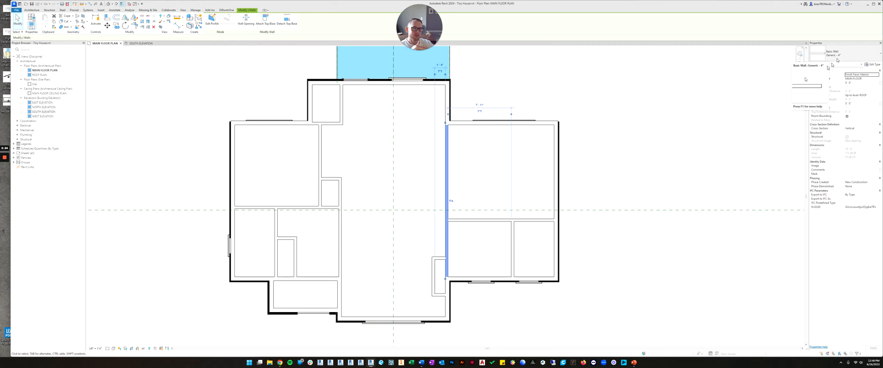
{"action": "key", "text": "Escape"}
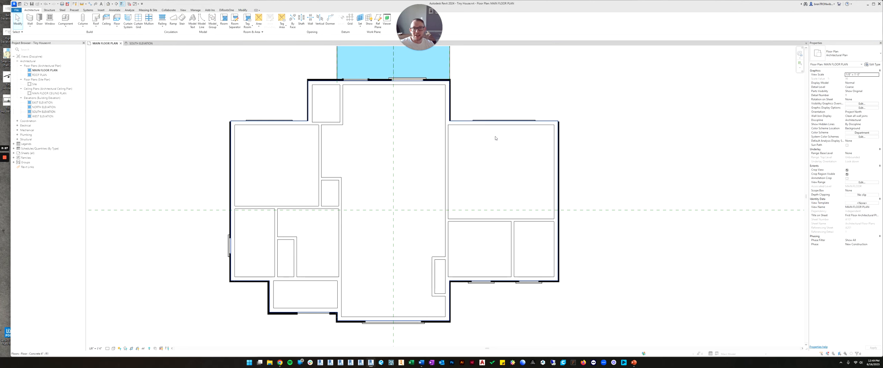
Step: Browse the available wall types for the long wall beside the primary bedroom, from the generic types through the interior partitions
{"action": "left_click", "coordinate": [449, 149]}
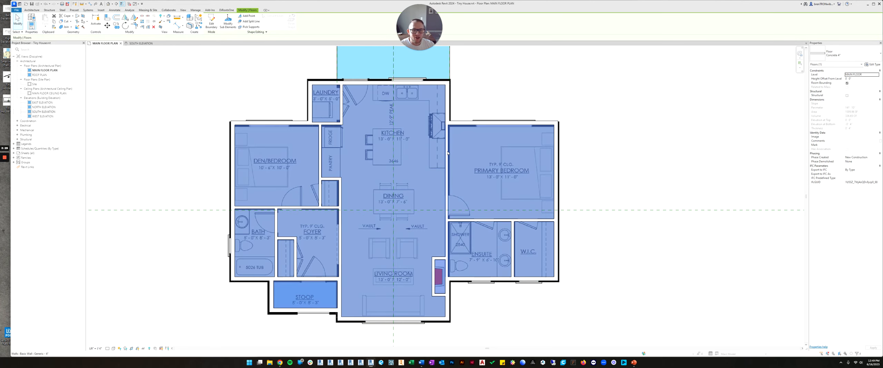
{"action": "left_click", "coordinate": [448, 149]}
{"action": "left_click", "coordinate": [855, 53]}
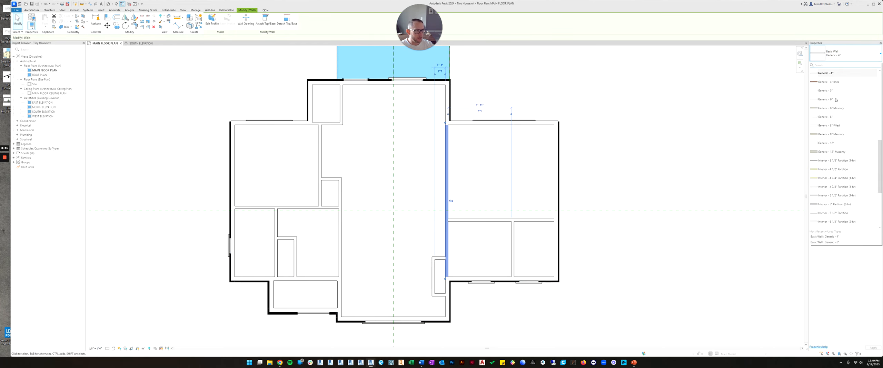
{"action": "scroll", "coordinate": [834, 121], "scroll_direction": "up", "scroll_amount": 4}
{"action": "scroll", "coordinate": [834, 122], "scroll_direction": "down", "scroll_amount": 8}
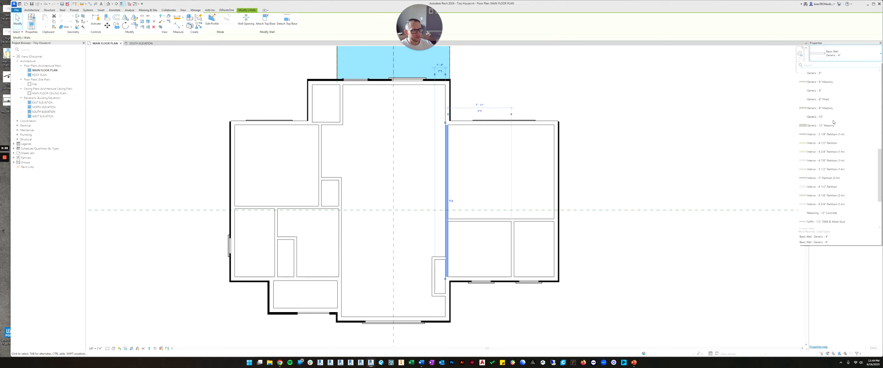
{"action": "scroll", "coordinate": [816, 155], "scroll_direction": "up", "scroll_amount": 6}
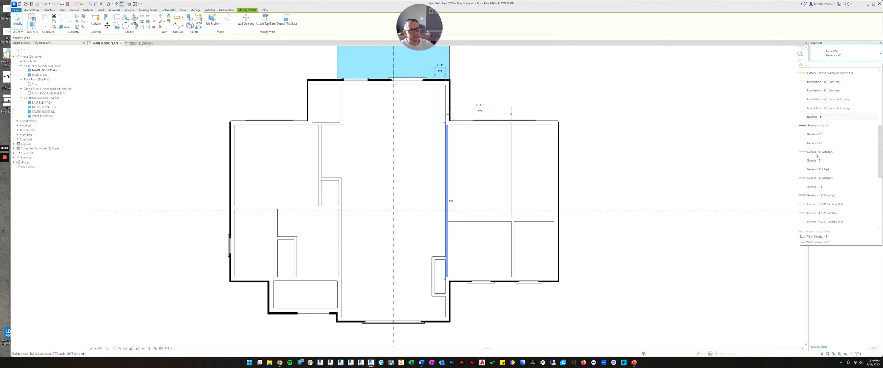
{"action": "scroll", "coordinate": [816, 156], "scroll_direction": "down", "scroll_amount": 5}
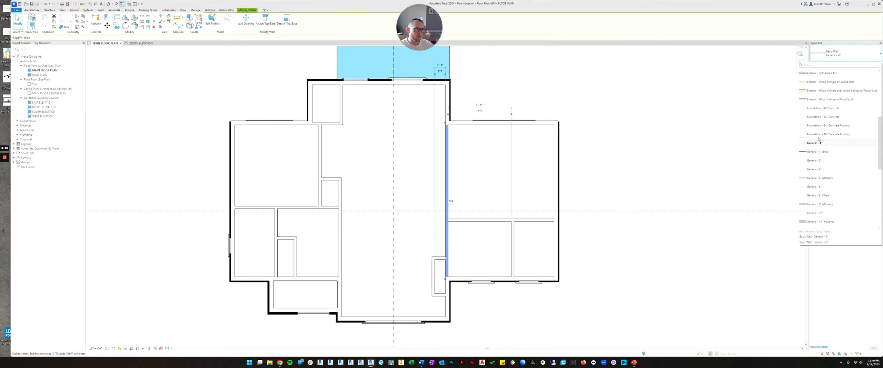
{"action": "scroll", "coordinate": [818, 138], "scroll_direction": "down", "scroll_amount": 3}
{"action": "scroll", "coordinate": [821, 155], "scroll_direction": "up", "scroll_amount": 3}
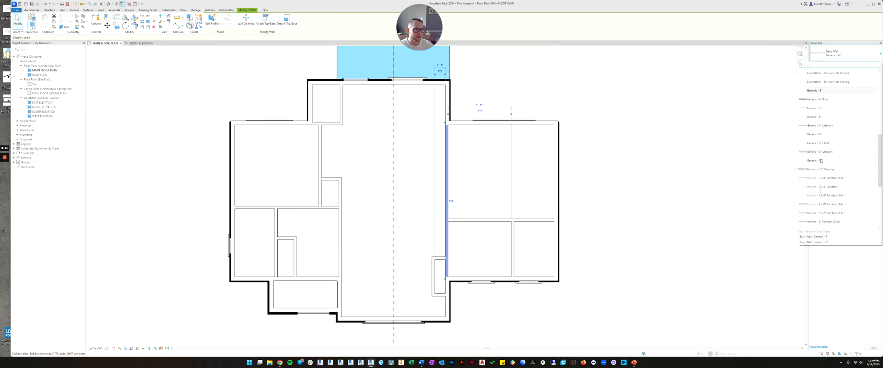
{"action": "scroll", "coordinate": [845, 142], "scroll_direction": "down", "scroll_amount": 4}
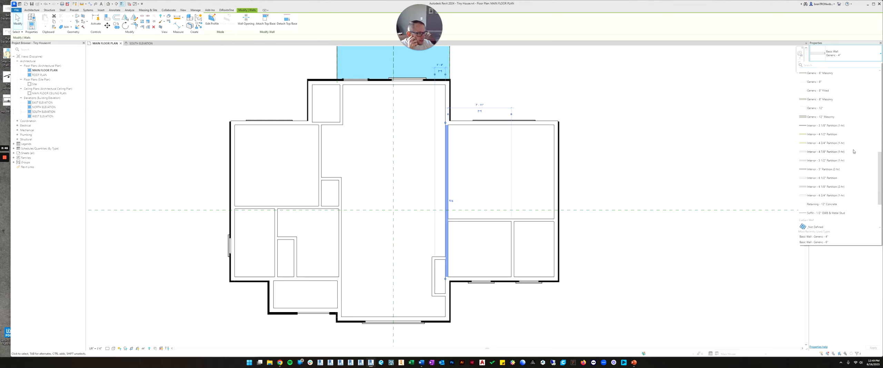
{"action": "scroll", "coordinate": [839, 127], "scroll_direction": "up", "scroll_amount": 5}
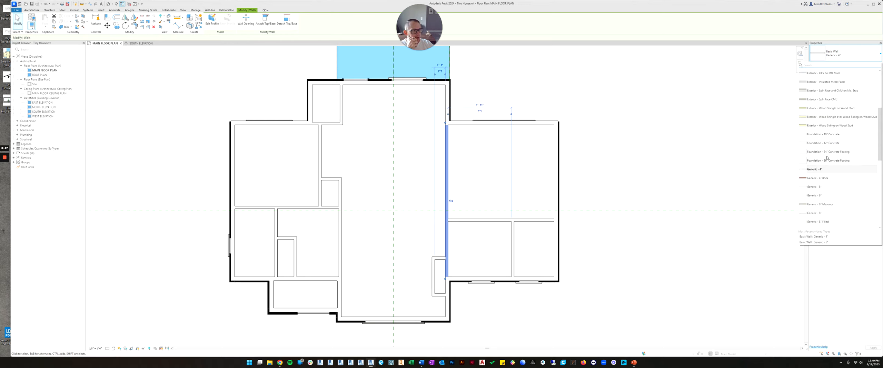
{"action": "scroll", "coordinate": [828, 156], "scroll_direction": "down", "scroll_amount": 3}
{"action": "scroll", "coordinate": [834, 154], "scroll_direction": "down", "scroll_amount": 2}
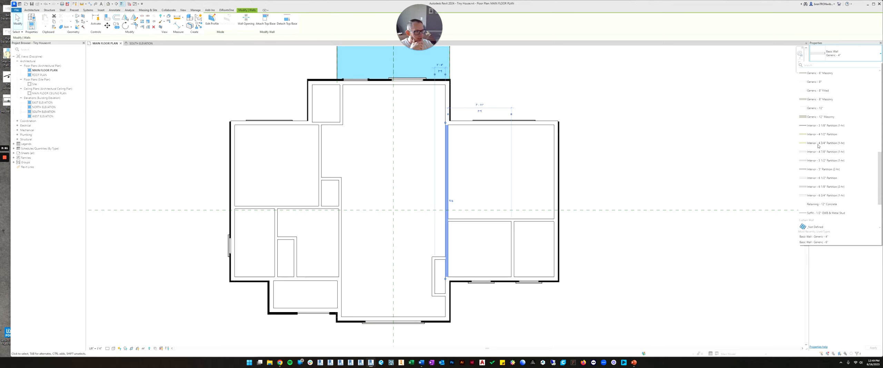
{"action": "scroll", "coordinate": [818, 145], "scroll_direction": "up", "scroll_amount": 1}
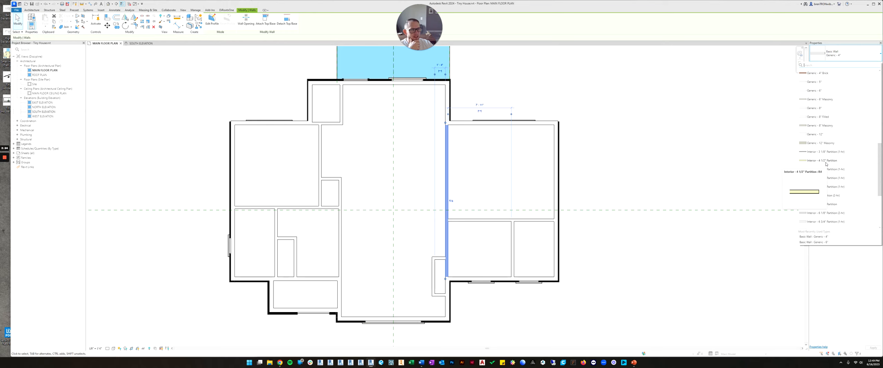
{"action": "scroll", "coordinate": [825, 166], "scroll_direction": "up", "scroll_amount": 4}
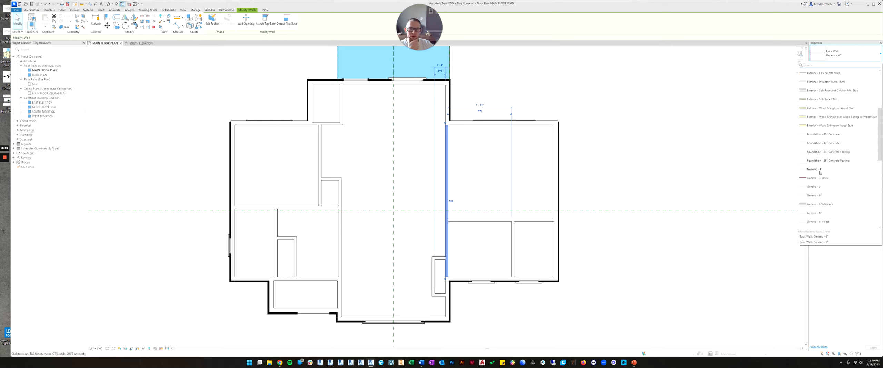
Step: Keep the wall beside the primary bedroom on the Generic - 4" type and deselect it
{"action": "left_click", "coordinate": [814, 169]}
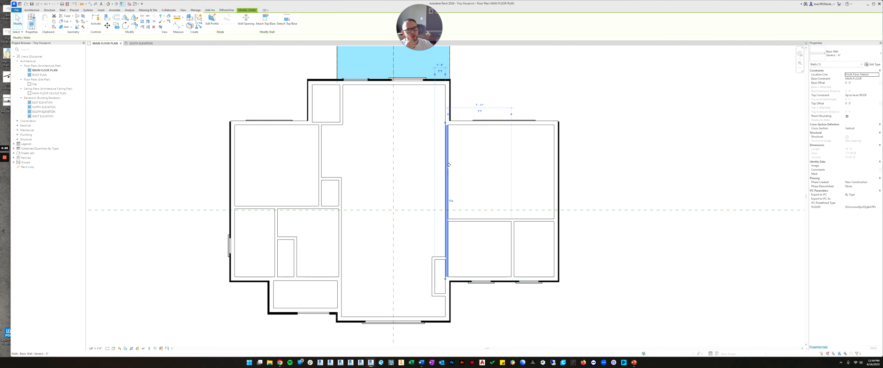
{"action": "left_click", "coordinate": [455, 155]}
{"action": "scroll", "coordinate": [443, 140], "scroll_direction": "up", "scroll_amount": 2}
{"action": "key", "text": "Escape"}
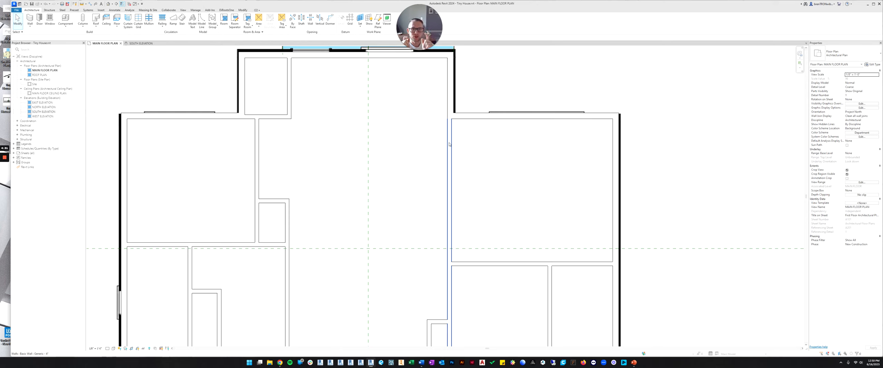
Step: Open the type properties of the wall beside the primary bedroom and enlarge the dialog to show all its parameters
{"action": "left_click", "coordinate": [450, 163]}
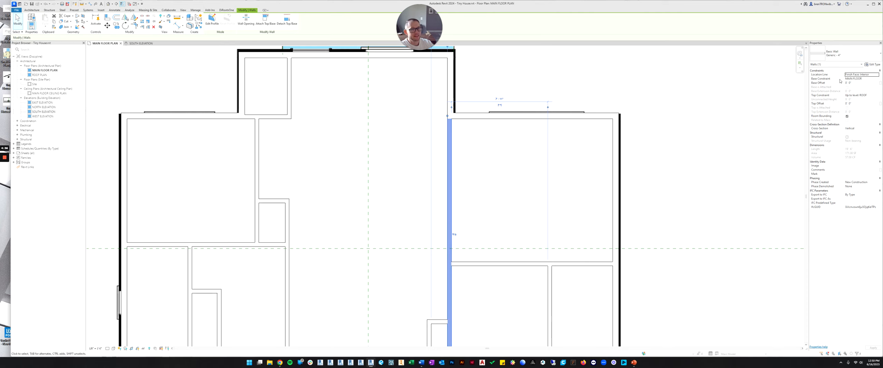
{"action": "left_click", "coordinate": [874, 64]}
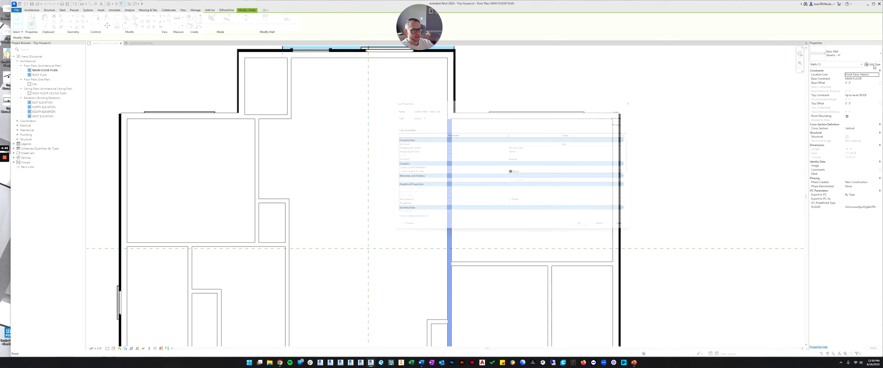
{"action": "left_click_drag", "start_coordinate": [580, 102], "coordinate": [718, 80]}
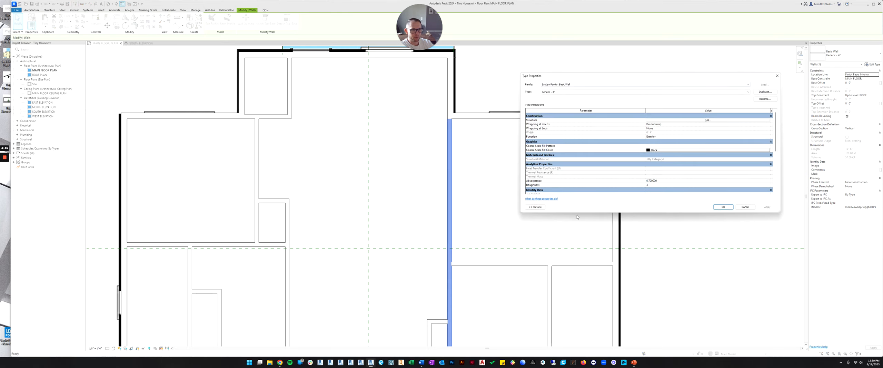
{"action": "left_click_drag", "start_coordinate": [581, 212], "coordinate": [572, 304]}
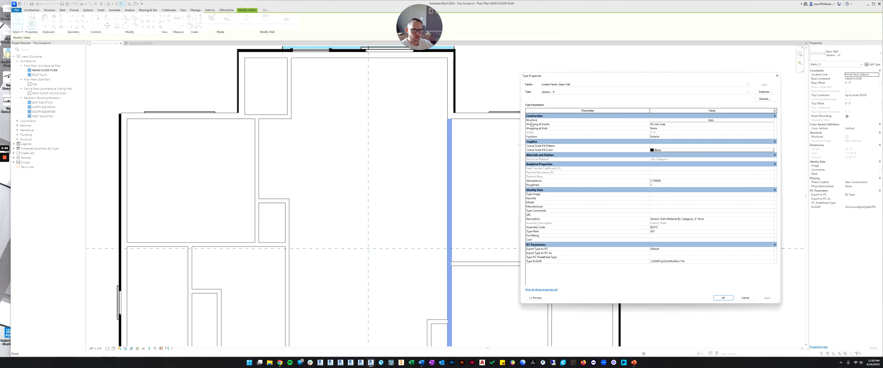
Step: Open the layer structure of the Generic - 4" wall type for editing and show its preview
{"action": "left_click", "coordinate": [720, 121]}
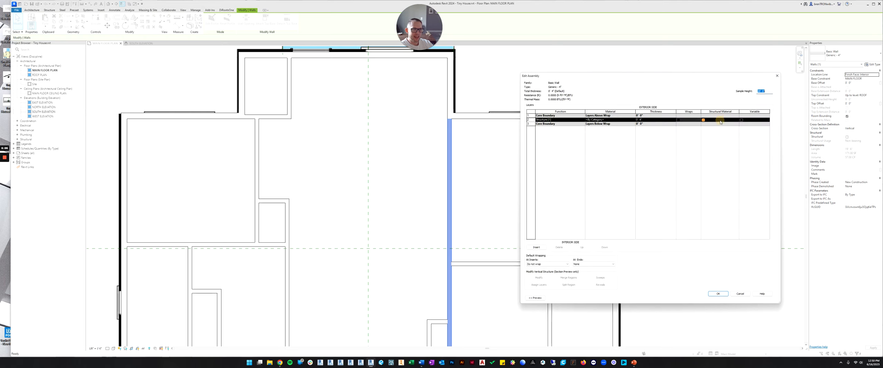
{"action": "left_click_drag", "start_coordinate": [575, 77], "coordinate": [551, 80]}
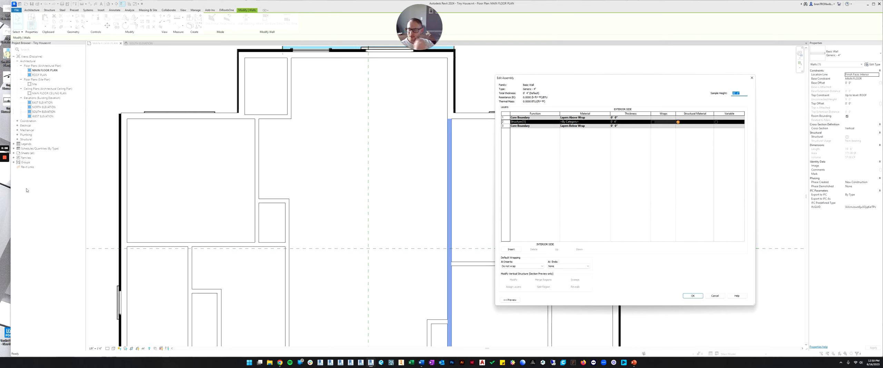
{"action": "left_click", "coordinate": [4, 175]}
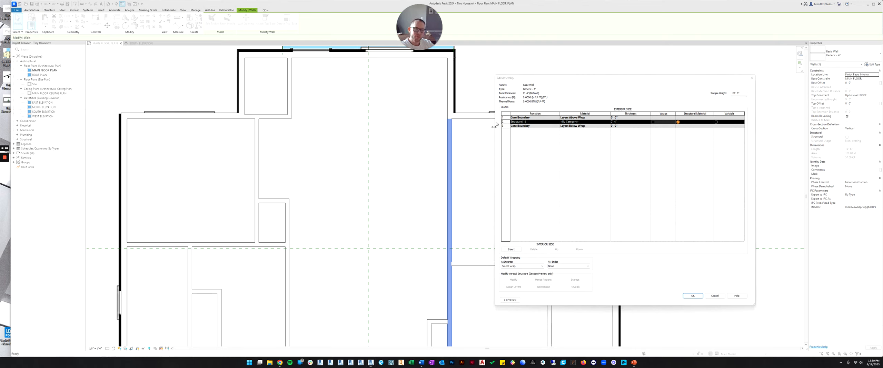
{"action": "left_click", "coordinate": [510, 300]}
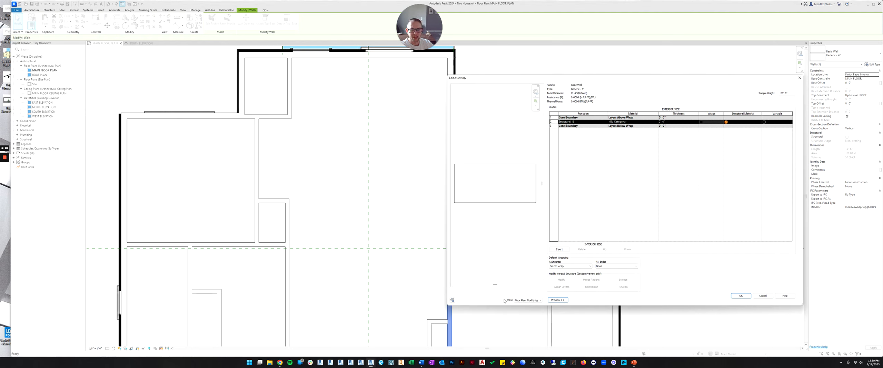
Step: View the wall assembly preview in section, return it to the floor plan view, and move the dialog over the plan
{"action": "left_click", "coordinate": [529, 301]}
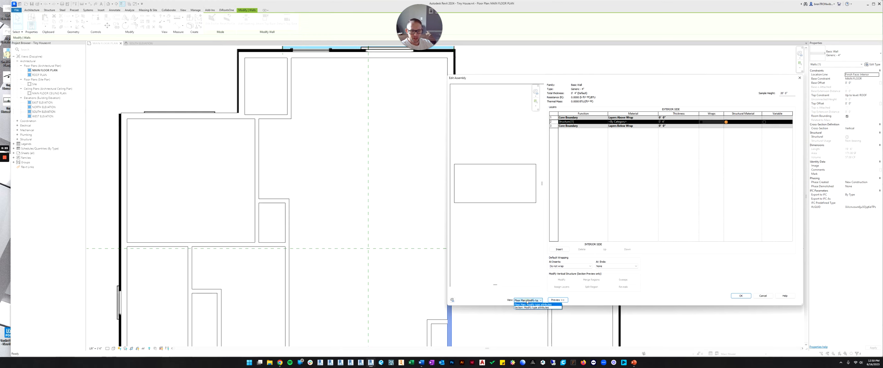
{"action": "left_click", "coordinate": [518, 307]}
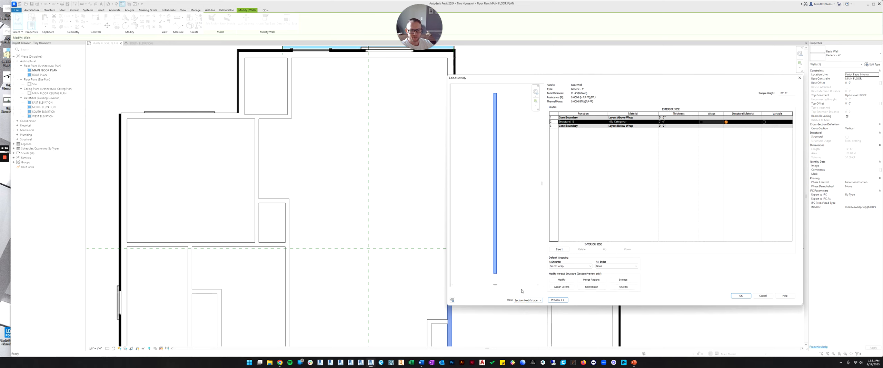
{"action": "left_click", "coordinate": [536, 300]}
{"action": "left_click", "coordinate": [527, 307]}
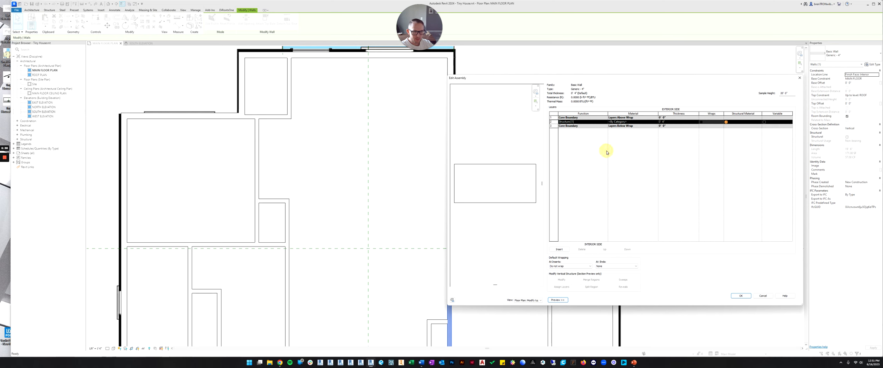
{"action": "left_click_drag", "start_coordinate": [562, 82], "coordinate": [400, 87]}
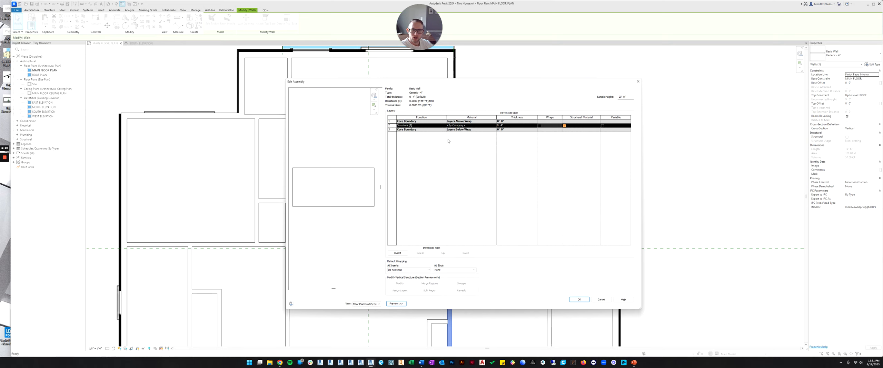
Step: Examine the Structure [1] layer in the wall assembly's layer list
{"action": "left_click", "coordinate": [417, 126]}
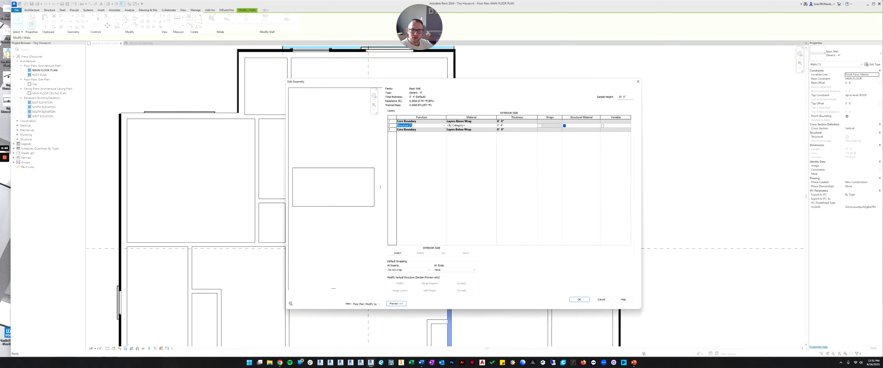
{"action": "left_click", "coordinate": [399, 126]}
{"action": "left_click", "coordinate": [414, 124]}
{"action": "left_click", "coordinate": [393, 125]}
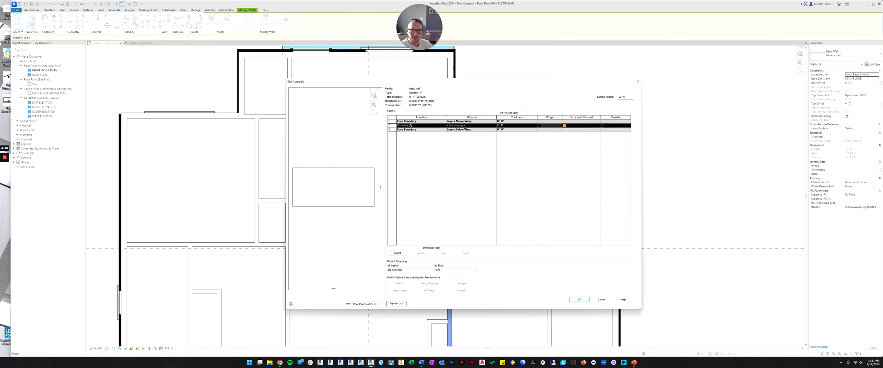
{"action": "left_click", "coordinate": [458, 144]}
Step: Compare the two core boundary rows on the exterior and interior sides of the wall's structure layer
{"action": "left_click", "coordinate": [393, 125]}
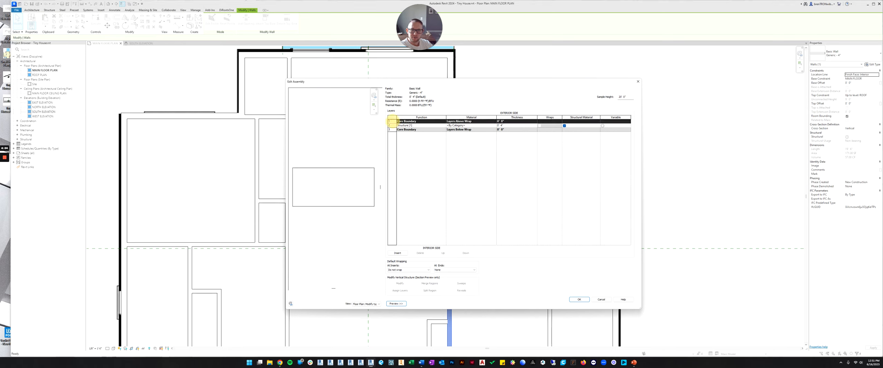
{"action": "left_click", "coordinate": [392, 130]}
{"action": "left_click", "coordinate": [392, 121]}
{"action": "left_click", "coordinate": [392, 130]}
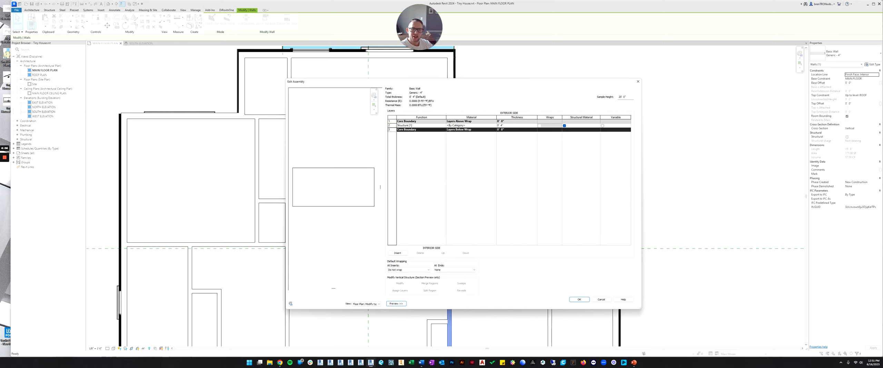
{"action": "left_click", "coordinate": [392, 121]}
{"action": "left_click", "coordinate": [392, 129]}
{"action": "left_click", "coordinate": [392, 121]}
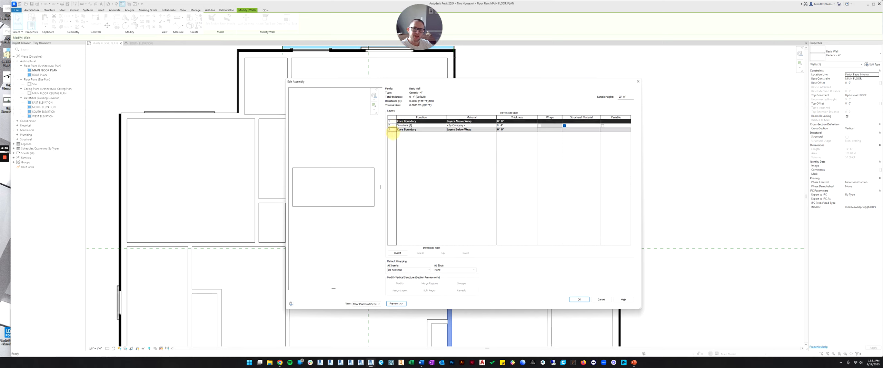
{"action": "left_click", "coordinate": [392, 130]}
{"action": "left_click", "coordinate": [392, 121]}
{"action": "left_click", "coordinate": [393, 130]}
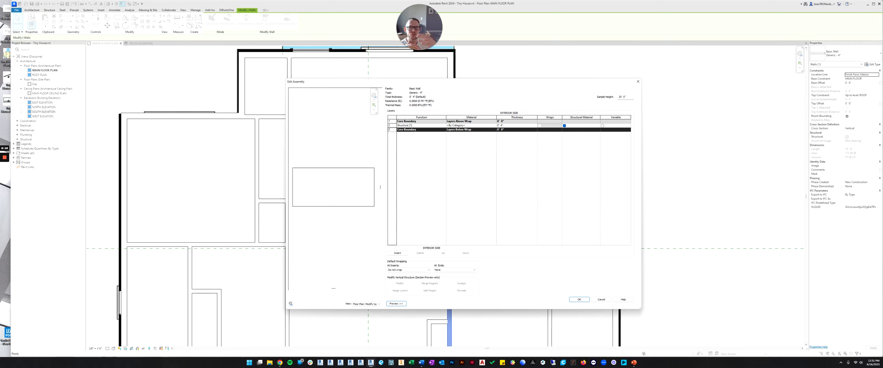
Step: Check the structure layer's function choices, keeping Structure [1], and select its material value
{"action": "left_click", "coordinate": [423, 126]}
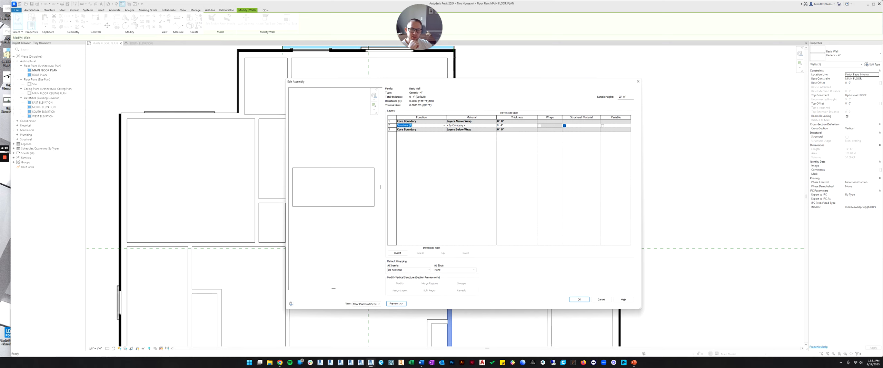
{"action": "left_click", "coordinate": [422, 127]}
{"action": "left_click", "coordinate": [445, 126]}
{"action": "left_click", "coordinate": [424, 127]}
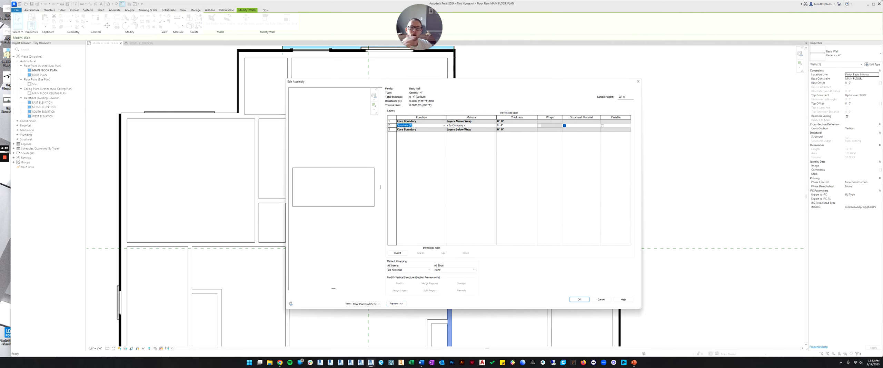
{"action": "left_click", "coordinate": [444, 125]}
{"action": "left_click", "coordinate": [410, 128]}
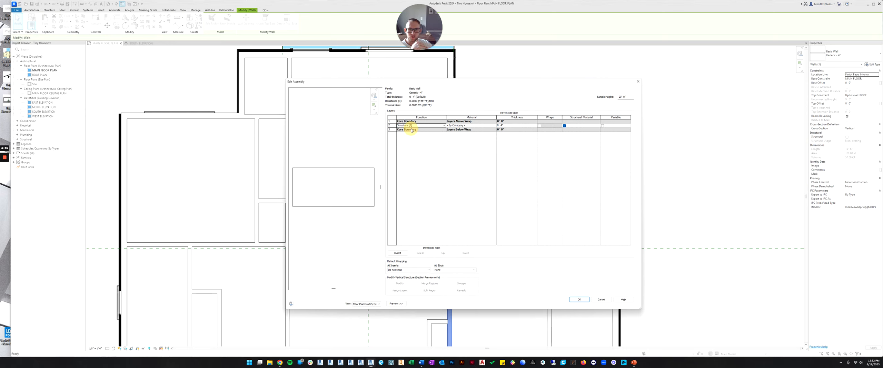
{"action": "left_click", "coordinate": [475, 125]}
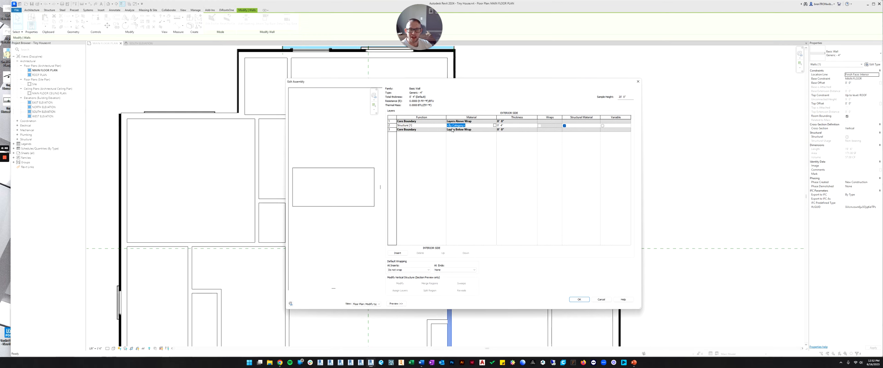
Step: Check the structure layer's material and thickness values, cancel the assembly and type property edits, and deselect the wall
{"action": "left_click", "coordinate": [473, 126]}
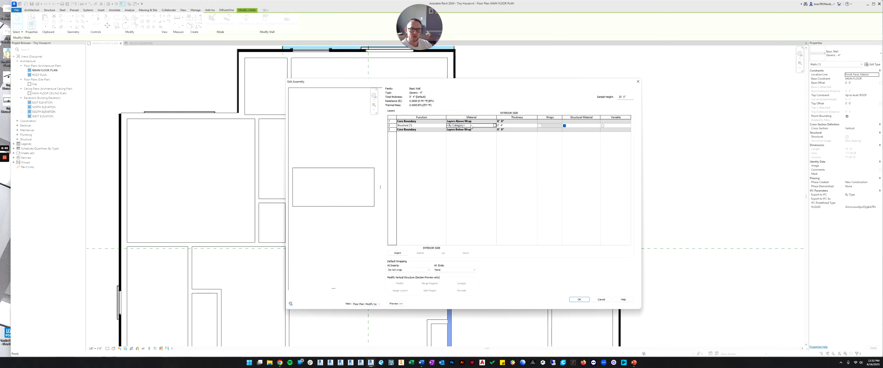
{"action": "left_click", "coordinate": [518, 127]}
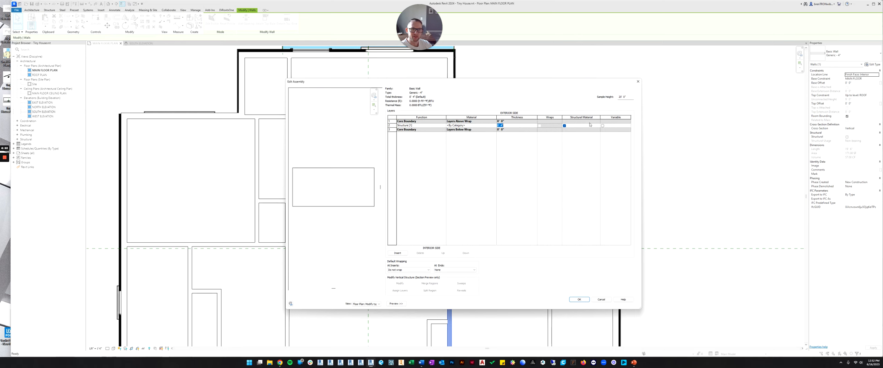
{"action": "left_click", "coordinate": [518, 126]}
{"action": "left_click", "coordinate": [508, 126]}
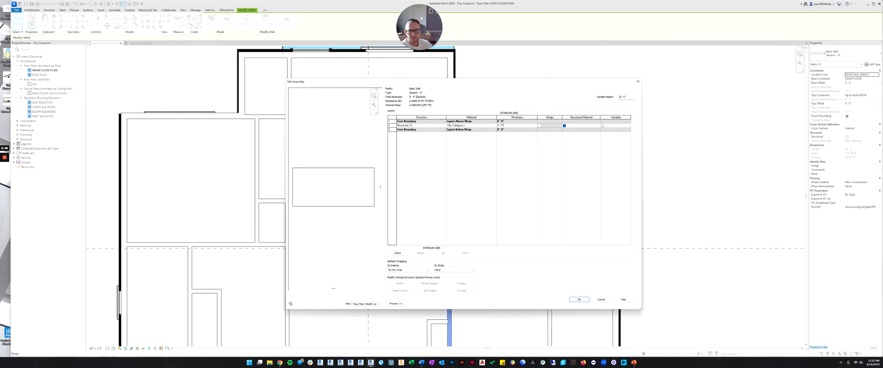
{"action": "left_click_drag", "start_coordinate": [511, 125], "coordinate": [485, 127]}
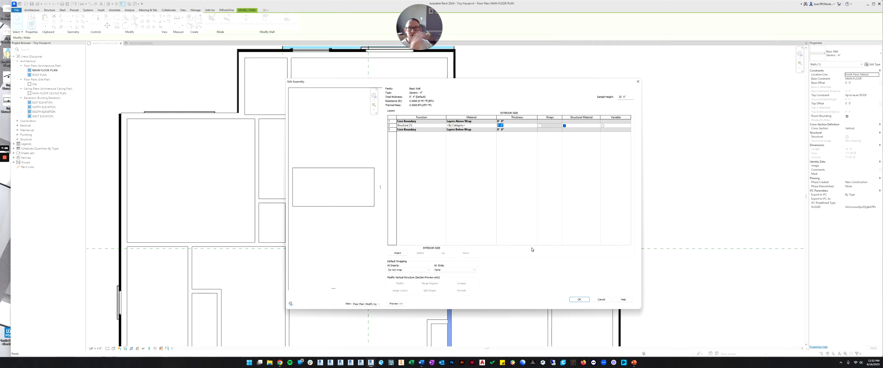
{"action": "left_click", "coordinate": [601, 299]}
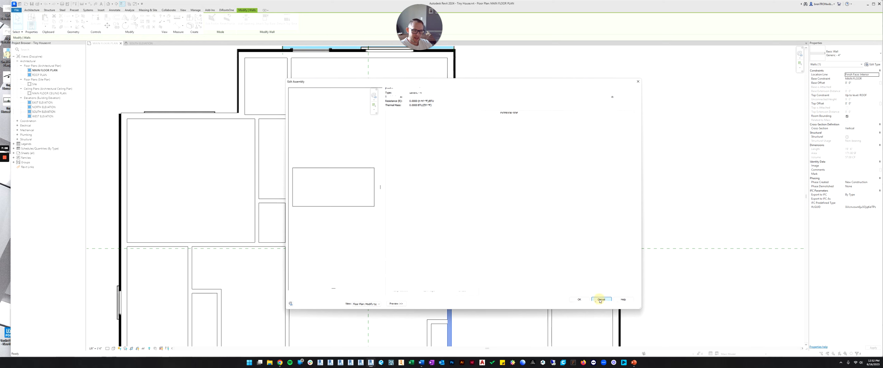
{"action": "left_click", "coordinate": [607, 304]}
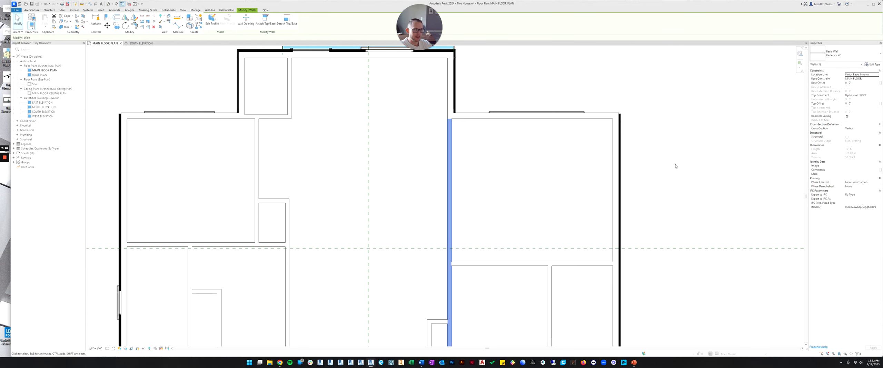
{"action": "left_click", "coordinate": [724, 124]}
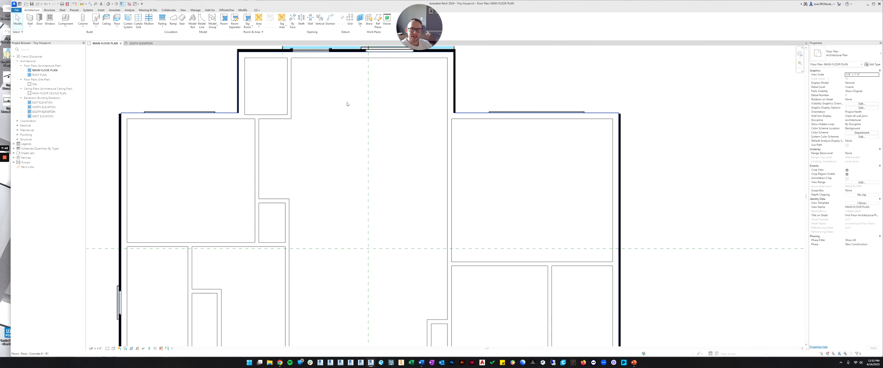
Step: Duplicate the Generic - 4" type of the long interior wall as "Interior - 2x4 w Gyp. on 2 Sides" and pick it among the wall types
{"action": "left_click", "coordinate": [448, 155]}
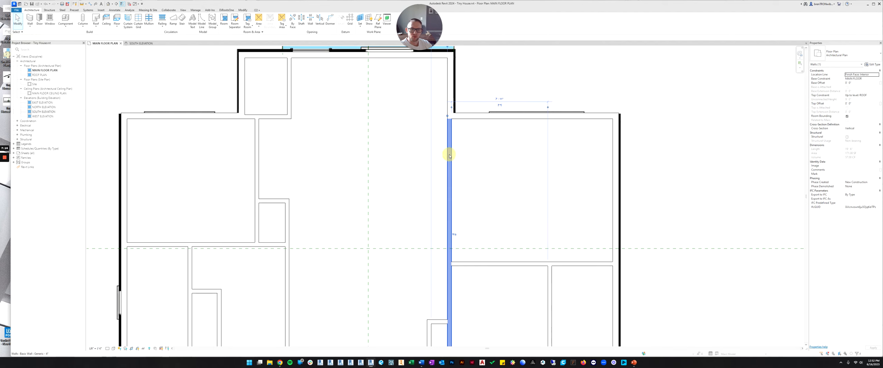
{"action": "left_click", "coordinate": [874, 65]}
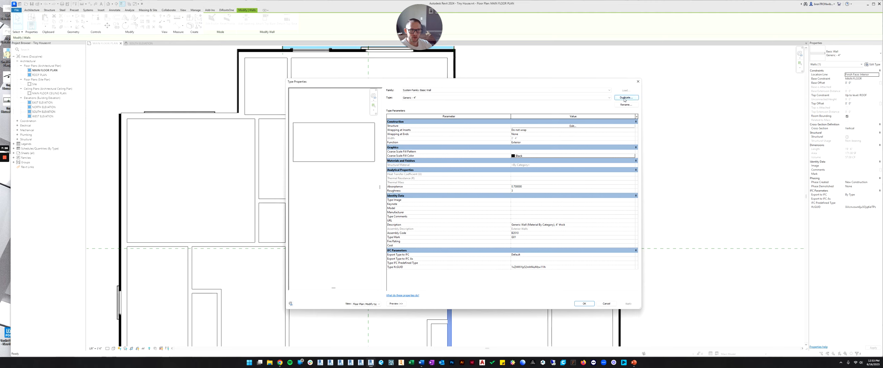
{"action": "left_click", "coordinate": [625, 99]}
{"action": "left_click", "coordinate": [436, 160]}
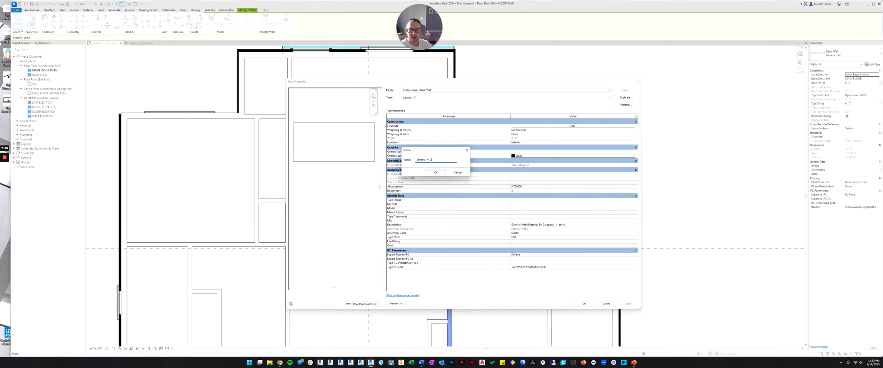
{"action": "left_click_drag", "start_coordinate": [432, 160], "coordinate": [411, 158]}
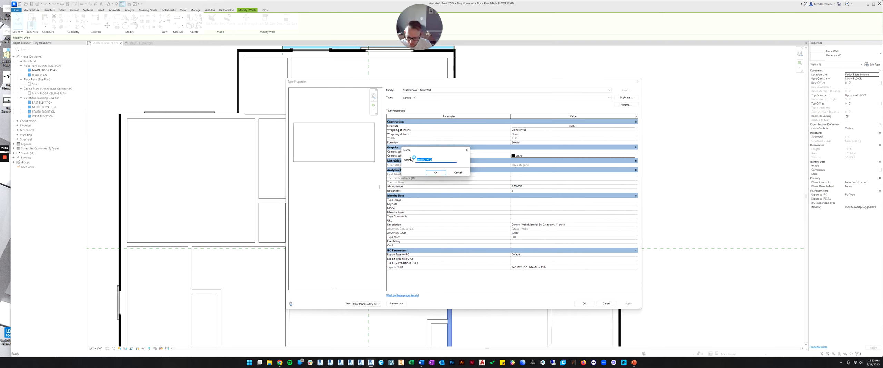
{"action": "type", "text": "1"}
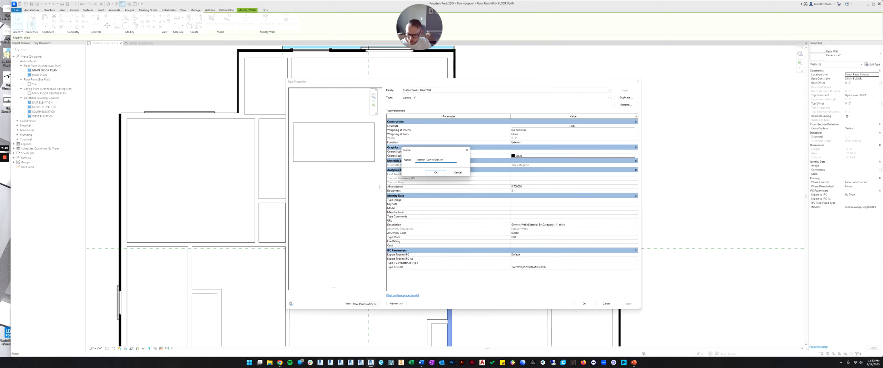
{"action": "type", "text": "2 Sides"}
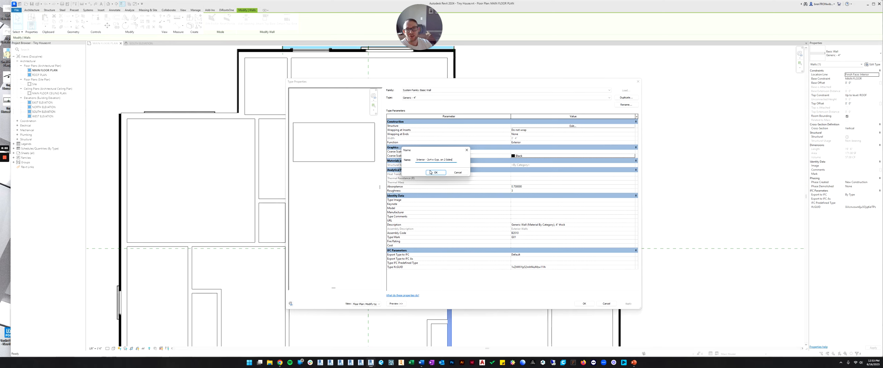
{"action": "left_click", "coordinate": [432, 172]}
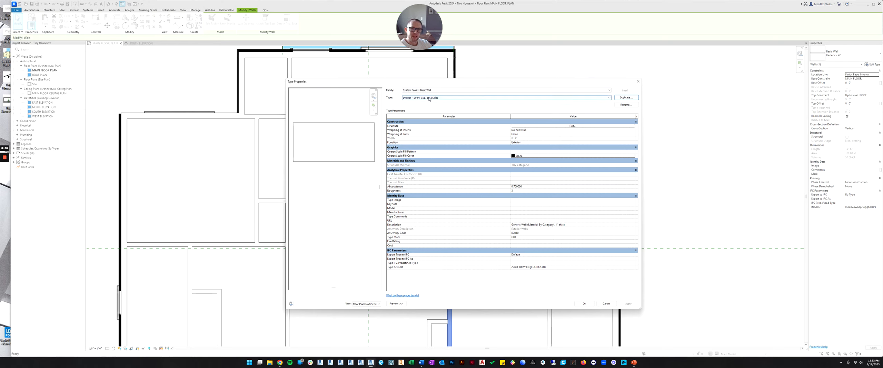
{"action": "left_click", "coordinate": [412, 99]}
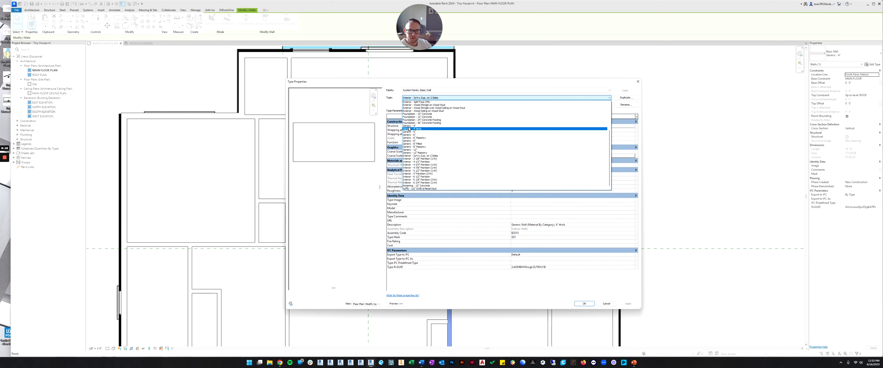
{"action": "left_click", "coordinate": [426, 156]}
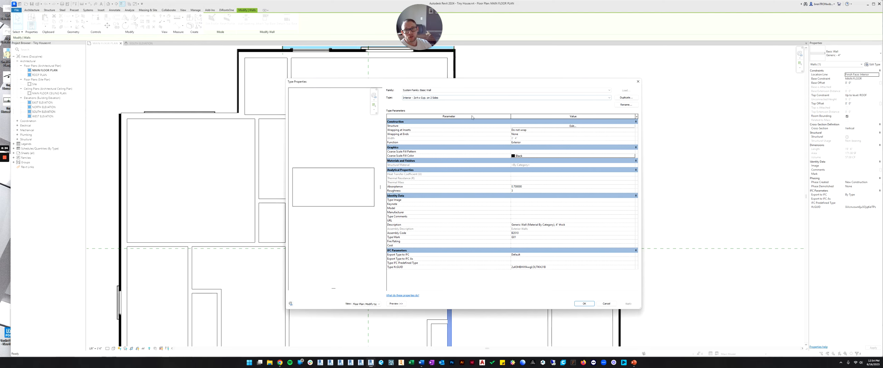
Step: Edit the new wall type's structure and set the Structure [1] layer's thickness to 3.5 inches
{"action": "left_click", "coordinate": [573, 126]}
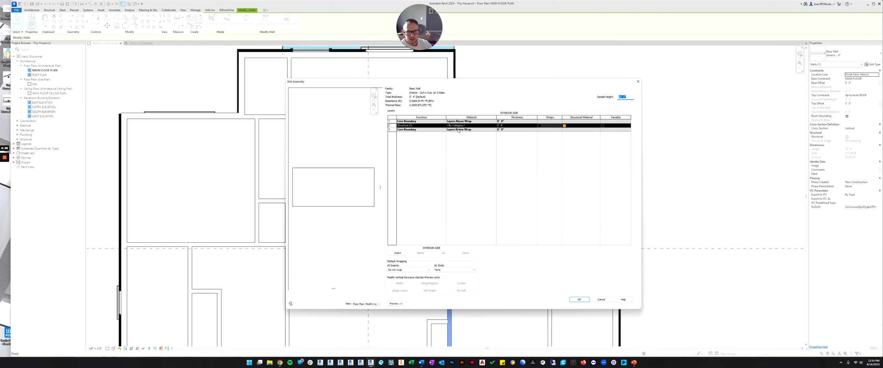
{"action": "left_click", "coordinate": [511, 127]}
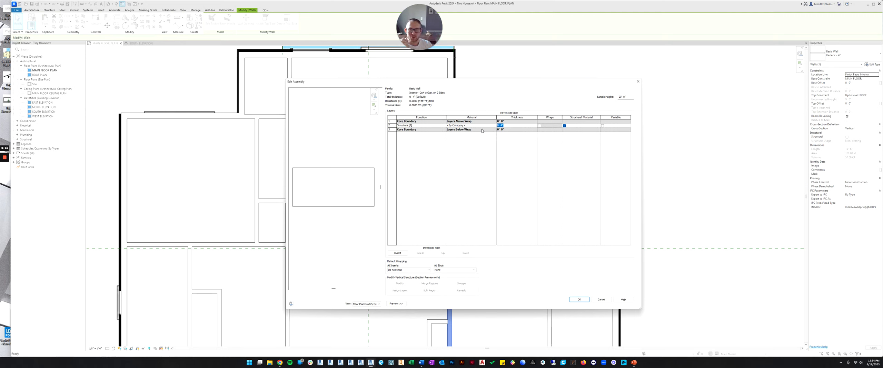
{"action": "left_click", "coordinate": [514, 127]}
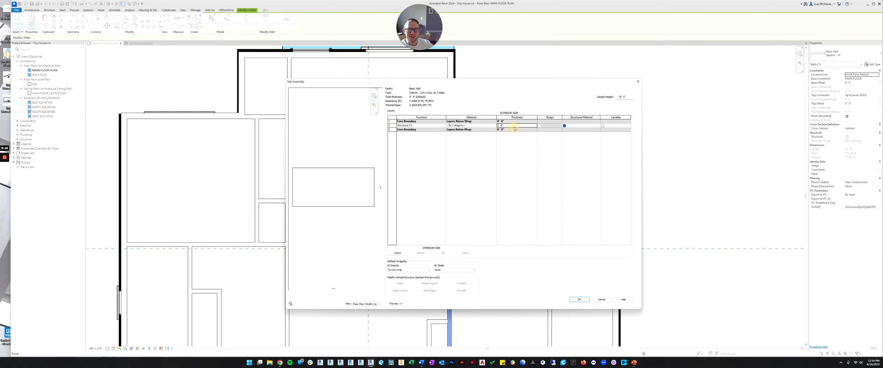
{"action": "double_click", "coordinate": [514, 128]}
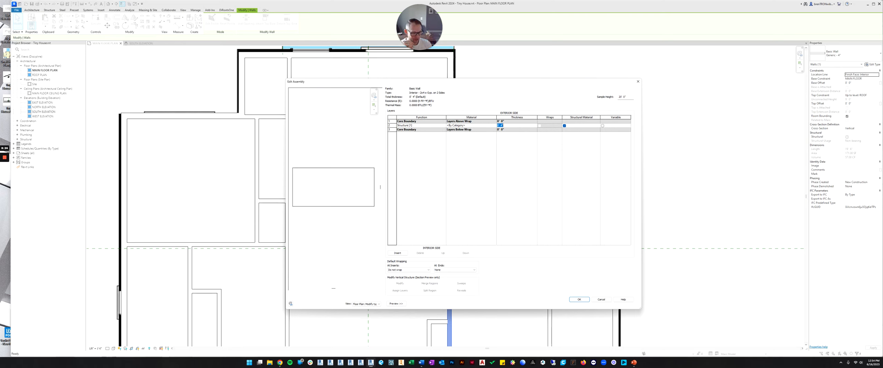
{"action": "type", "text": "3.5"}
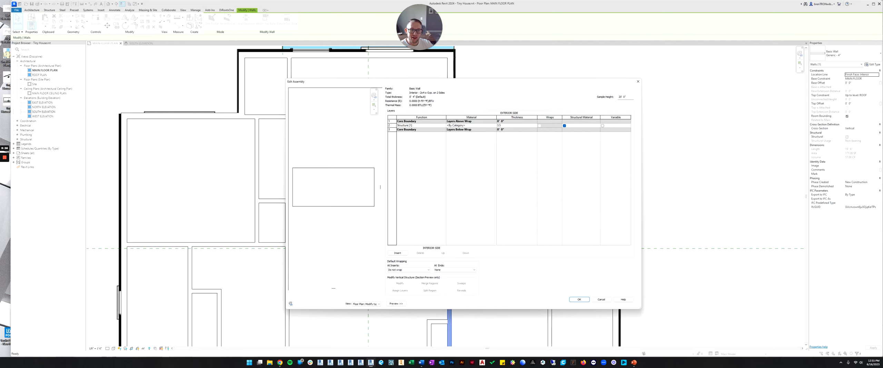
{"action": "key", "text": "Return"}
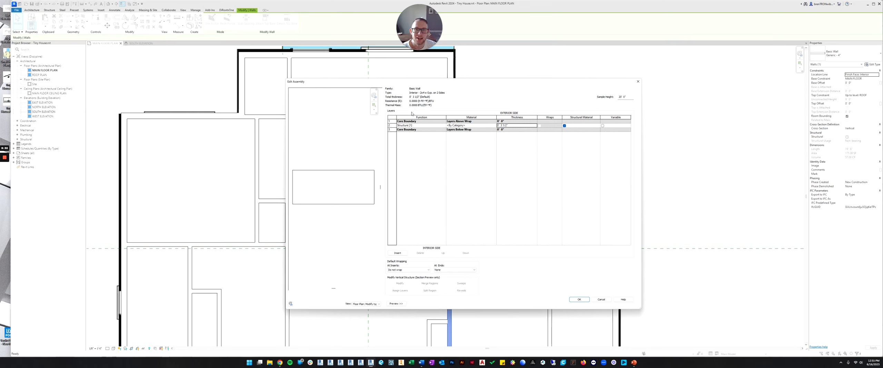
Step: Insert two new layers above the 3 1/2" structure layer in the wall assembly
{"action": "left_click", "coordinate": [397, 252]}
{"action": "left_click", "coordinate": [397, 253]}
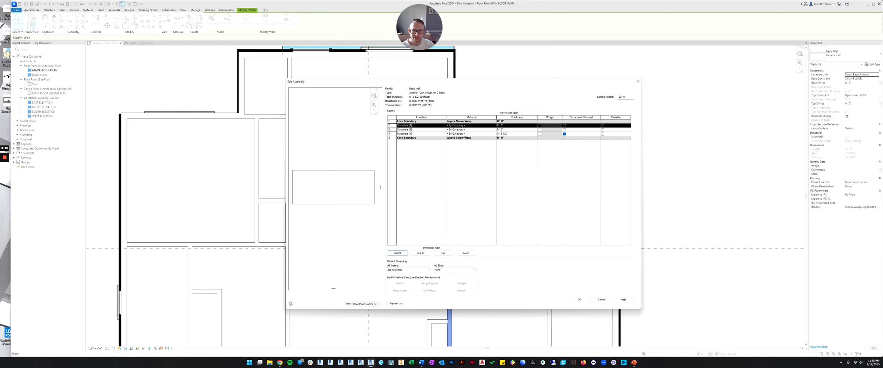
{"action": "left_click", "coordinate": [392, 130]}
{"action": "left_click", "coordinate": [392, 126]}
{"action": "left_click", "coordinate": [392, 129]}
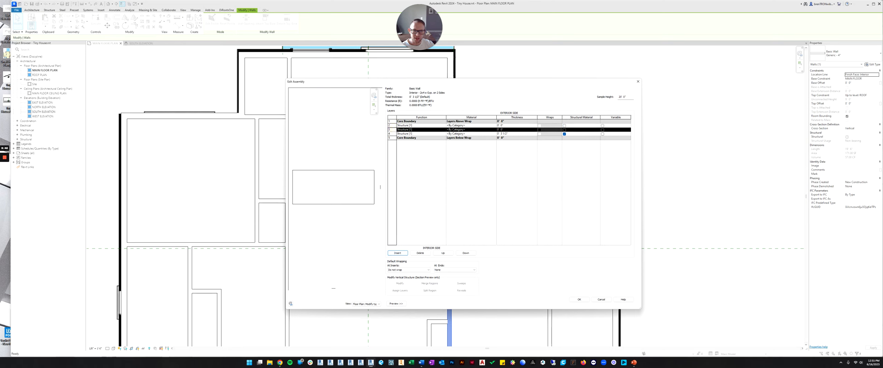
{"action": "left_click", "coordinate": [392, 125]}
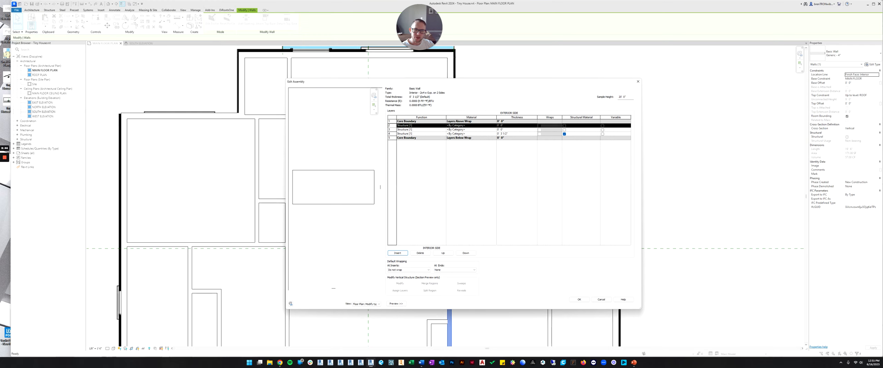
Step: Move one new layer outside the interior-side core boundary and the other outside the exterior-side core boundary
{"action": "left_click", "coordinate": [392, 130]}
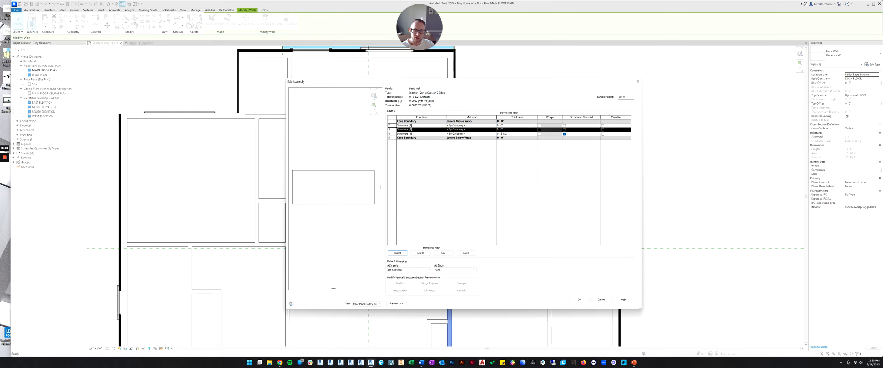
{"action": "left_click", "coordinate": [466, 253]}
{"action": "left_click", "coordinate": [466, 253]}
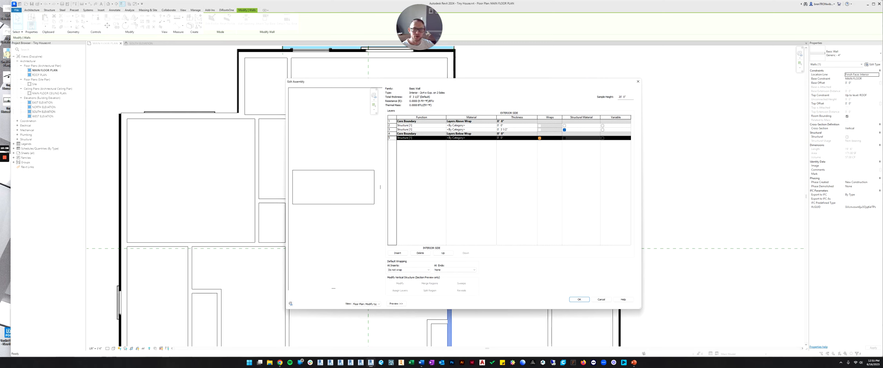
{"action": "left_click", "coordinate": [401, 126]}
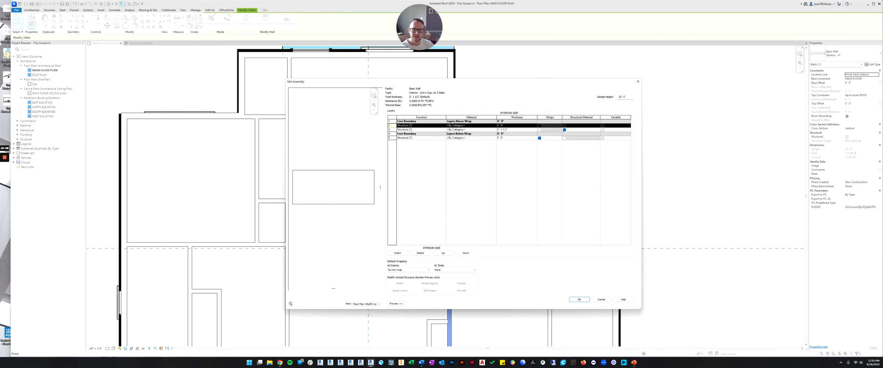
{"action": "left_click", "coordinate": [448, 255]}
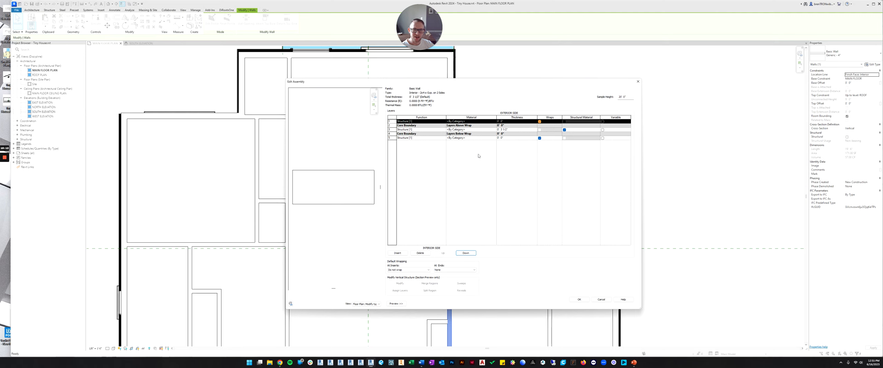
Step: Set the function of both layers outside the core boundaries to Finish 1 [4]
{"action": "left_click", "coordinate": [406, 121]}
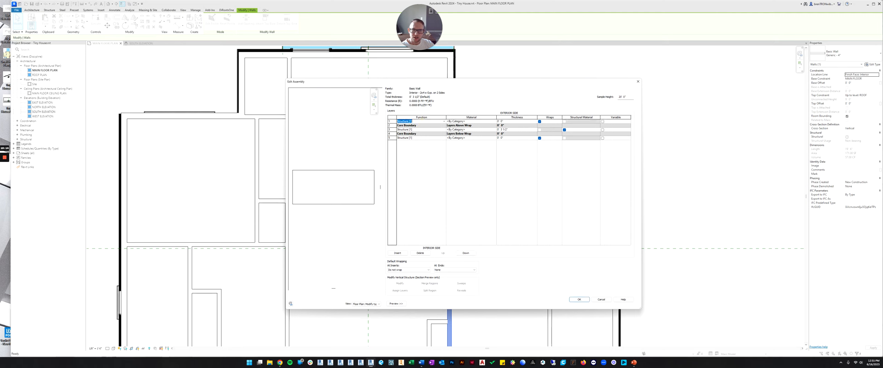
{"action": "left_click", "coordinate": [444, 121]}
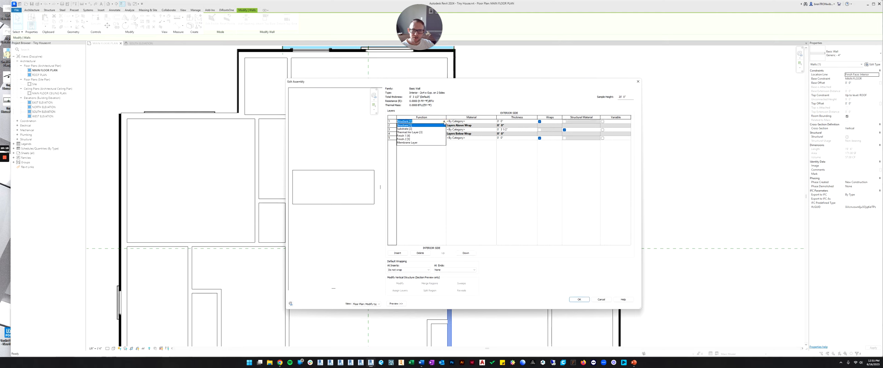
{"action": "left_click", "coordinate": [404, 136]}
{"action": "left_click", "coordinate": [430, 137]}
{"action": "left_click", "coordinate": [444, 137]}
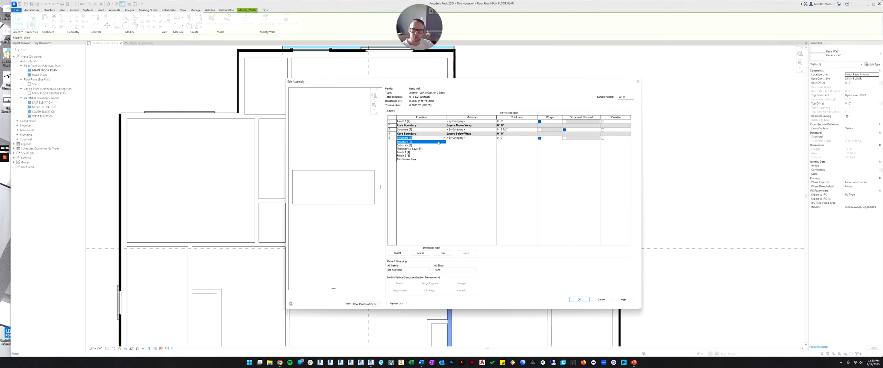
{"action": "left_click", "coordinate": [407, 152]}
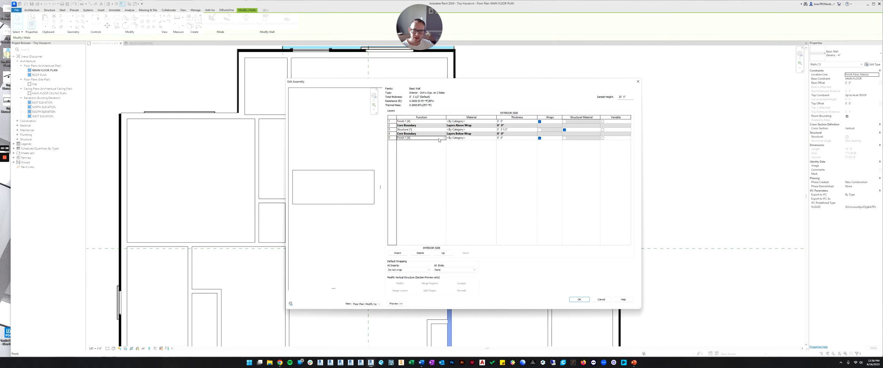
Step: Set the thickness of both Finish 1 [4] layers to 0.5 inches
{"action": "left_click", "coordinate": [511, 139]}
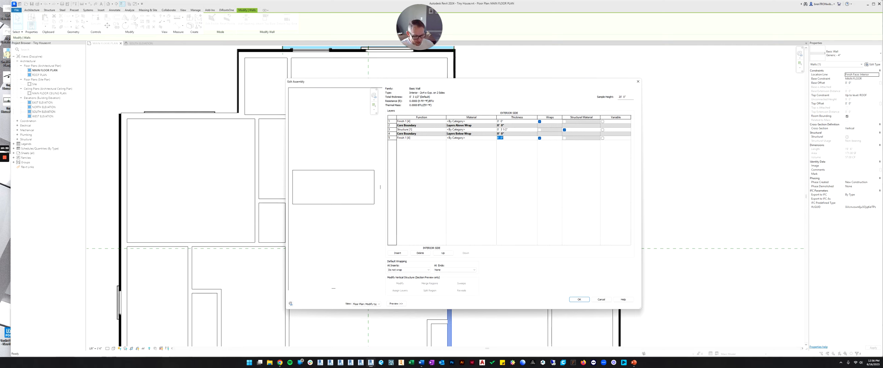
{"action": "key", "text": "BackSpace"}
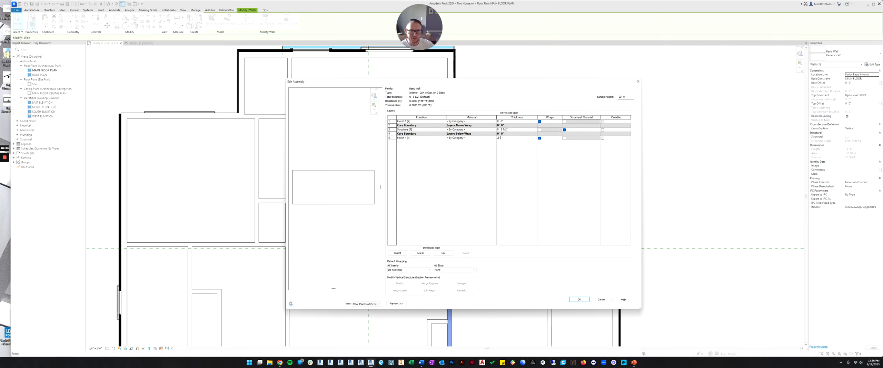
{"action": "left_click", "coordinate": [514, 121]}
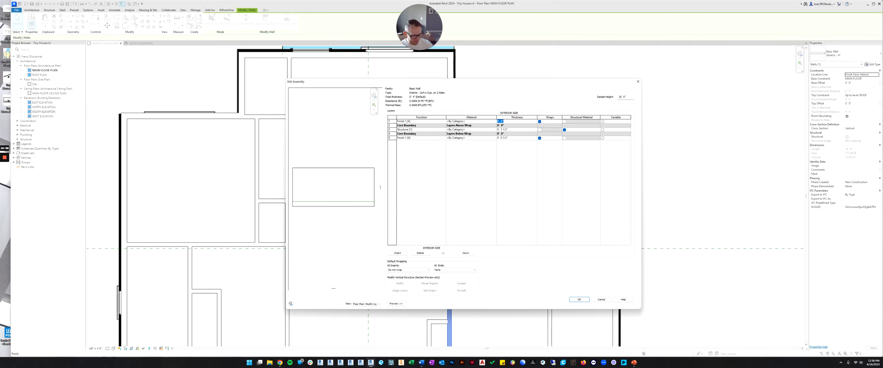
{"action": "type", "text": ".5"}
{"action": "key", "text": "Tab"}
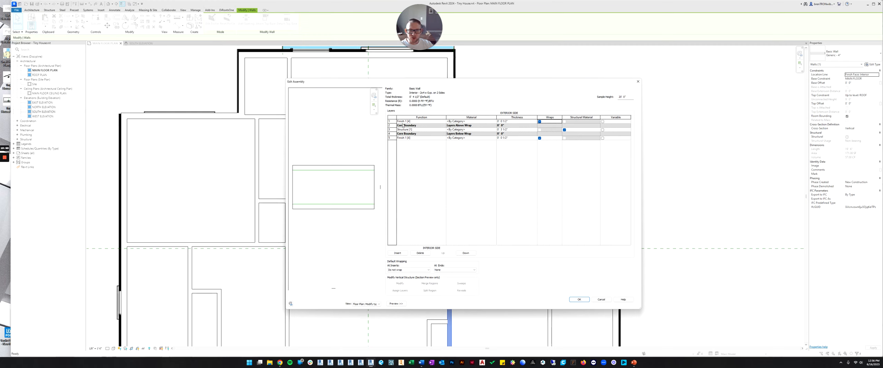
Step: Open the material choices for the exterior-side Finish 1 [4] layer and look through the project materials
{"action": "left_click", "coordinate": [474, 121]}
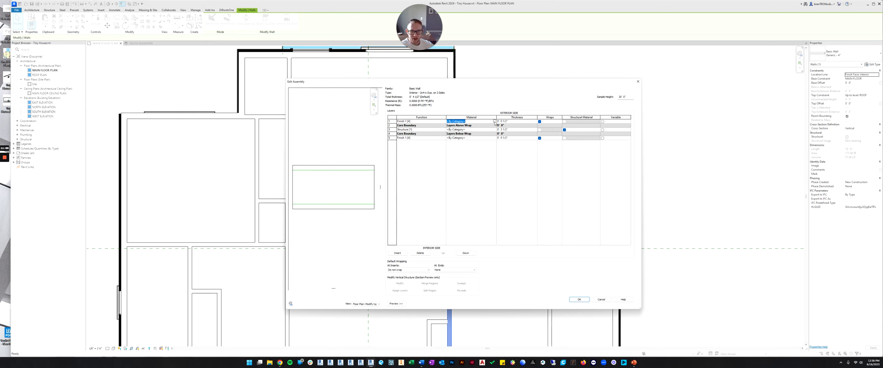
{"action": "left_click", "coordinate": [469, 121]}
{"action": "left_click", "coordinate": [494, 122]}
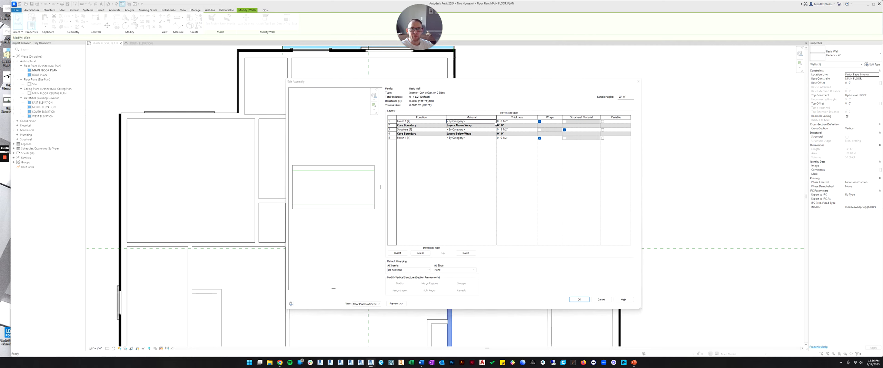
{"action": "scroll", "coordinate": [390, 114], "scroll_direction": "down", "scroll_amount": 20}
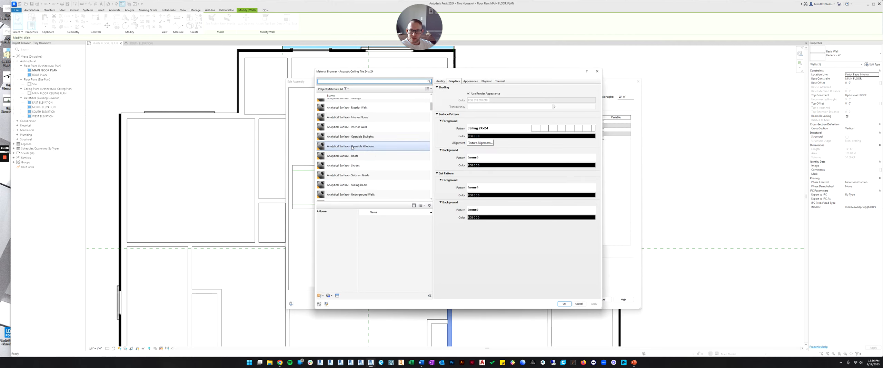
{"action": "scroll", "coordinate": [353, 142], "scroll_direction": "up", "scroll_amount": 20}
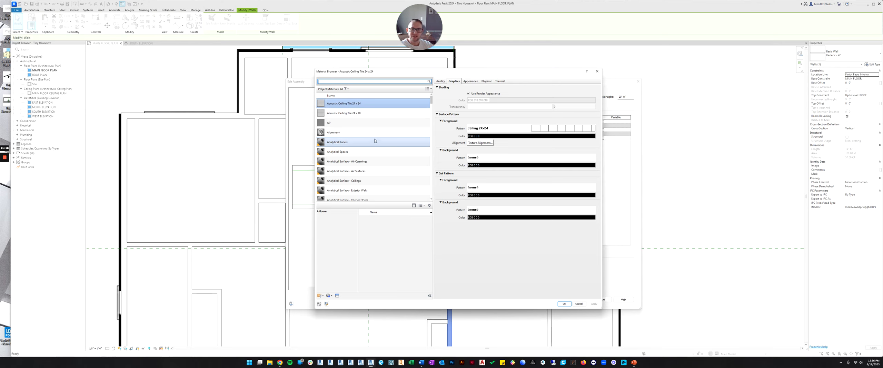
{"action": "scroll", "coordinate": [375, 140], "scroll_direction": "down", "scroll_amount": 5}
{"action": "scroll", "coordinate": [374, 140], "scroll_direction": "up", "scroll_amount": 5}
{"action": "scroll", "coordinate": [374, 145], "scroll_direction": "down", "scroll_amount": 15}
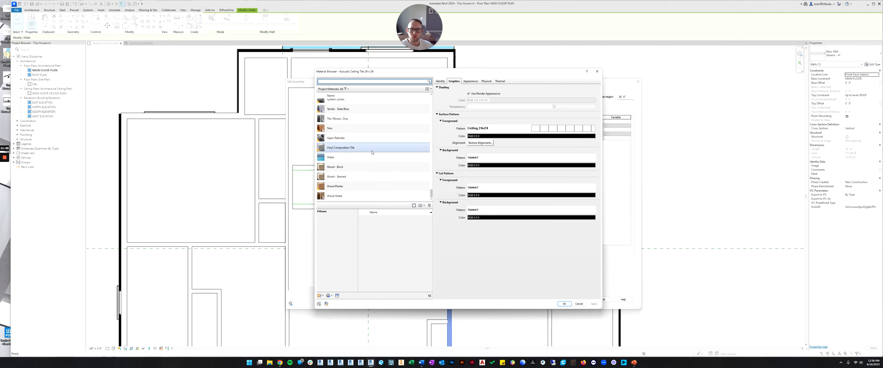
{"action": "scroll", "coordinate": [372, 152], "scroll_direction": "up", "scroll_amount": 10}
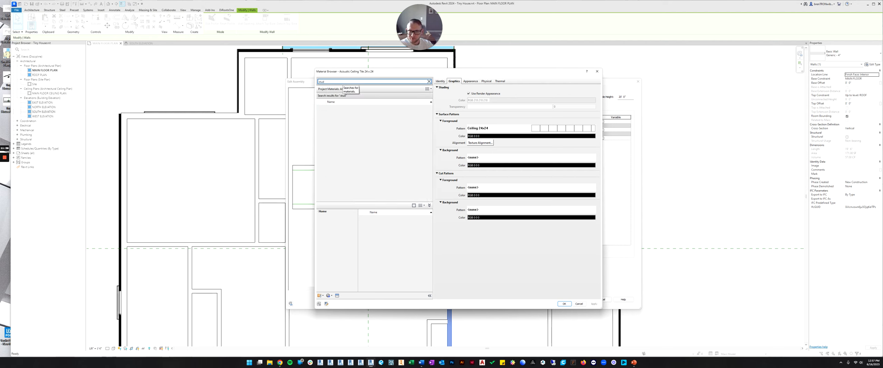
Step: Search the materials for "gyp" and assign Gypsum Wall Board to the exterior-side Finish 1 [4] layer
{"action": "mouse_move", "coordinate": [438, 69]}
{"action": "left_mouse_down"}
{"action": "mouse_move", "coordinate": [211, 124]}
{"action": "mouse_move", "coordinate": [445, 64]}
{"action": "left_mouse_up"}
{"action": "left_click_drag", "start_coordinate": [337, 76], "coordinate": [290, 76]}
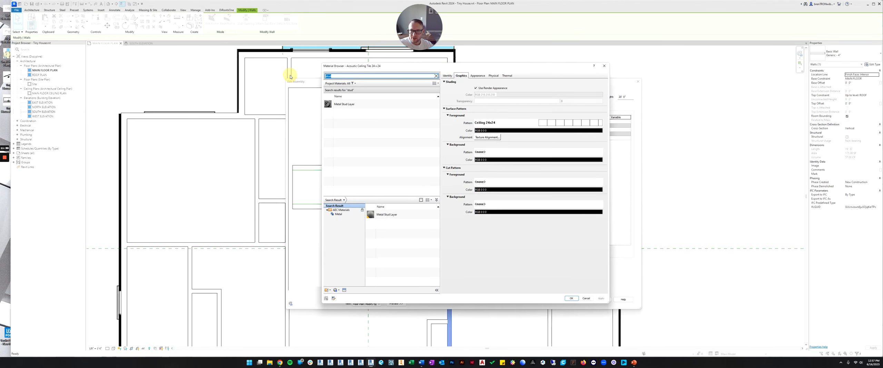
{"action": "type", "text": "gyp"}
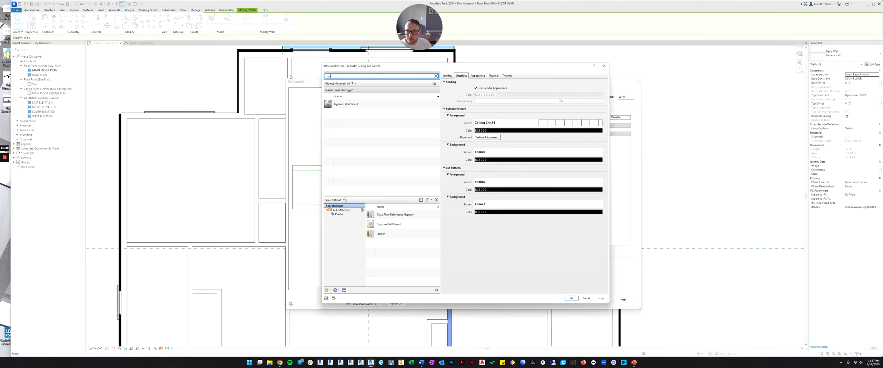
{"action": "left_click", "coordinate": [344, 104]}
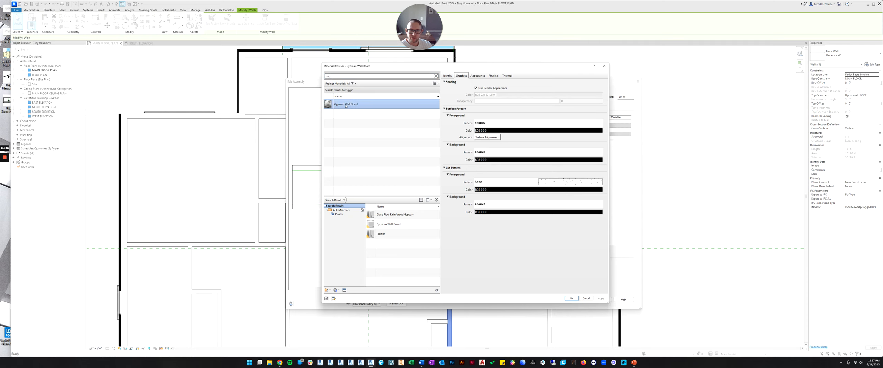
{"action": "left_click", "coordinate": [572, 298]}
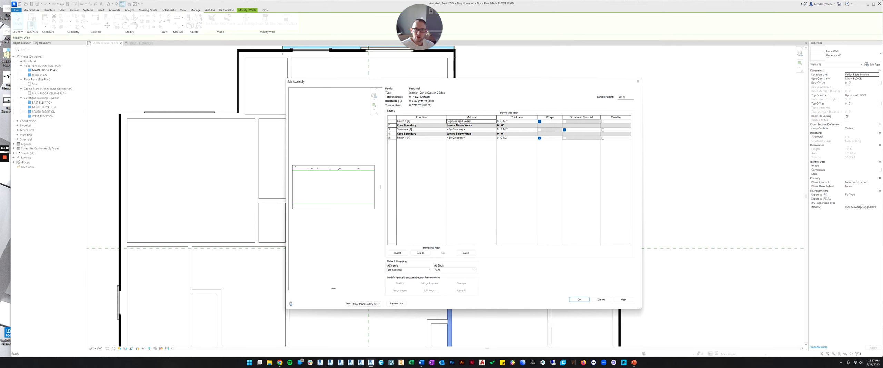
Step: Assign Gypsum Wall Board as the material of the interior-side Finish 1 [4] layer
{"action": "left_click", "coordinate": [494, 138]}
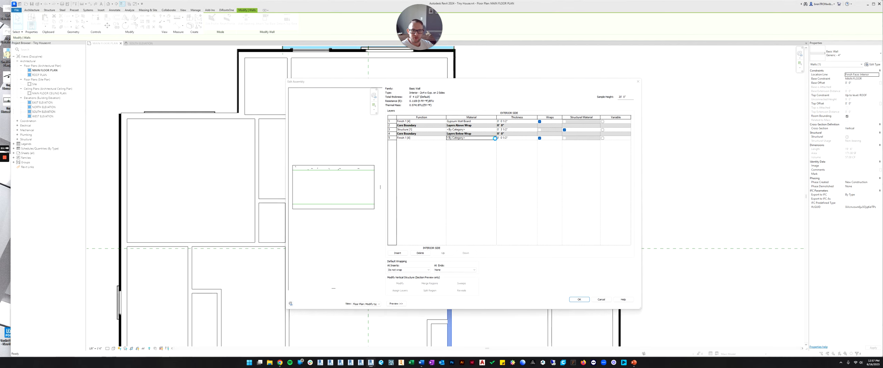
{"action": "left_click", "coordinate": [494, 138]}
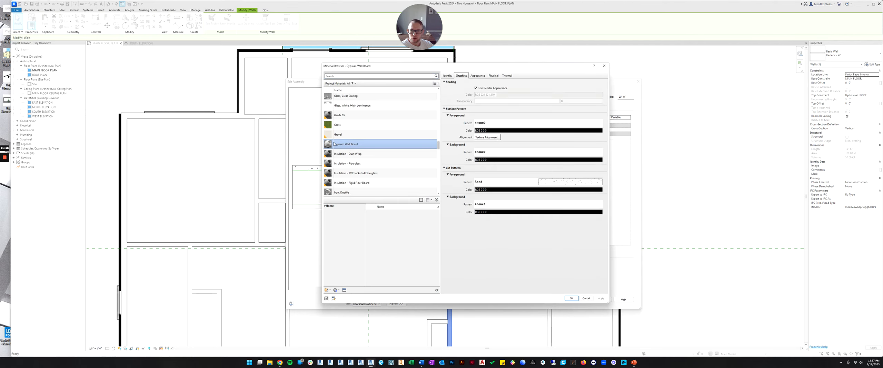
{"action": "left_click", "coordinate": [570, 299]}
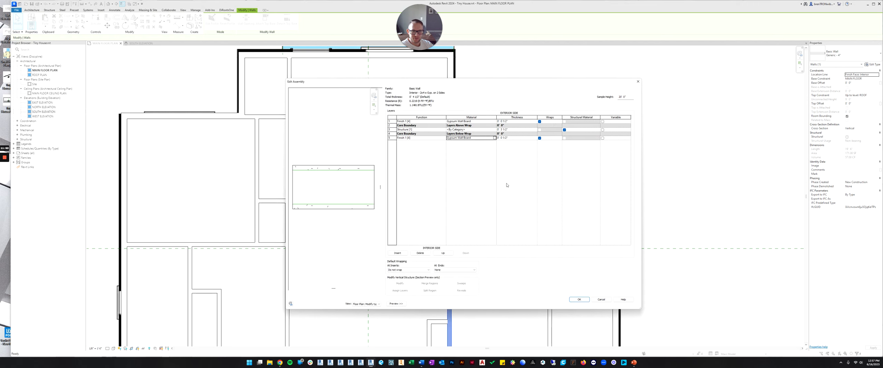
Step: Search the Structure [1] layer's material choices for "stud", try Metal Stud Layer, and search for "2x4"
{"action": "left_click", "coordinate": [481, 130]}
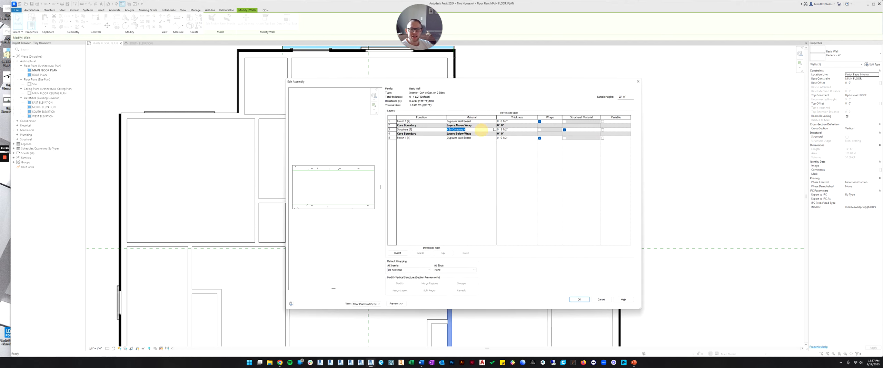
{"action": "left_click", "coordinate": [495, 130]}
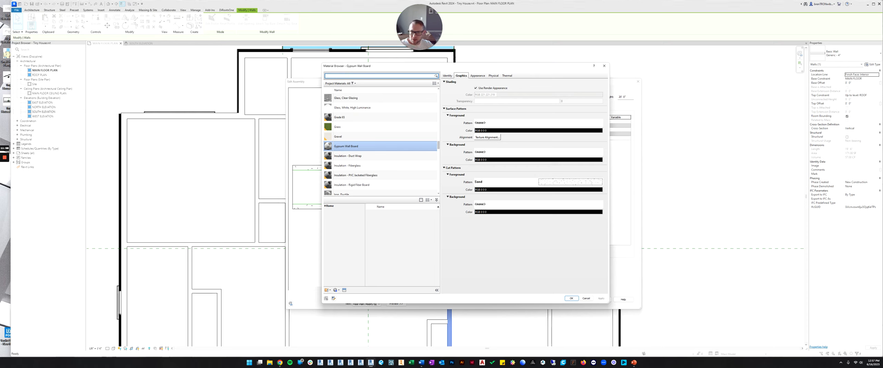
{"action": "type", "text": "stud"}
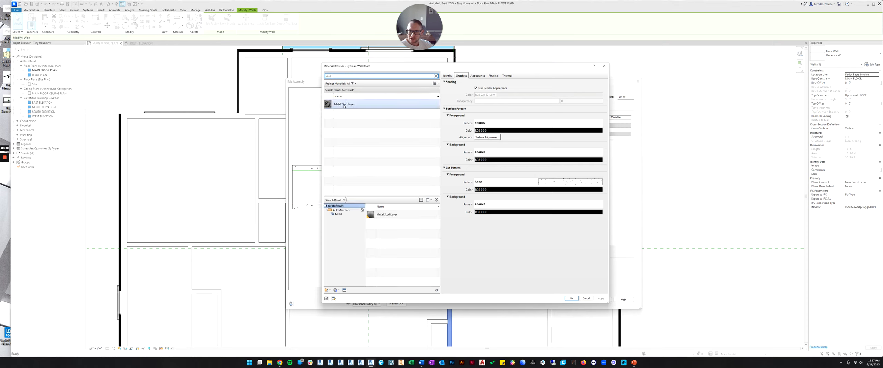
{"action": "left_click", "coordinate": [344, 104]}
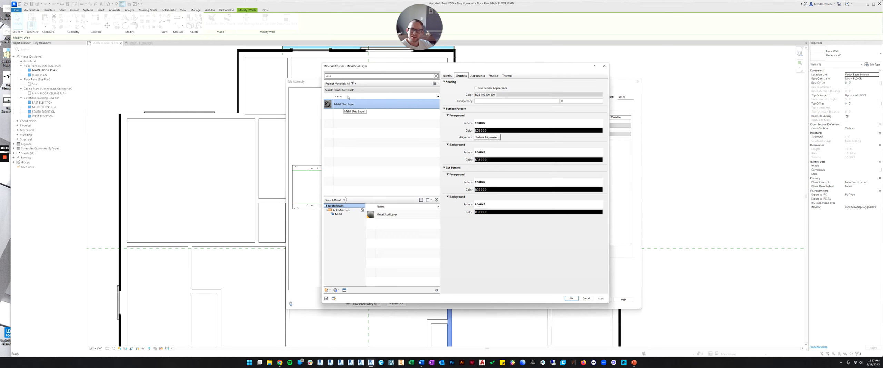
{"action": "double_click", "coordinate": [330, 76]}
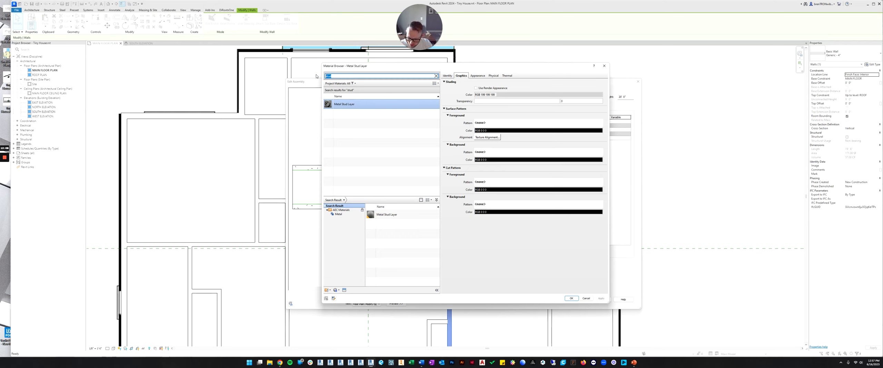
{"action": "type", "text": "cx4"}
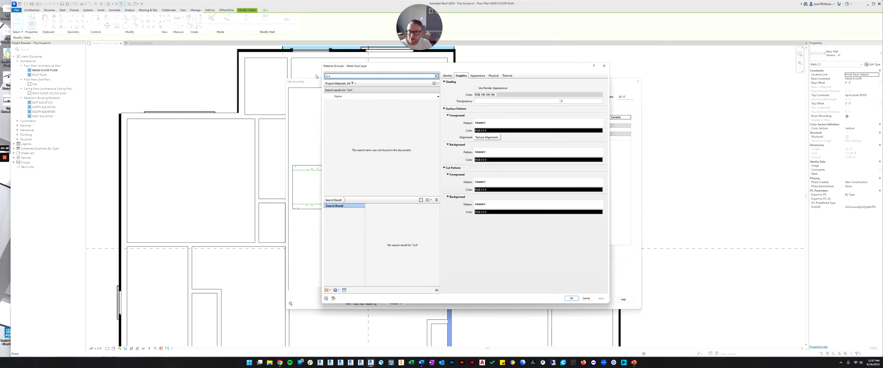
{"action": "key", "text": "BackSpace"}
Step: Search the materials for "wood" and assign Softwood, Lumber to the Structure [1] layer
{"action": "type", "text": "w"}
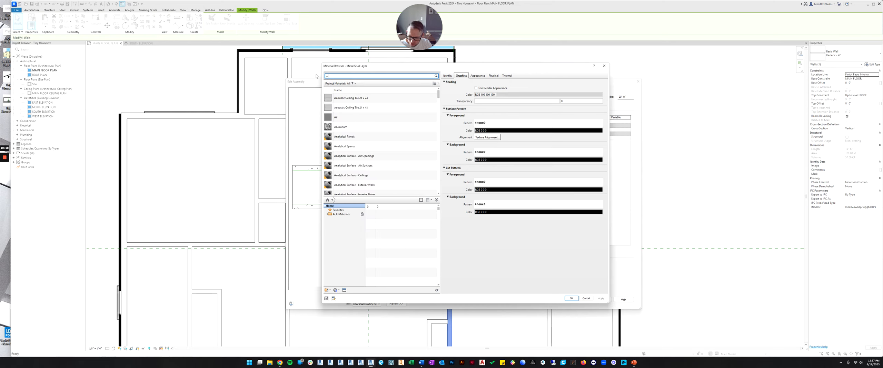
{"action": "type", "text": "ood"}
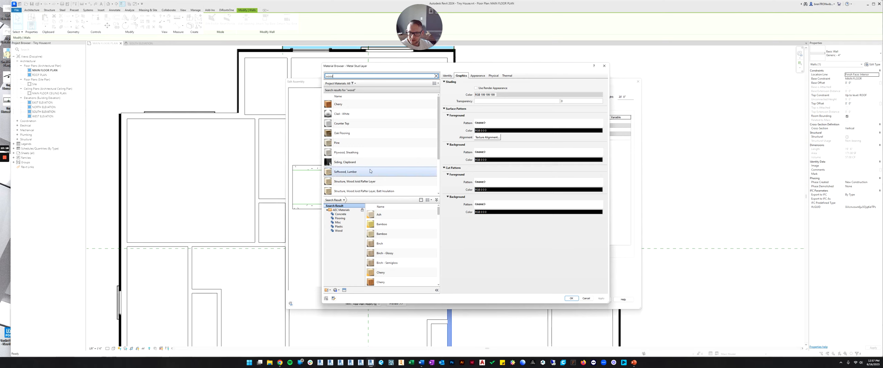
{"action": "scroll", "coordinate": [381, 172], "scroll_direction": "down", "scroll_amount": 1}
{"action": "scroll", "coordinate": [360, 178], "scroll_direction": "up", "scroll_amount": 1}
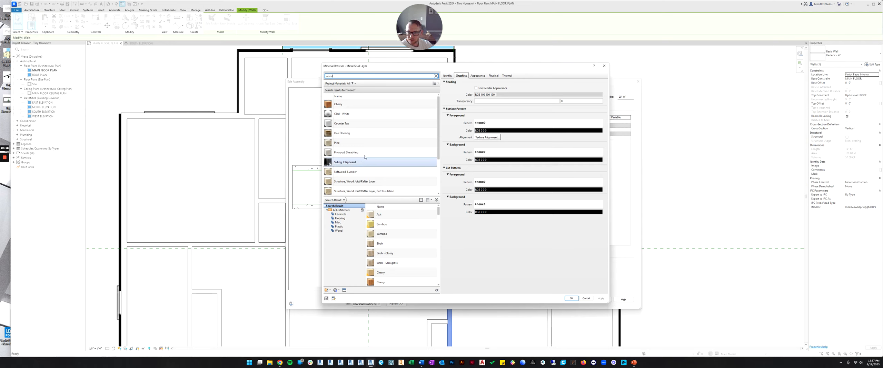
{"action": "scroll", "coordinate": [360, 171], "scroll_direction": "down", "scroll_amount": 2}
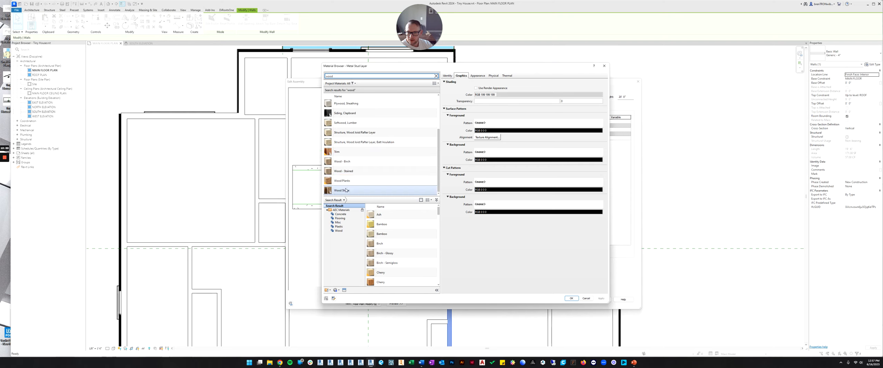
{"action": "scroll", "coordinate": [356, 170], "scroll_direction": "up", "scroll_amount": 1}
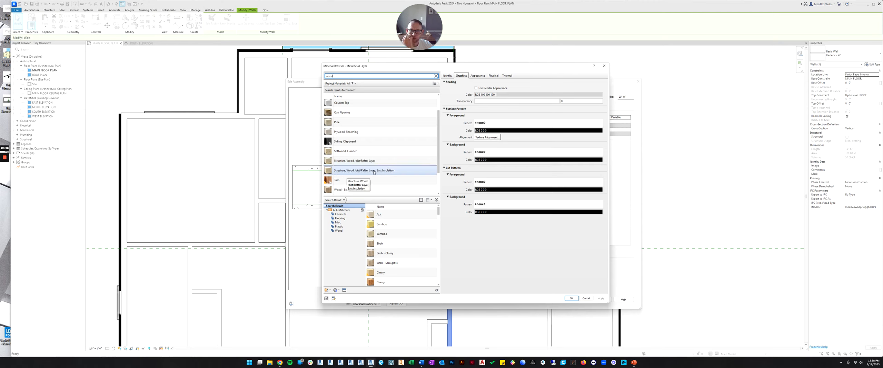
{"action": "left_click", "coordinate": [342, 153]}
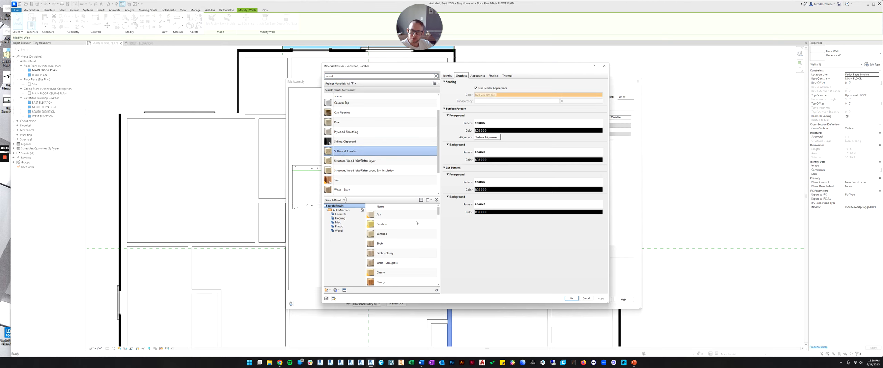
{"action": "left_click", "coordinate": [571, 299]}
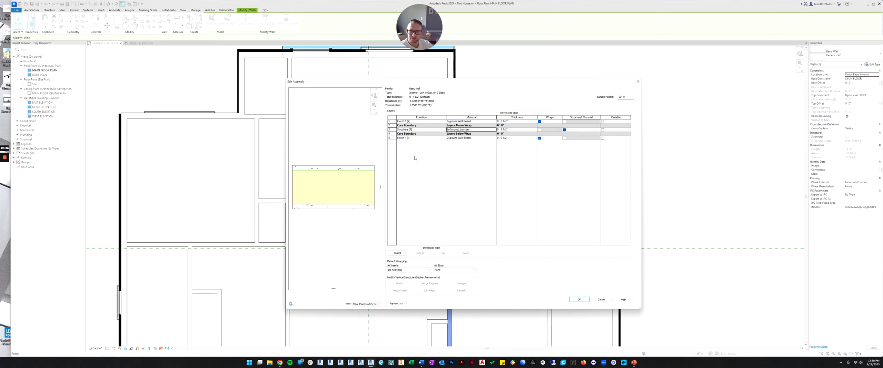
Step: Accept the wall assembly and its type properties, and leave nothing selected in the main floor plan
{"action": "mouse_move", "coordinate": [333, 187]}
{"action": "middle_mouse_down"}
{"action": "mouse_move", "coordinate": [347, 188]}
{"action": "mouse_move", "coordinate": [329, 180]}
{"action": "middle_mouse_up"}
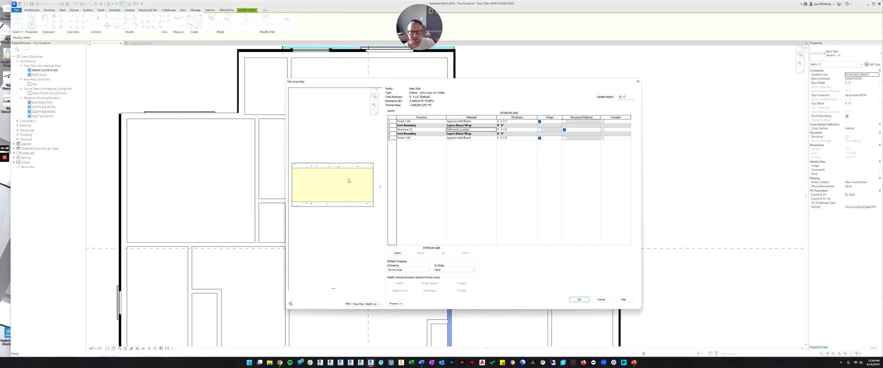
{"action": "left_click", "coordinate": [578, 299]}
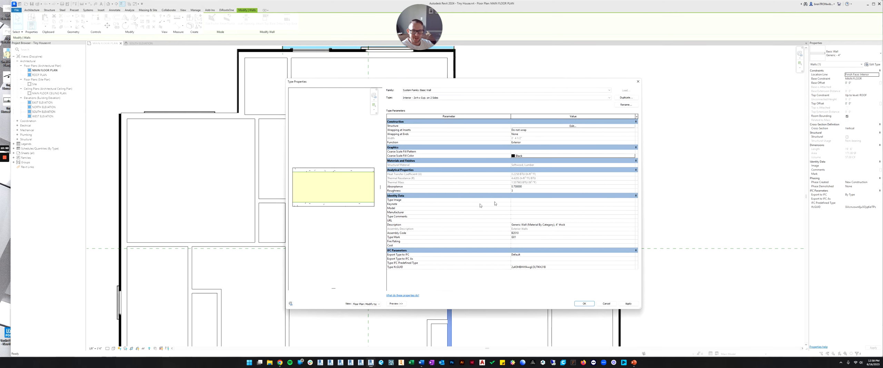
{"action": "left_click", "coordinate": [581, 303]}
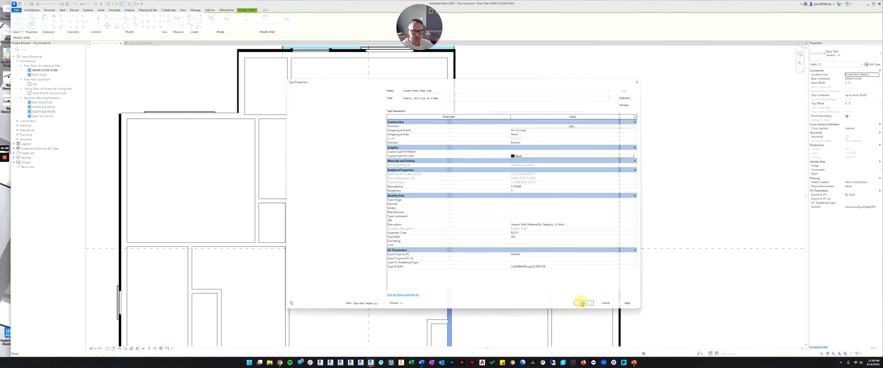
{"action": "left_click", "coordinate": [476, 152]}
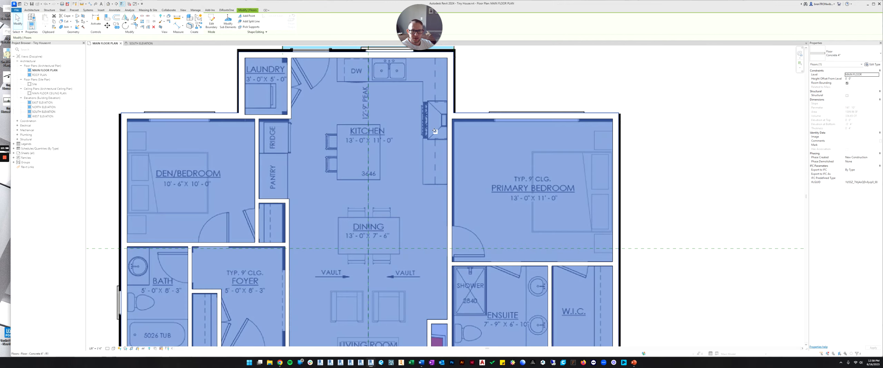
{"action": "scroll", "coordinate": [400, 183], "scroll_direction": "down", "scroll_amount": 2}
{"action": "left_click", "coordinate": [635, 133]}
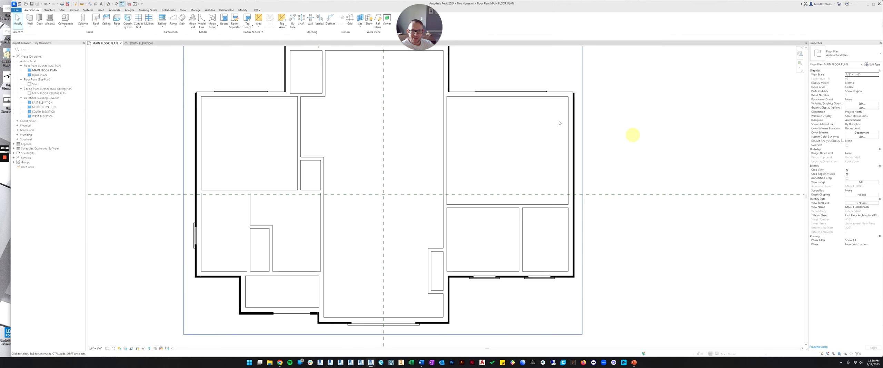
Step: Check the type of the long north-south interior wall bordering the east rooms and leave nothing selected
{"action": "scroll", "coordinate": [452, 138], "scroll_direction": "up", "scroll_amount": 2}
{"action": "left_click", "coordinate": [446, 136]}
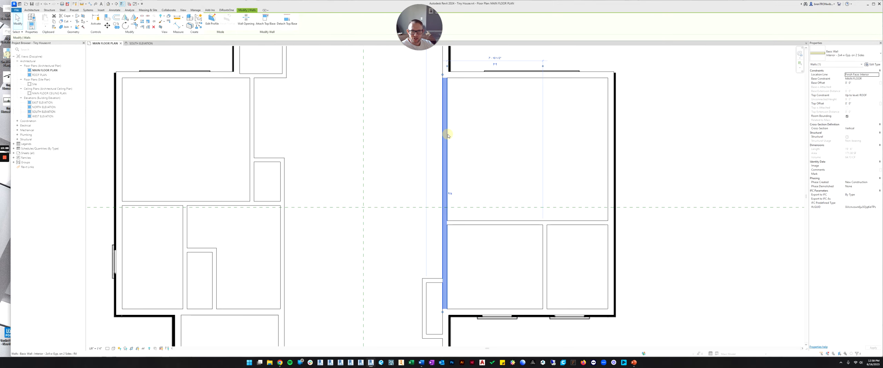
{"action": "scroll", "coordinate": [448, 145], "scroll_direction": "down", "scroll_amount": 3}
{"action": "scroll", "coordinate": [455, 176], "scroll_direction": "up", "scroll_amount": 1}
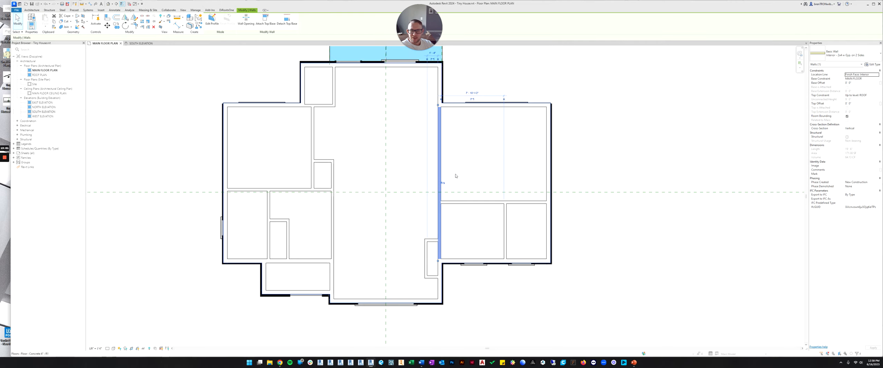
{"action": "left_click", "coordinate": [643, 156]}
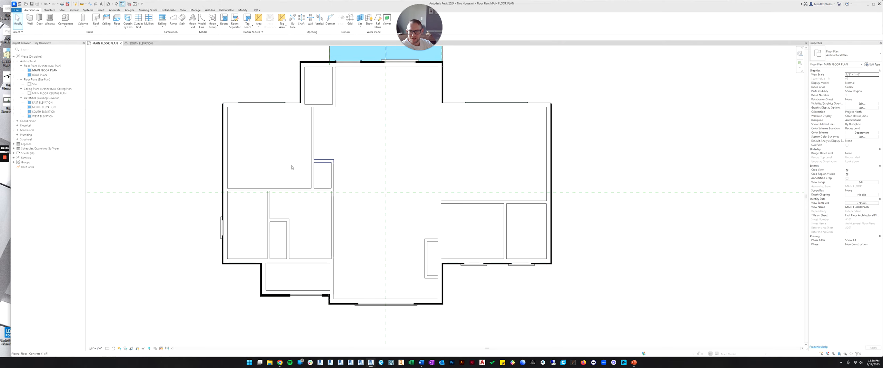
{"action": "middle_click_drag", "start_coordinate": [353, 247], "coordinate": [338, 231]}
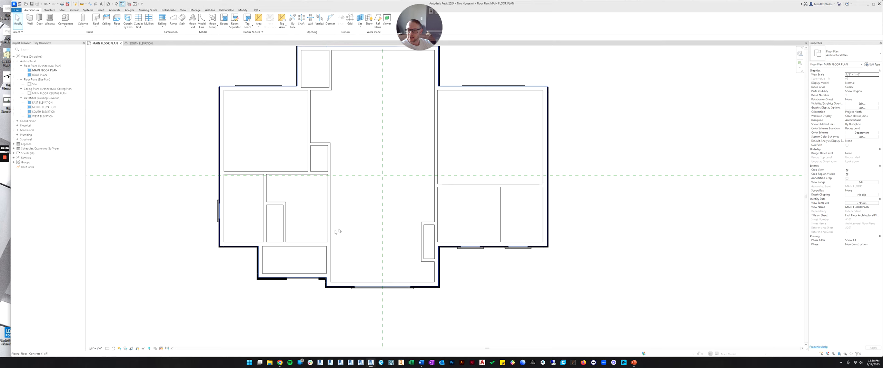
Step: Set the detail level of the main floor plan view to Fine
{"action": "left_click", "coordinate": [107, 349]}
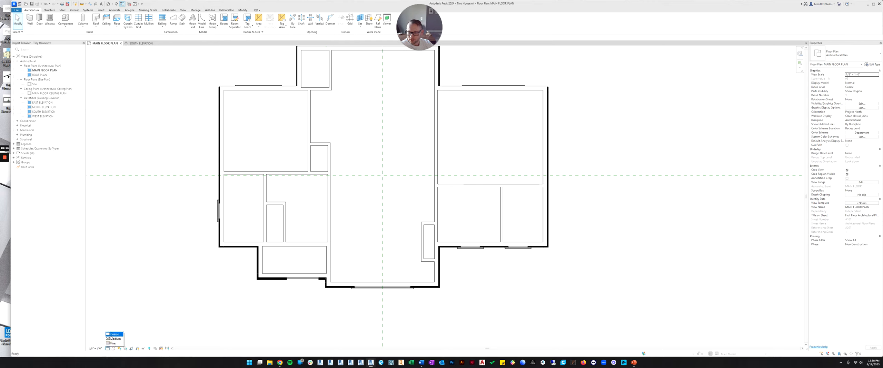
{"action": "left_click", "coordinate": [107, 348]}
{"action": "left_click", "coordinate": [107, 348]}
{"action": "left_click", "coordinate": [107, 348]}
{"action": "left_click", "coordinate": [108, 348]}
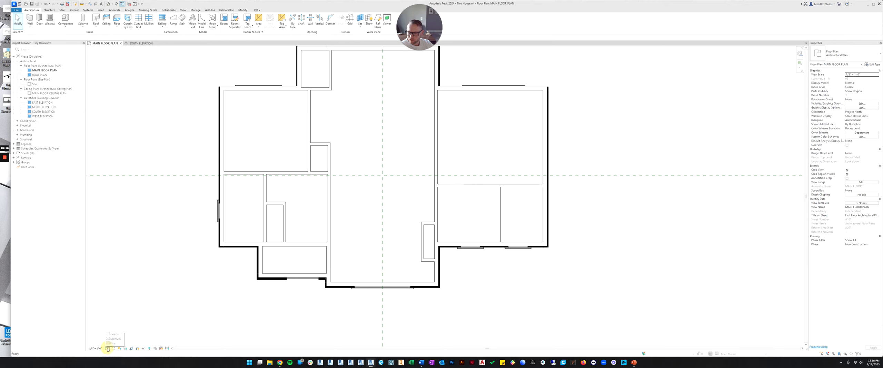
{"action": "left_click", "coordinate": [112, 343]}
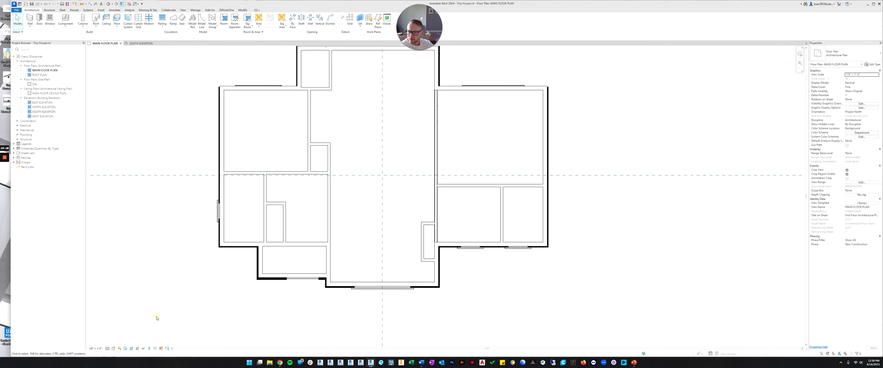
Step: Examine how the east interior wall's layers display and check the types of the interior walls around the northwest rooms
{"action": "scroll", "coordinate": [426, 262], "scroll_direction": "up", "scroll_amount": 6}
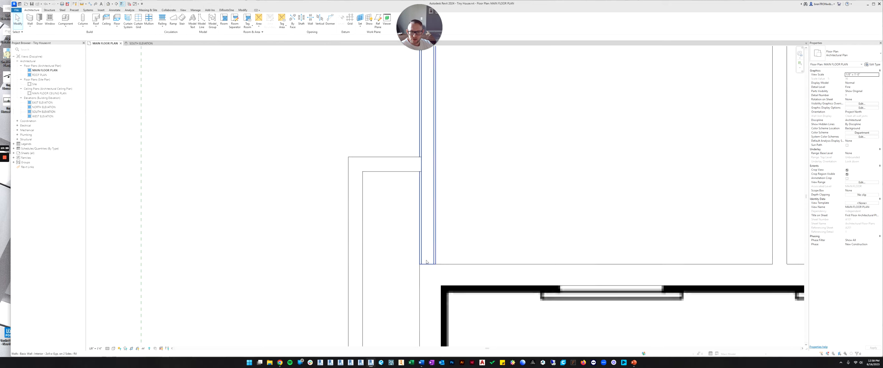
{"action": "scroll", "coordinate": [427, 262], "scroll_direction": "down", "scroll_amount": 5}
{"action": "scroll", "coordinate": [410, 151], "scroll_direction": "up", "scroll_amount": 6}
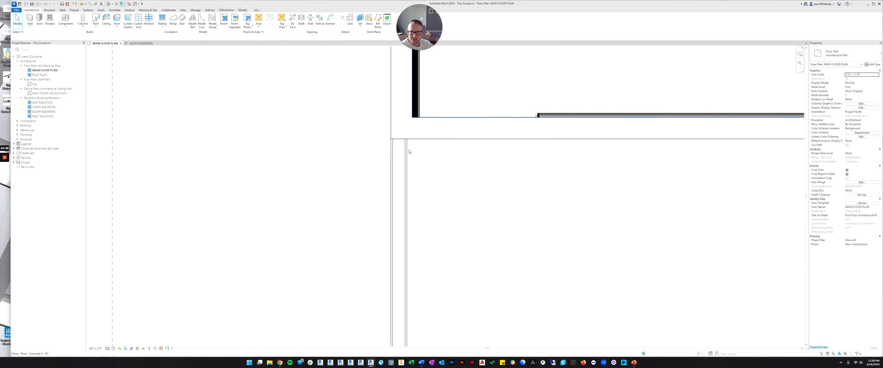
{"action": "scroll", "coordinate": [409, 151], "scroll_direction": "down", "scroll_amount": 5}
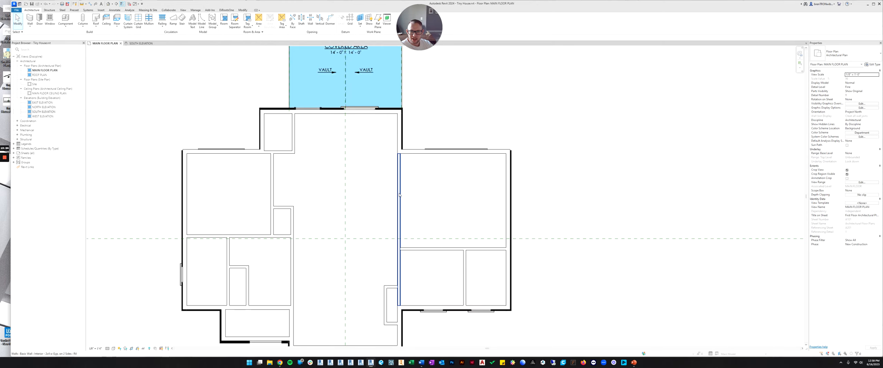
{"action": "scroll", "coordinate": [399, 195], "scroll_direction": "up", "scroll_amount": 5}
{"action": "scroll", "coordinate": [385, 189], "scroll_direction": "down", "scroll_amount": 6}
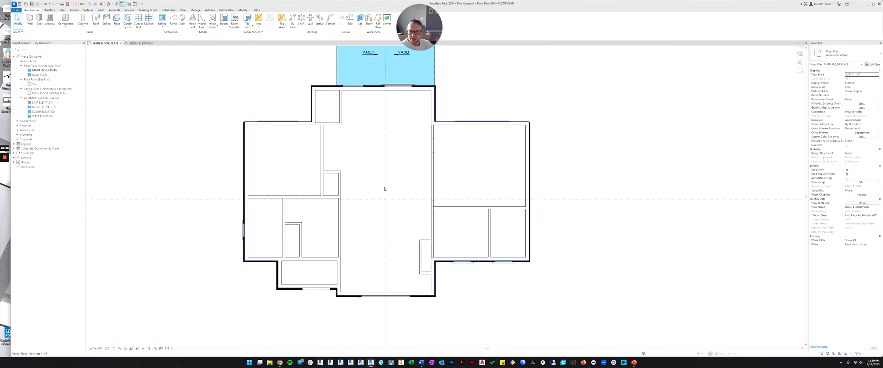
{"action": "left_click", "coordinate": [322, 149]}
{"action": "scroll", "coordinate": [329, 128], "scroll_direction": "up", "scroll_amount": 3}
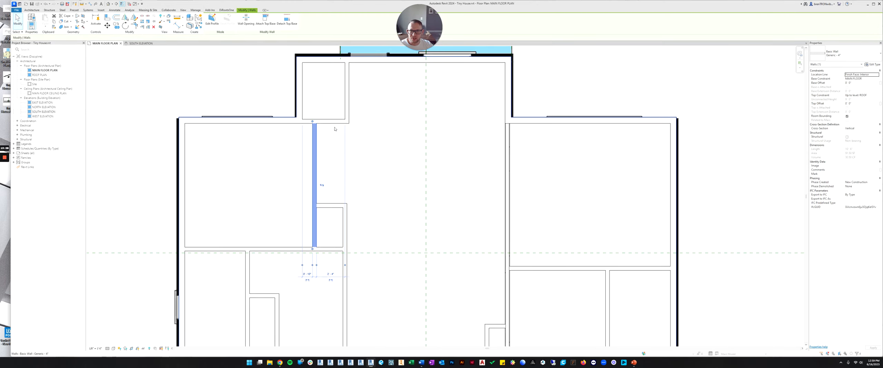
{"action": "middle_click_drag", "start_coordinate": [369, 137], "coordinate": [380, 176]}
{"action": "left_click", "coordinate": [361, 131]}
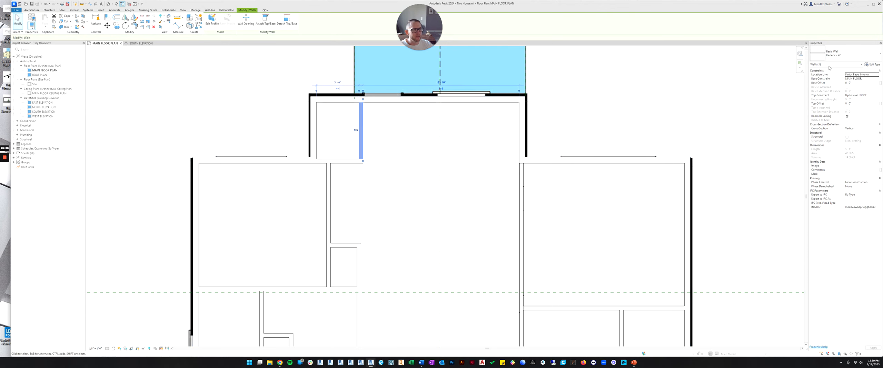
{"action": "left_click", "coordinate": [384, 148]}
{"action": "scroll", "coordinate": [404, 168], "scroll_direction": "down", "scroll_amount": 4}
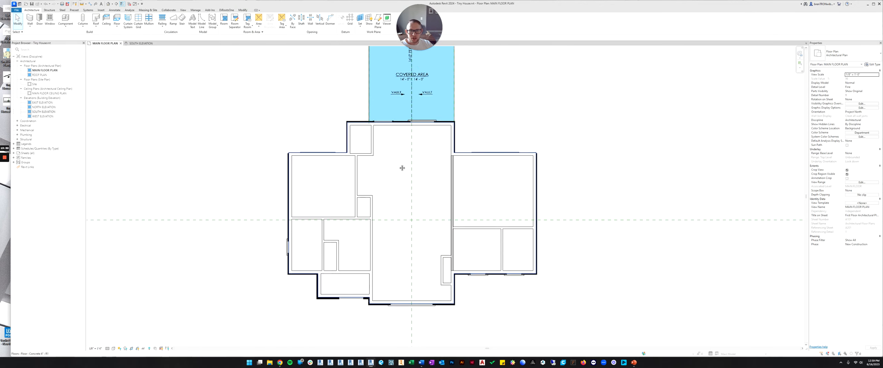
{"action": "scroll", "coordinate": [418, 132], "scroll_direction": "up", "scroll_amount": 2}
{"action": "middle_click_drag", "start_coordinate": [419, 132], "coordinate": [442, 144]}
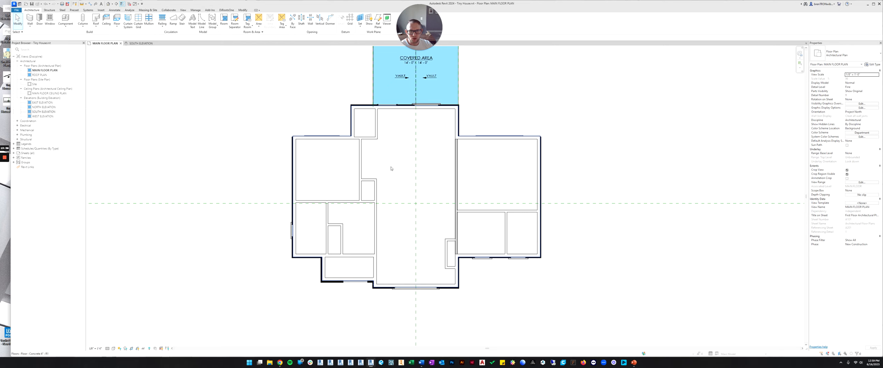
{"action": "middle_click_drag", "start_coordinate": [388, 163], "coordinate": [466, 170]}
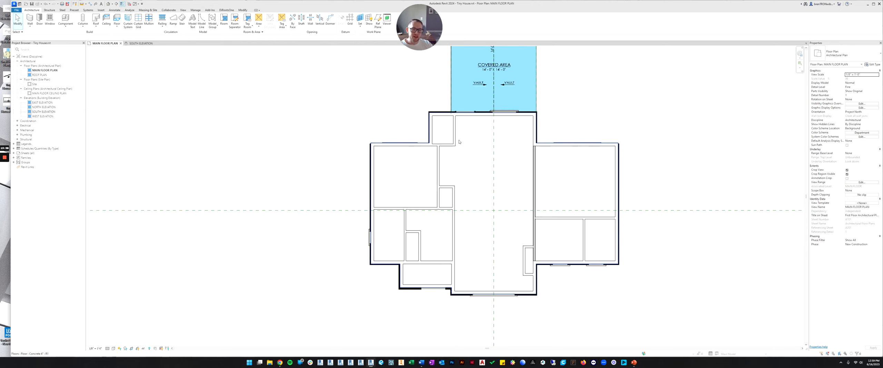
Step: Change the interior partitions around the west rooms, including the closets and the small north room, to type Interior - 2x4 w Gyp. on 2 Sides
{"action": "left_click", "coordinate": [454, 130]}
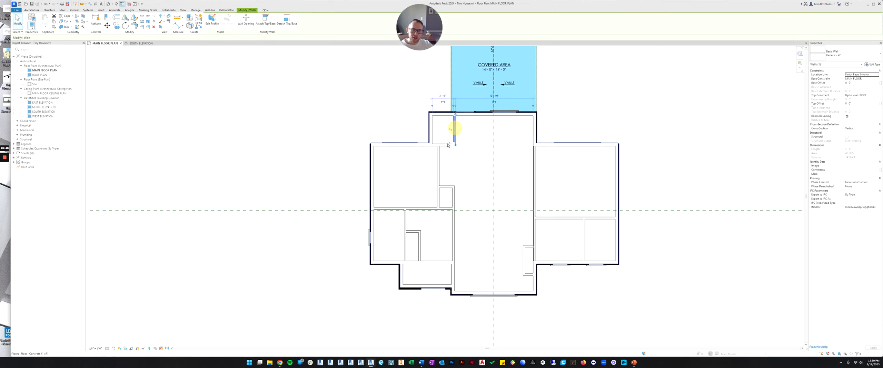
{"action": "left_click", "coordinate": [448, 144], "text": "ctrl"}
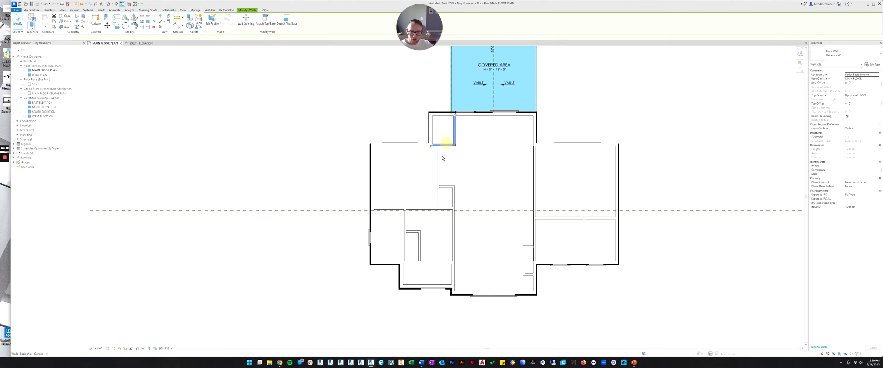
{"action": "left_click", "coordinate": [438, 173], "text": "ctrl"}
{"action": "left_click", "coordinate": [453, 201], "text": "ctrl"}
{"action": "left_click", "coordinate": [453, 232], "text": "ctrl"}
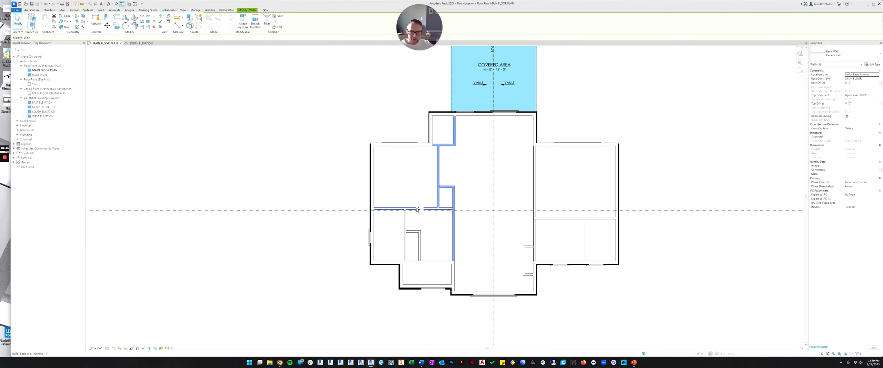
{"action": "left_click", "coordinate": [428, 208], "text": "ctrl"}
{"action": "left_click", "coordinate": [405, 238], "text": "ctrl"}
{"action": "left_click", "coordinate": [413, 231], "text": "ctrl"}
{"action": "left_click", "coordinate": [420, 242], "text": "ctrl"}
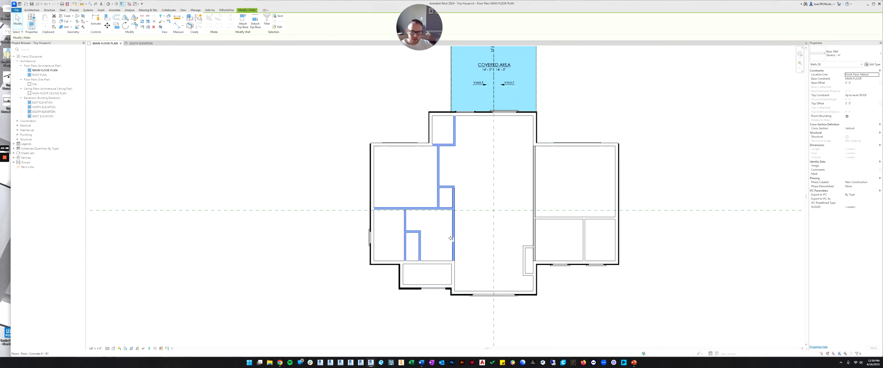
{"action": "left_click", "coordinate": [842, 58]}
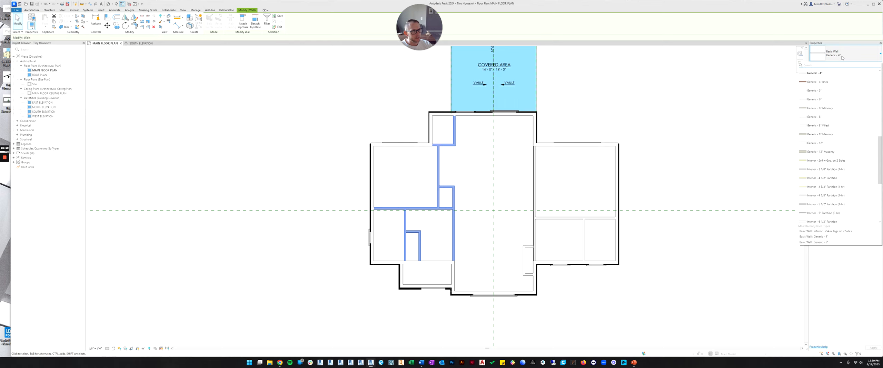
{"action": "scroll", "coordinate": [831, 115], "scroll_direction": "up", "scroll_amount": 3}
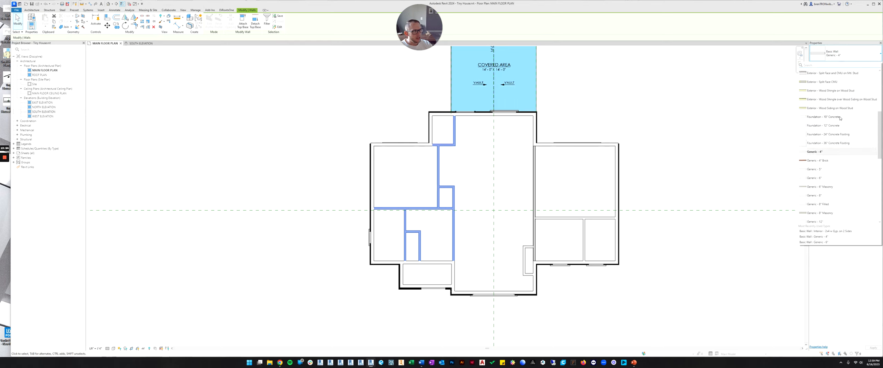
{"action": "scroll", "coordinate": [833, 135], "scroll_direction": "down", "scroll_amount": 3}
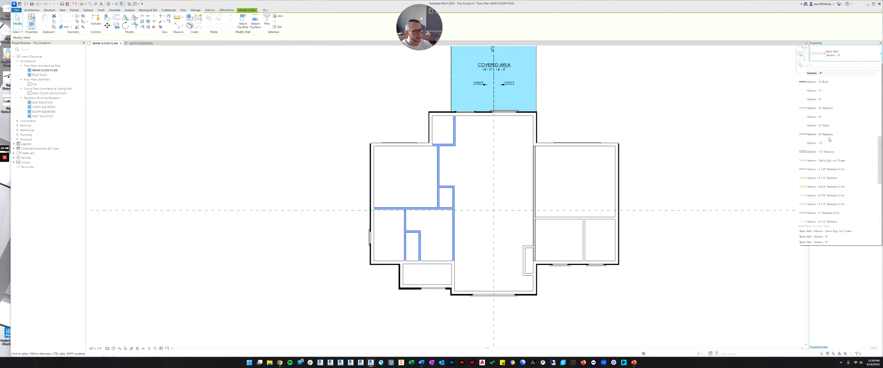
{"action": "scroll", "coordinate": [832, 152], "scroll_direction": "down", "scroll_amount": 1}
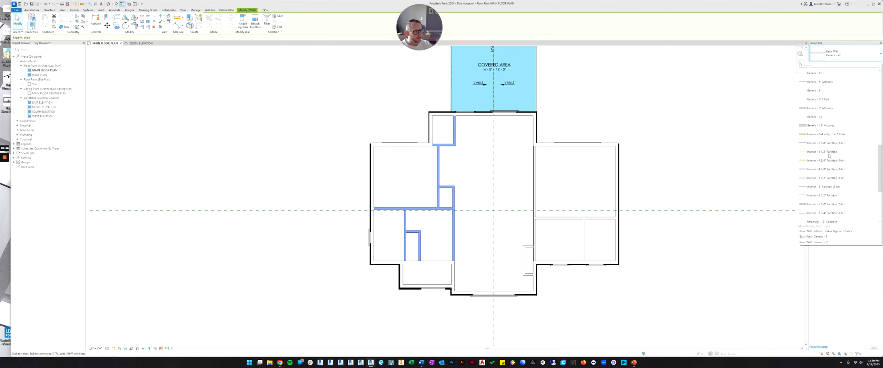
{"action": "left_click", "coordinate": [833, 136]}
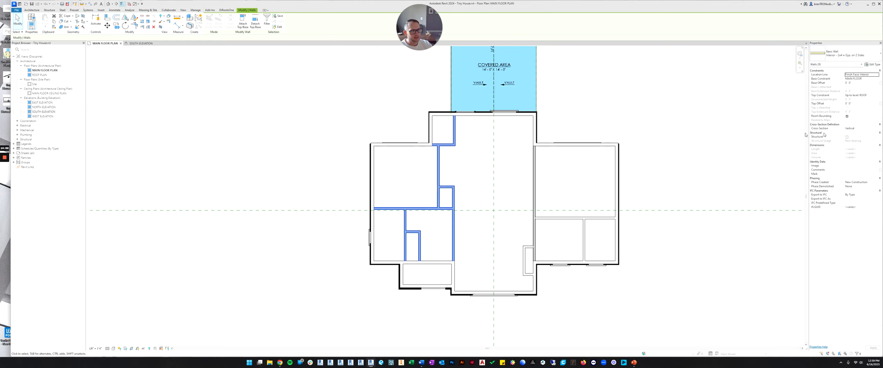
{"action": "key", "text": "Escape"}
Step: Examine the layer linework of the changed west partitions and compare it with the interior walls on the east side
{"action": "scroll", "coordinate": [455, 148], "scroll_direction": "up", "scroll_amount": 2}
{"action": "scroll", "coordinate": [423, 136], "scroll_direction": "up", "scroll_amount": 2}
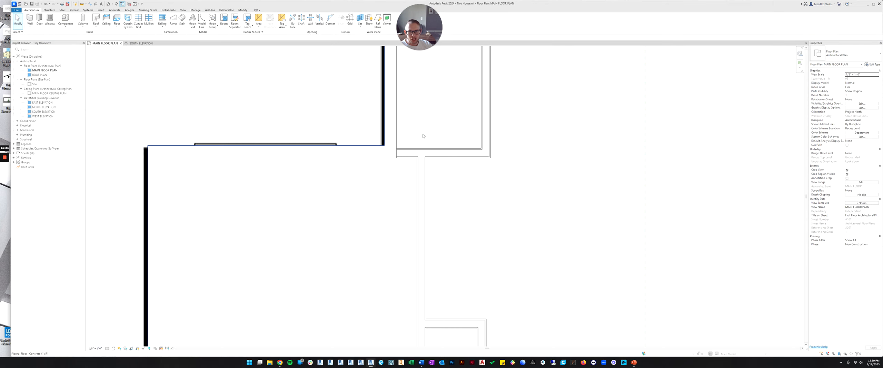
{"action": "scroll", "coordinate": [429, 165], "scroll_direction": "down", "scroll_amount": 4}
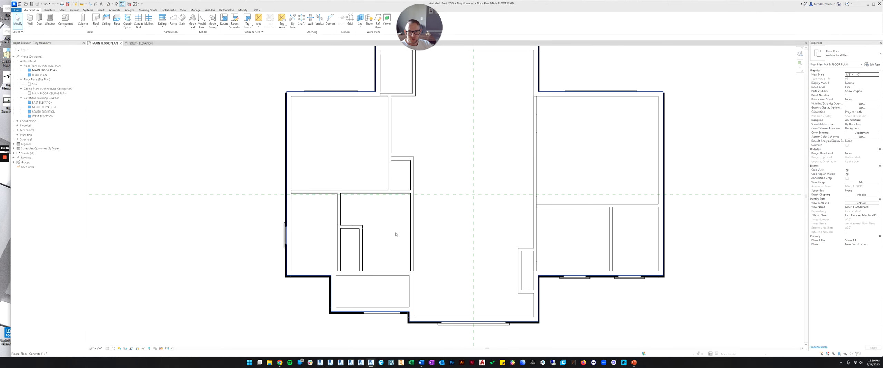
{"action": "scroll", "coordinate": [535, 159], "scroll_direction": "down", "scroll_amount": 3}
{"action": "middle_click_drag", "start_coordinate": [544, 148], "coordinate": [519, 159]}
{"action": "scroll", "coordinate": [519, 156], "scroll_direction": "up", "scroll_amount": 3}
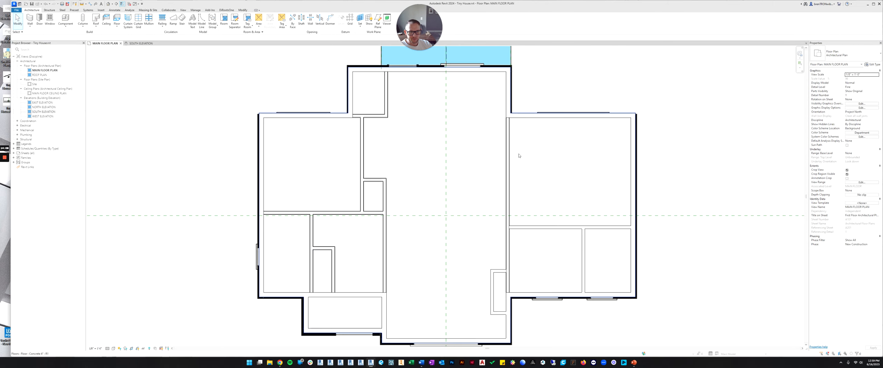
{"action": "scroll", "coordinate": [509, 176], "scroll_direction": "down", "scroll_amount": 2}
{"action": "middle_click_drag", "start_coordinate": [509, 190], "coordinate": [490, 185]}
{"action": "scroll", "coordinate": [498, 132], "scroll_direction": "up", "scroll_amount": 1}
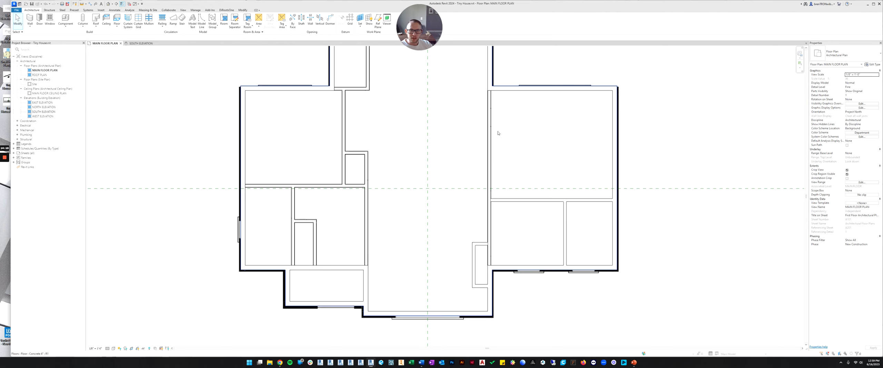
{"action": "left_click", "coordinate": [458, 128]}
{"action": "key", "text": "Escape"}
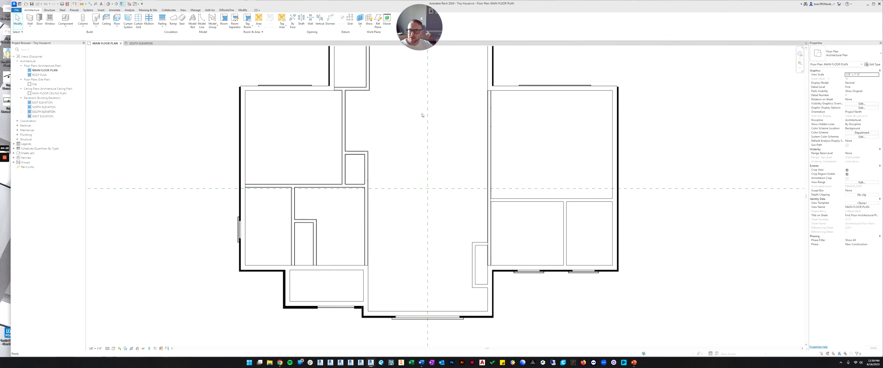
Step: Use Match Type with the long east interior wall as source to change the two partitions of the southeast rooms to its type
{"action": "left_click", "coordinate": [241, 10]}
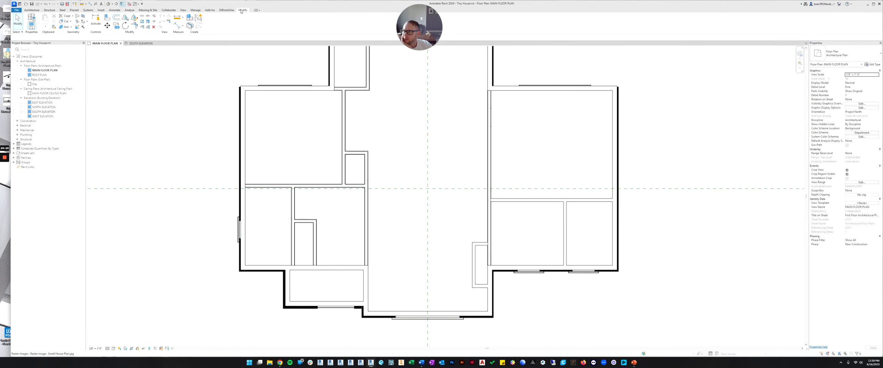
{"action": "left_click", "coordinate": [54, 28]}
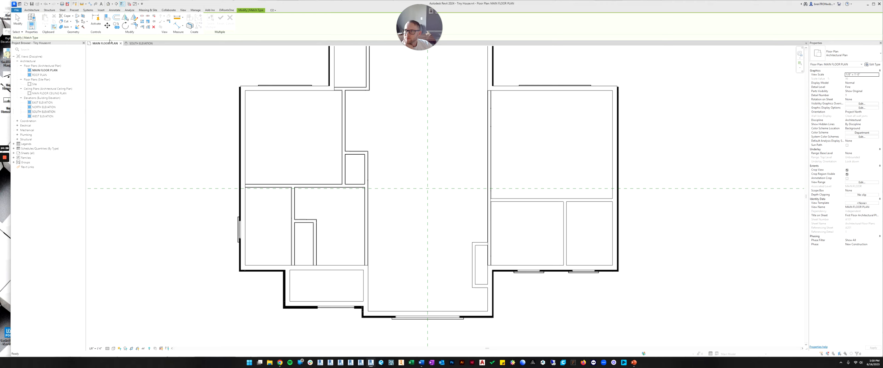
{"action": "scroll", "coordinate": [490, 174], "scroll_direction": "up", "scroll_amount": 5}
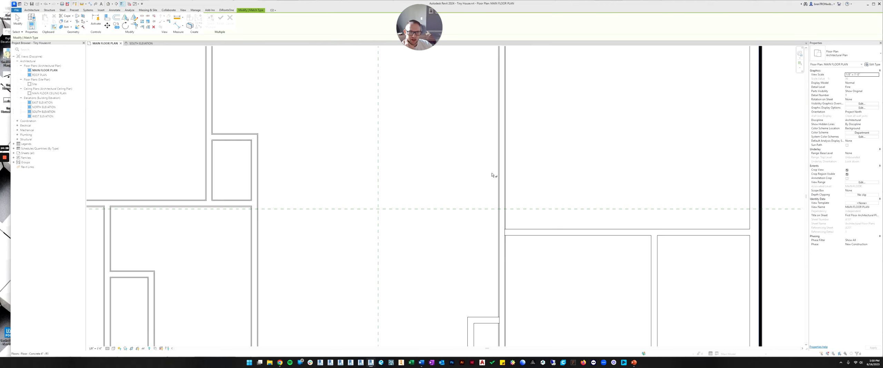
{"action": "scroll", "coordinate": [489, 176], "scroll_direction": "down", "scroll_amount": 5}
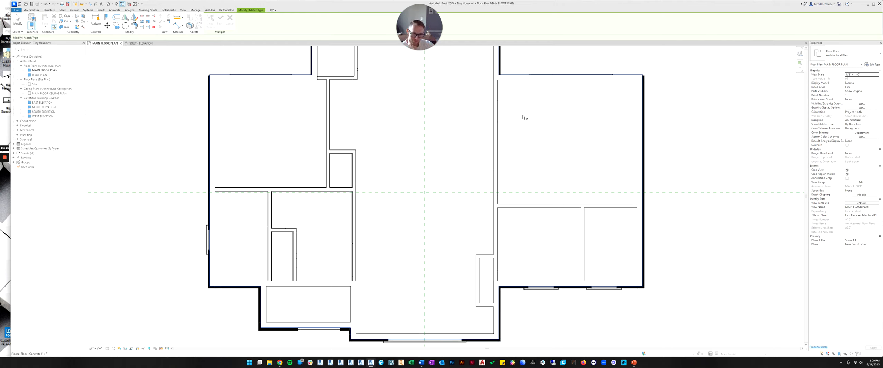
{"action": "left_click", "coordinate": [496, 125]}
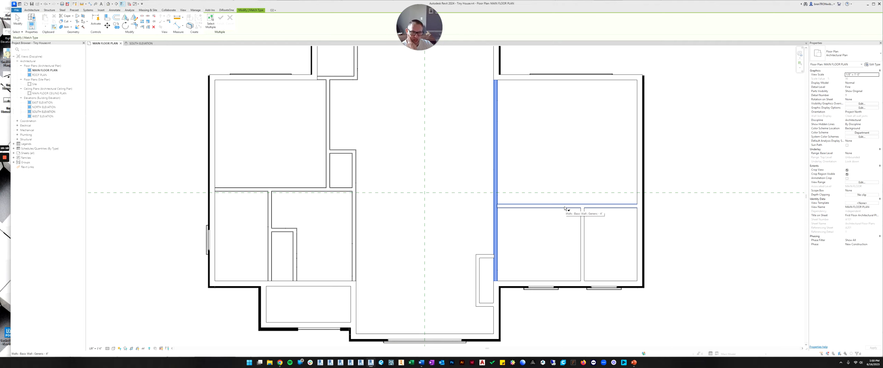
{"action": "left_click", "coordinate": [535, 207]}
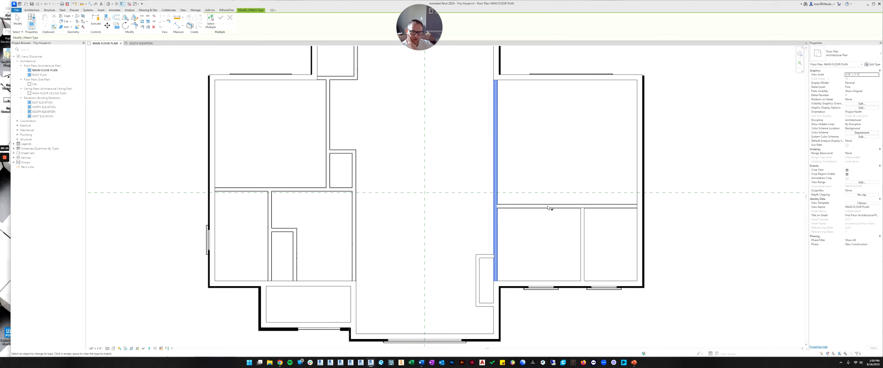
{"action": "left_click", "coordinate": [583, 213]}
Step: Match the three walls of the small closet beside the long east interior wall to the same type and end the matching
{"action": "left_click", "coordinate": [491, 257]}
{"action": "left_click", "coordinate": [477, 270]}
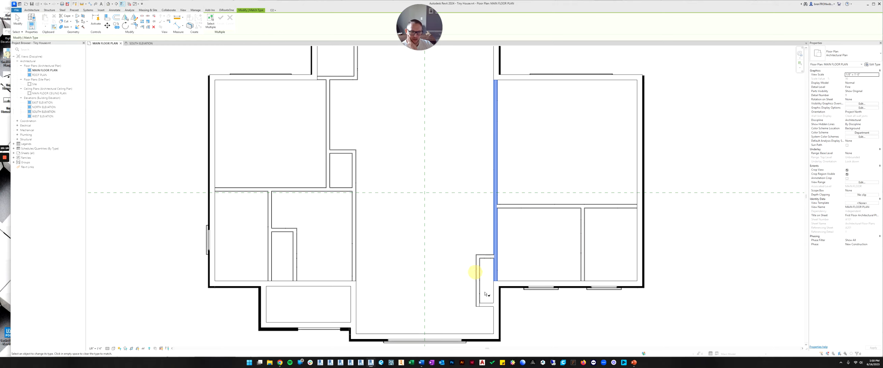
{"action": "left_click", "coordinate": [488, 305]}
{"action": "middle_click_drag", "start_coordinate": [550, 198], "coordinate": [561, 196]}
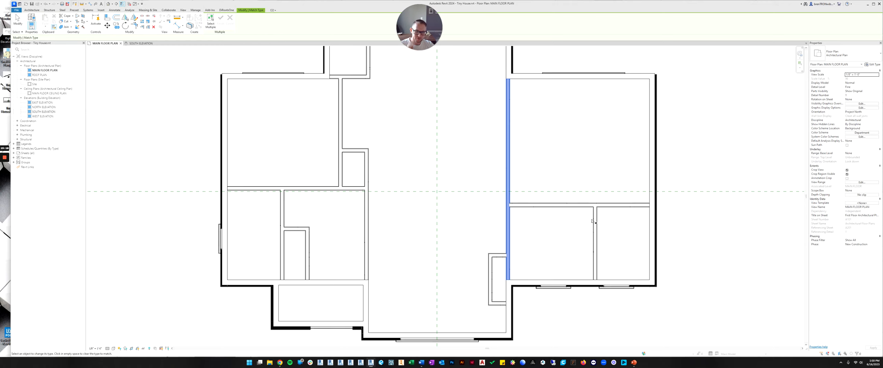
{"action": "key", "text": "Escape"}
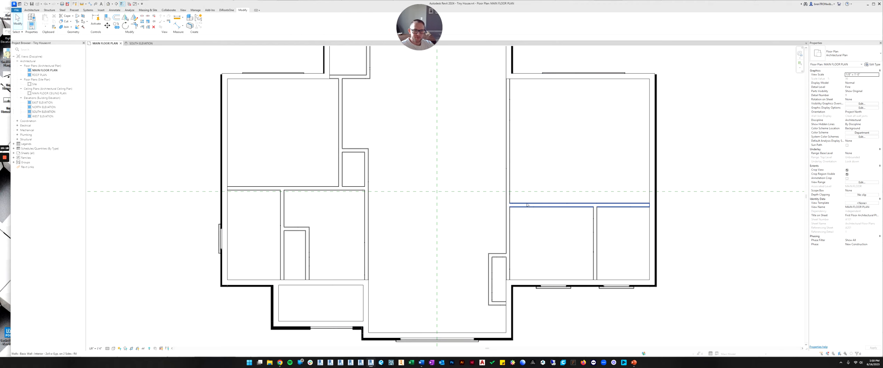
Step: Examine the changed interior walls across the whole floor plan and check the type of the east wing's horizontal partition
{"action": "scroll", "coordinate": [527, 206], "scroll_direction": "down", "scroll_amount": 4}
{"action": "scroll", "coordinate": [527, 205], "scroll_direction": "up", "scroll_amount": 3}
{"action": "middle_click_drag", "start_coordinate": [542, 178], "coordinate": [538, 197]}
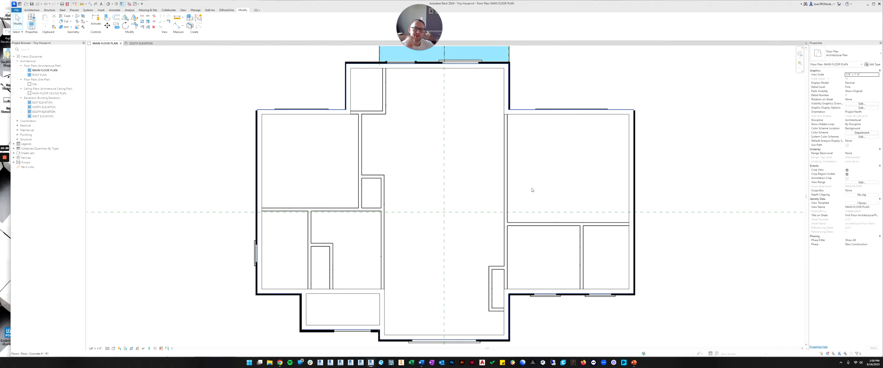
{"action": "scroll", "coordinate": [538, 198], "scroll_direction": "down", "scroll_amount": 3}
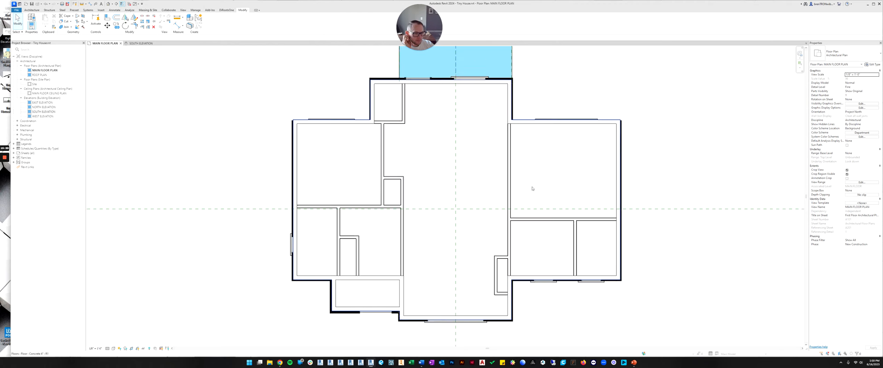
{"action": "left_click", "coordinate": [528, 219]}
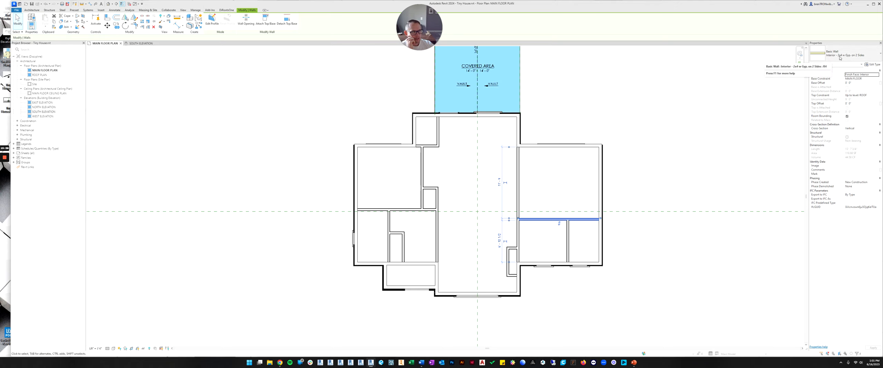
{"action": "left_click", "coordinate": [647, 102]}
{"action": "scroll", "coordinate": [528, 192], "scroll_direction": "down", "scroll_amount": 2}
{"action": "middle_click_drag", "start_coordinate": [517, 195], "coordinate": [521, 177]}
{"action": "scroll", "coordinate": [477, 195], "scroll_direction": "up", "scroll_amount": 2}
{"action": "scroll", "coordinate": [497, 190], "scroll_direction": "down", "scroll_amount": 1}
{"action": "scroll", "coordinate": [523, 199], "scroll_direction": "up", "scroll_amount": 1}
{"action": "scroll", "coordinate": [523, 175], "scroll_direction": "up", "scroll_amount": 1}
{"action": "scroll", "coordinate": [520, 174], "scroll_direction": "down", "scroll_amount": 2}
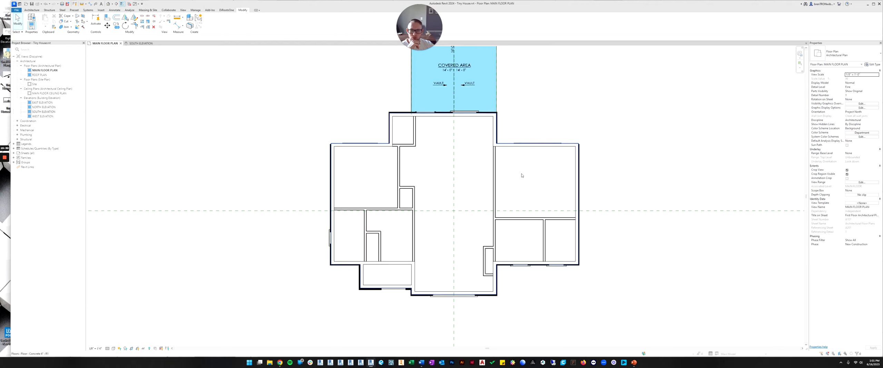
Step: Duplicate the type of the east wing's north exterior wall as Exterior Wall w Lap Siding
{"action": "scroll", "coordinate": [521, 172], "scroll_direction": "up", "scroll_amount": 2}
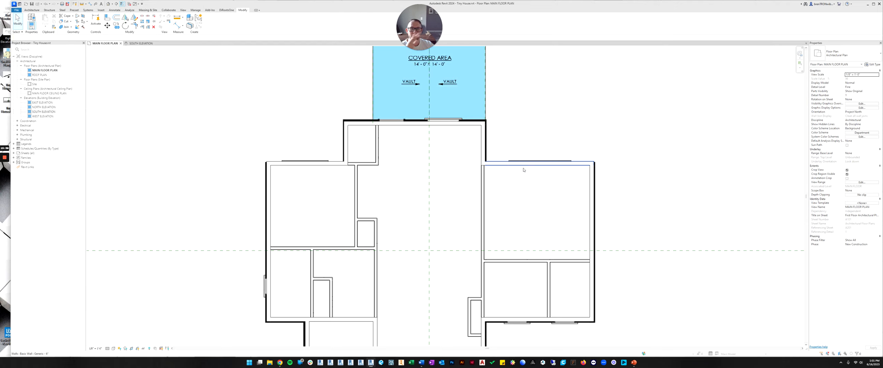
{"action": "middle_click_drag", "start_coordinate": [524, 170], "coordinate": [516, 149]}
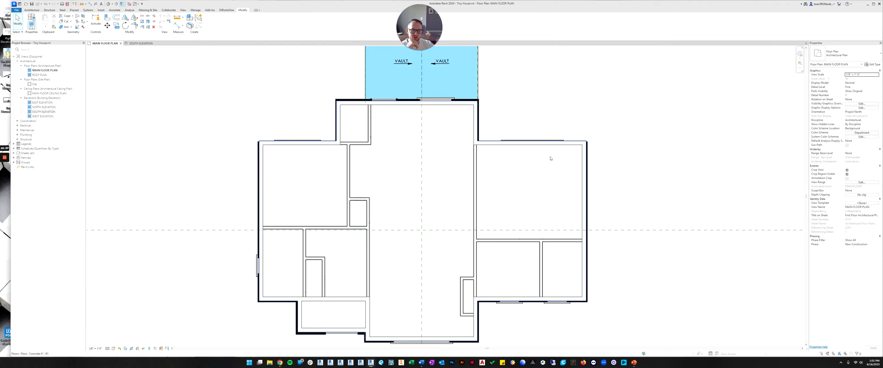
{"action": "left_click", "coordinate": [575, 145]}
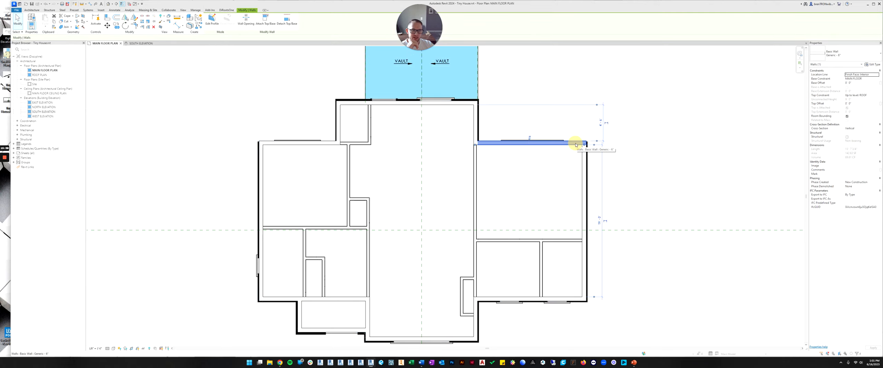
{"action": "left_click", "coordinate": [873, 64]}
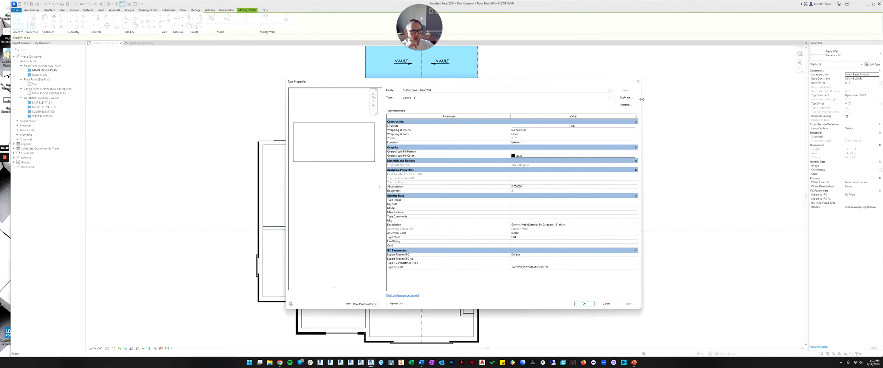
{"action": "left_click", "coordinate": [626, 98]}
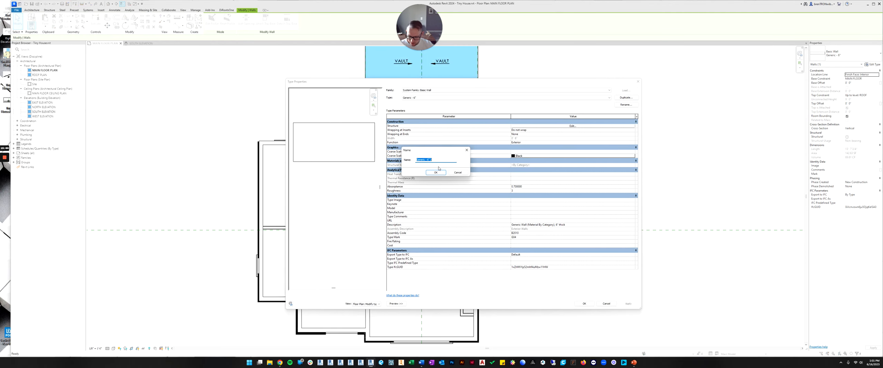
{"action": "type", "text": "Exterior Wall w Lap Siding"}
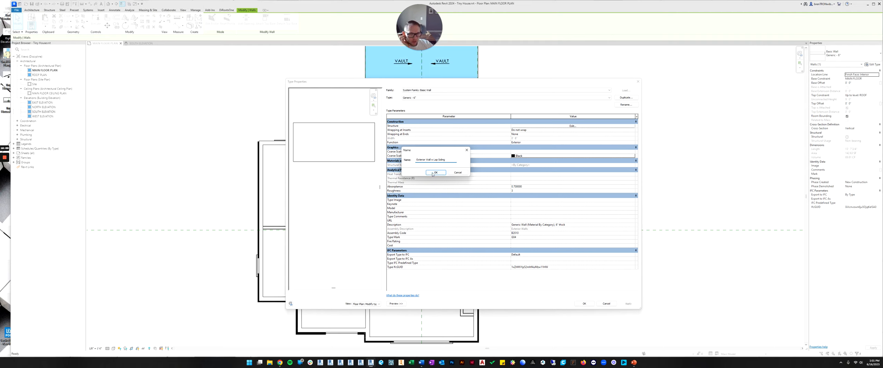
{"action": "left_click", "coordinate": [435, 172]}
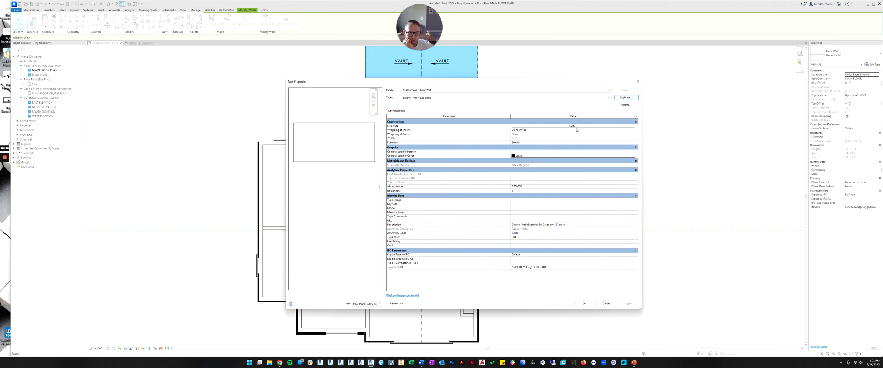
Step: Insert a layer in the new type's wall assembly and place it below the interior core boundary
{"action": "left_click", "coordinate": [577, 127]}
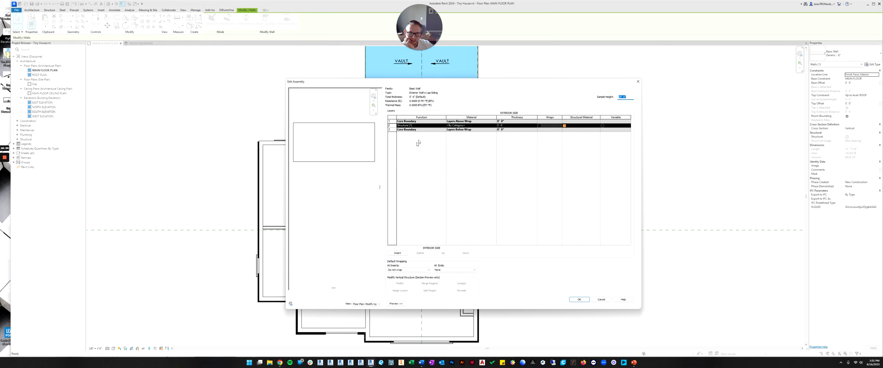
{"action": "left_click", "coordinate": [397, 254]}
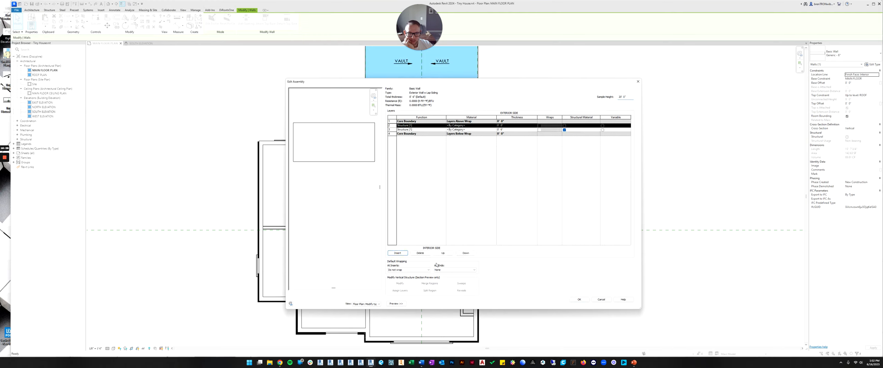
{"action": "left_click", "coordinate": [465, 253]}
{"action": "left_click", "coordinate": [465, 253]}
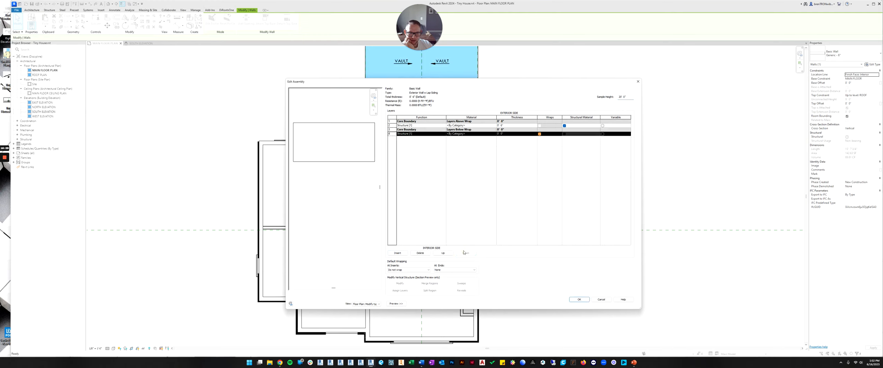
Step: Set the thickness of the layer on the interior side of the core to 1/2"
{"action": "left_click", "coordinate": [498, 134]}
{"action": "key", "text": "BackSpace"}
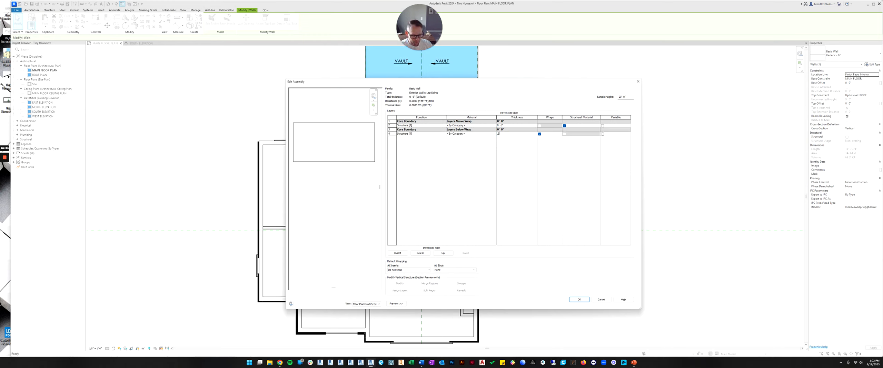
{"action": "type", "text": ".5\""}
{"action": "key", "text": "Tab"}
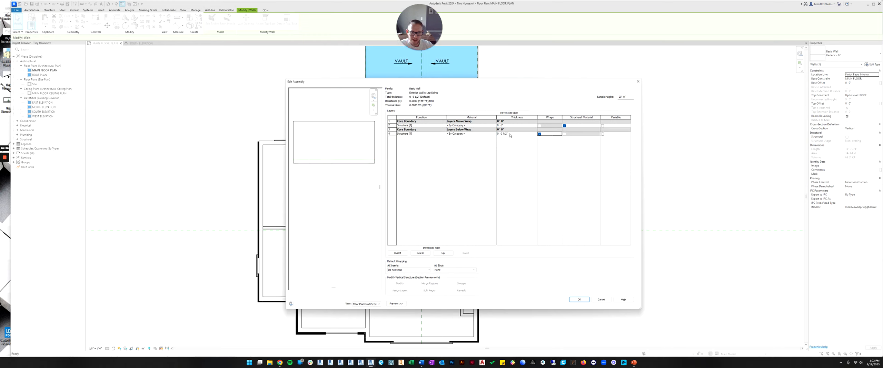
{"action": "left_click", "coordinate": [513, 134]}
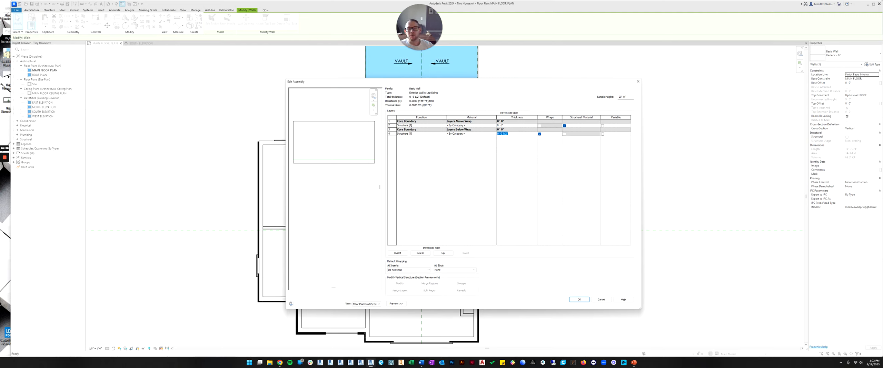
{"action": "key", "text": "BackSpace"}
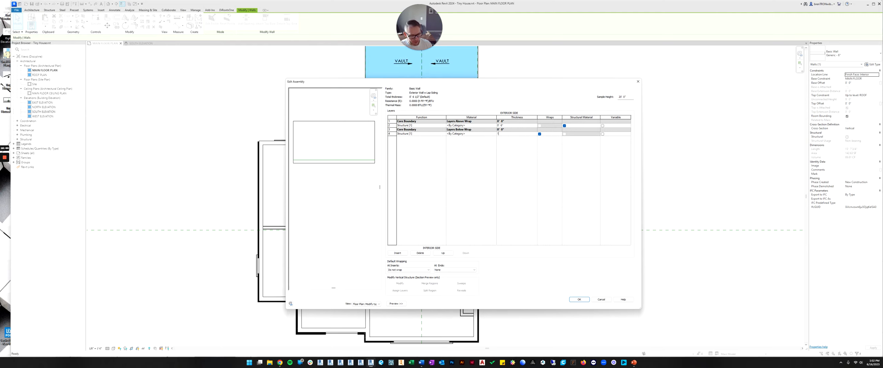
{"action": "type", "text": "1"}
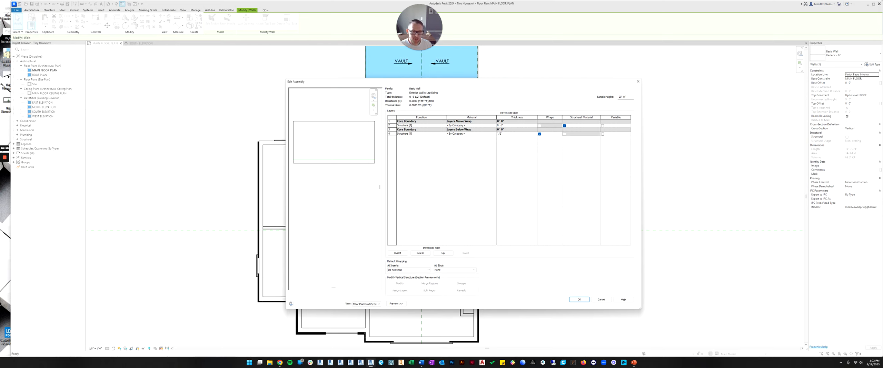
{"action": "key", "text": "Tab"}
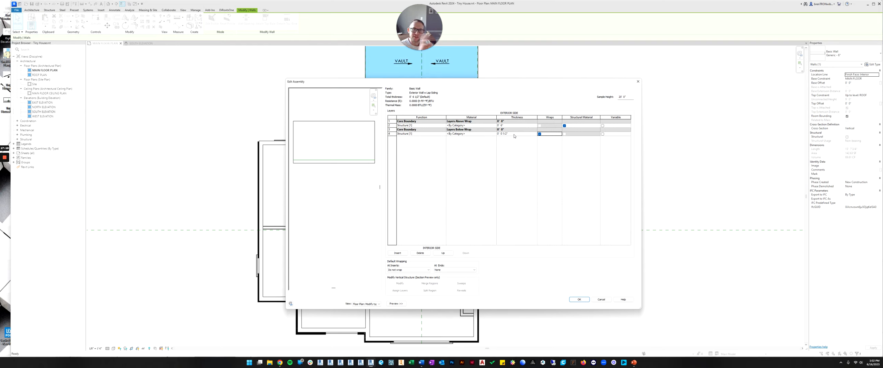
Step: Assign the Gypsum Wall Board material to the layer on the interior side of the core
{"action": "left_click", "coordinate": [514, 125]}
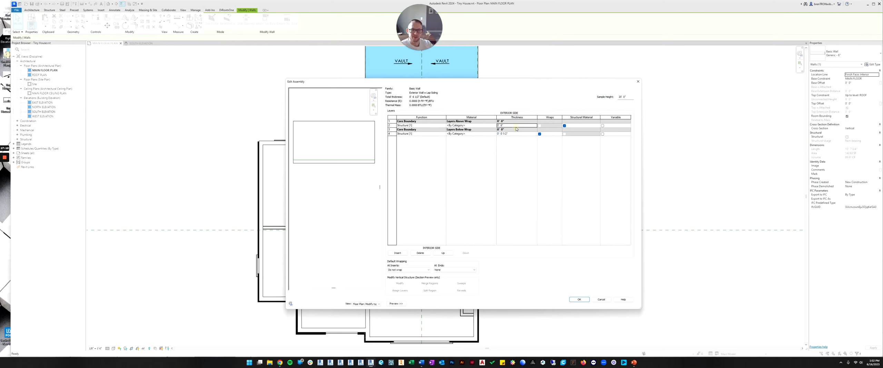
{"action": "left_click", "coordinate": [517, 133]}
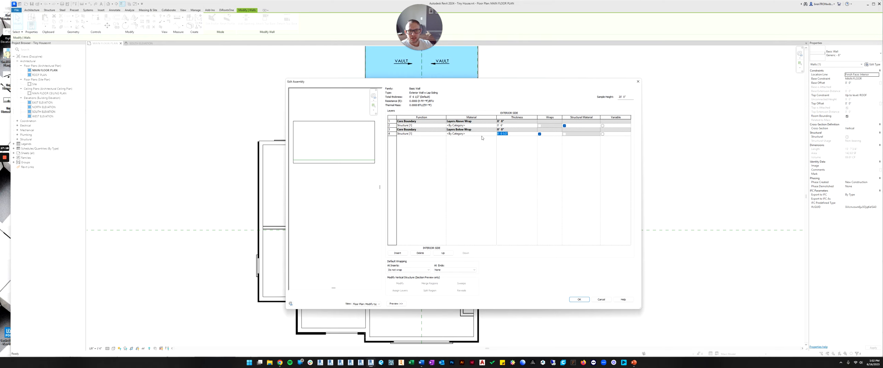
{"action": "left_click", "coordinate": [480, 134]}
{"action": "left_click", "coordinate": [495, 134]}
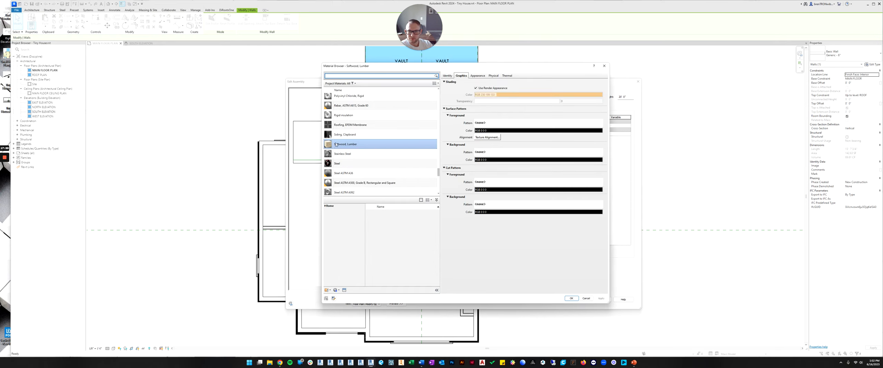
{"action": "left_click", "coordinate": [350, 77]}
{"action": "left_click", "coordinate": [351, 76]}
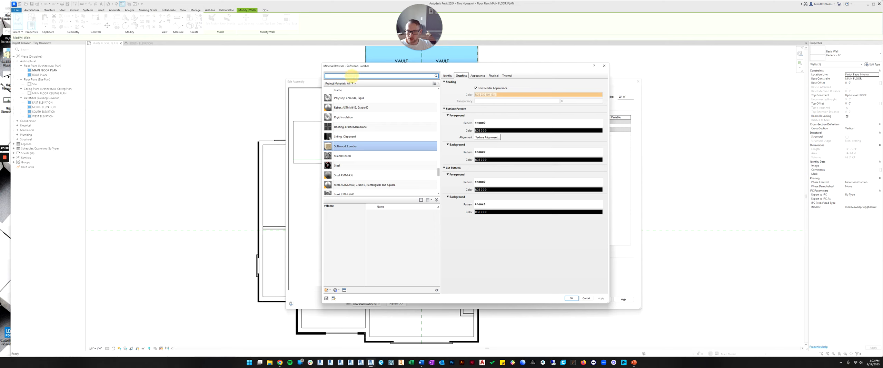
{"action": "type", "text": "gyp"}
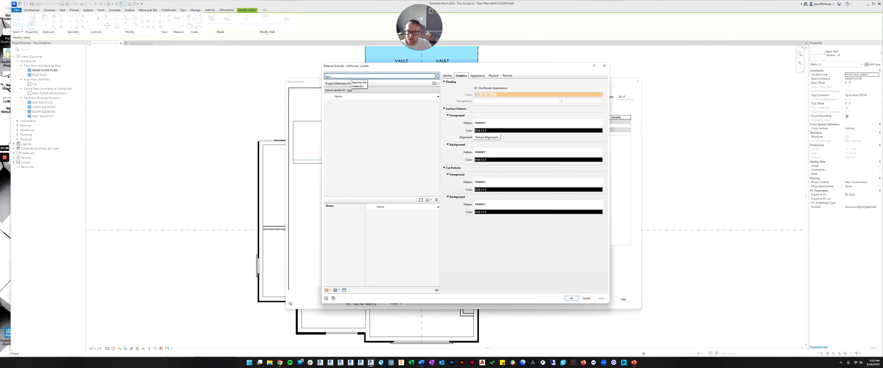
{"action": "left_click", "coordinate": [345, 104]}
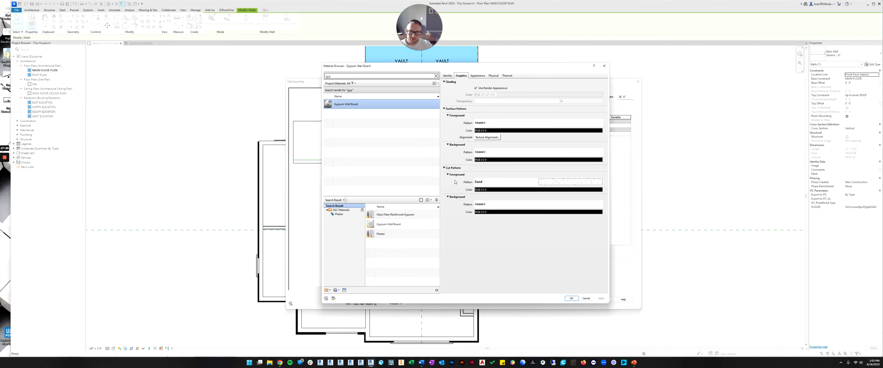
{"action": "left_click", "coordinate": [571, 298]}
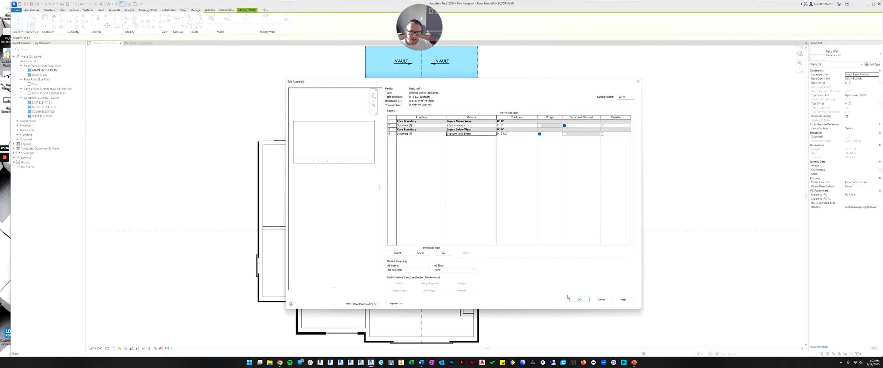
Step: Assign the Softwood, Lumber material to the structural core layer
{"action": "left_click", "coordinate": [482, 126]}
{"action": "left_click", "coordinate": [494, 125]}
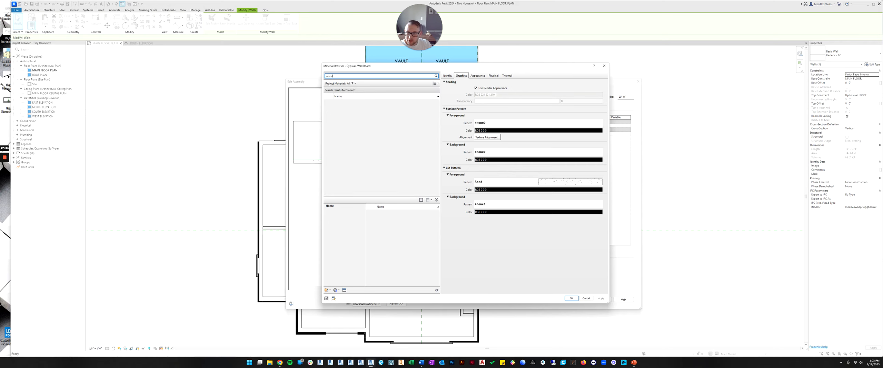
{"action": "left_click", "coordinate": [350, 170]}
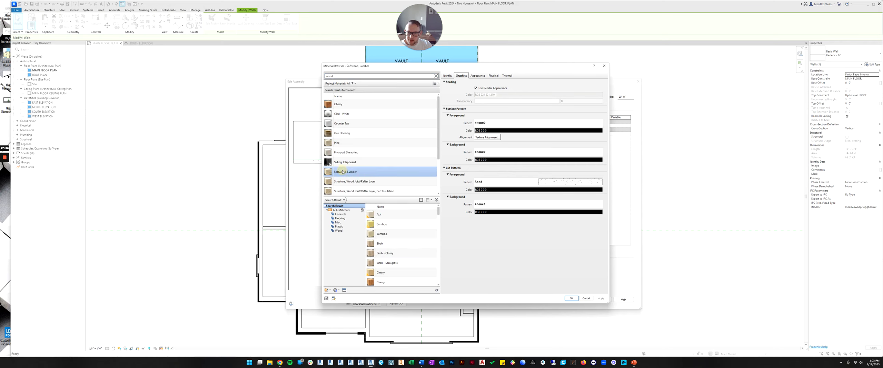
{"action": "left_click", "coordinate": [571, 298]}
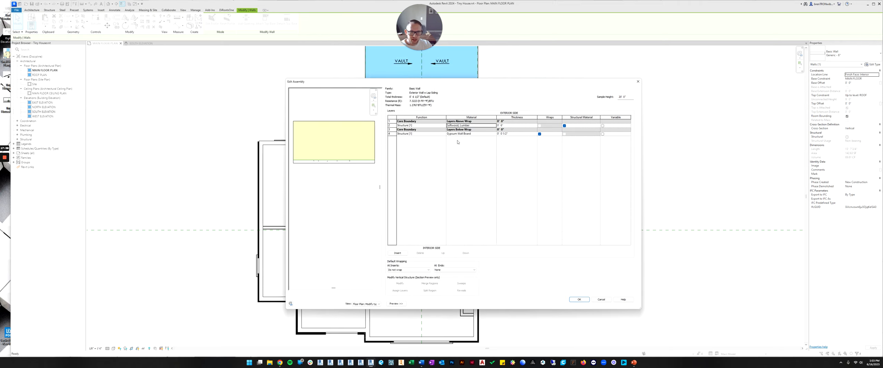
Step: Set the function of the gypsum wall board layer to Finish 1 [4]
{"action": "left_click", "coordinate": [415, 133]}
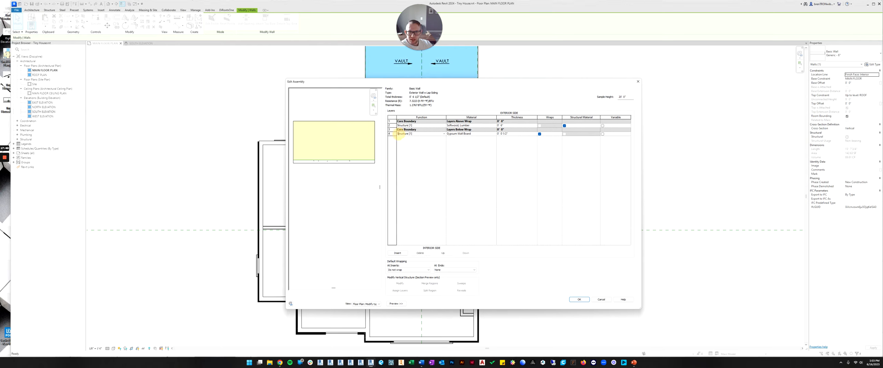
{"action": "left_click", "coordinate": [444, 134]}
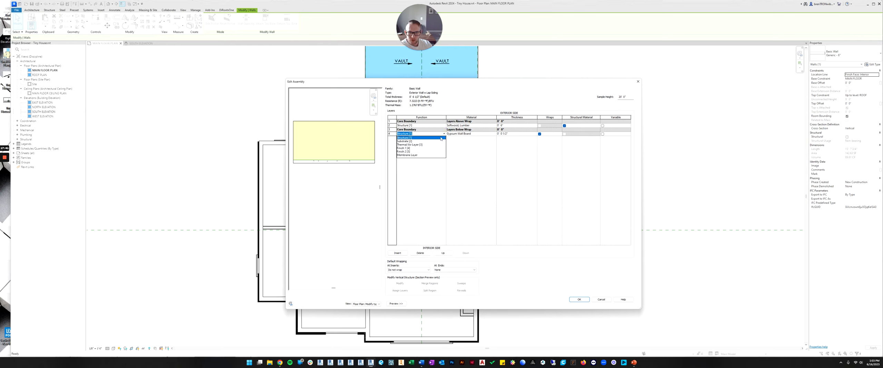
{"action": "left_click", "coordinate": [408, 150]}
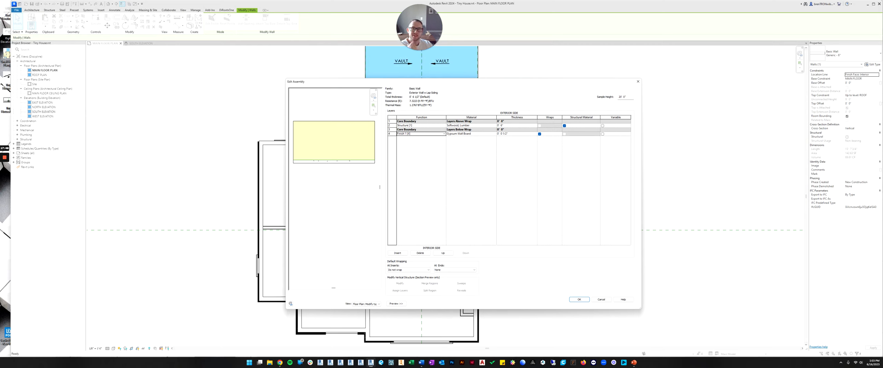
Step: Insert another layer in the wall assembly and move it above the exterior core boundary
{"action": "left_click", "coordinate": [401, 253]}
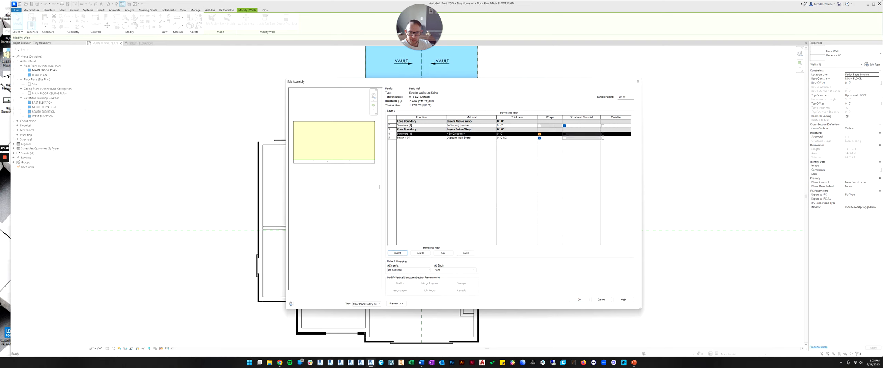
{"action": "left_click", "coordinate": [442, 253]}
{"action": "left_click", "coordinate": [442, 253]}
{"action": "left_click", "coordinate": [443, 253]}
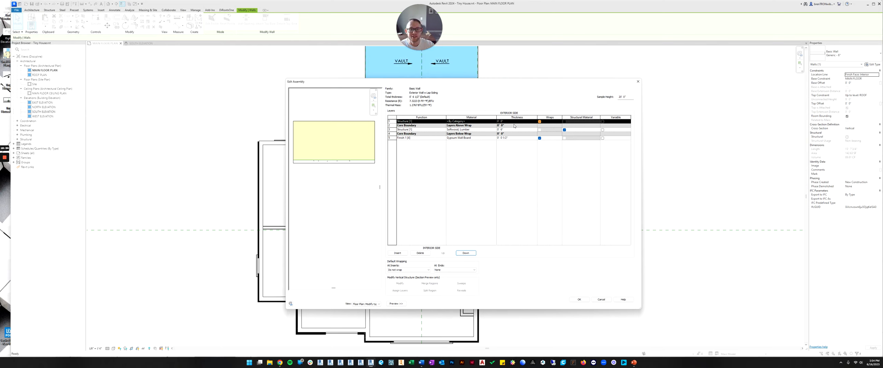
Step: Set the new exterior layer's thickness to 1/2" and its function to Substrate [2]
{"action": "left_click", "coordinate": [515, 121]}
{"action": "type", "text": "0"}
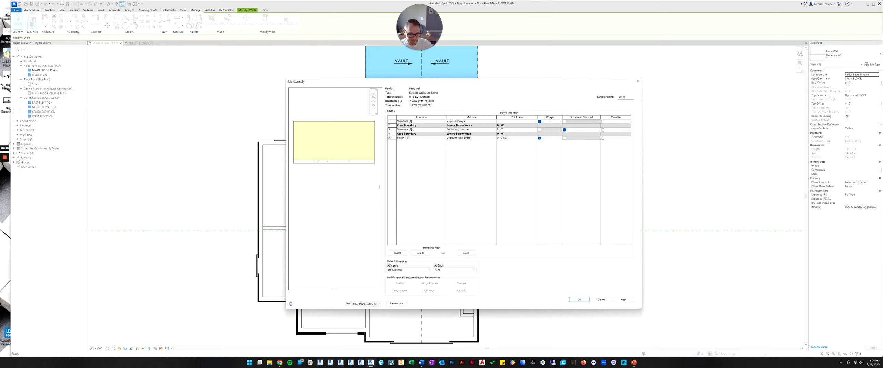
{"action": "type", "text": " .5"}
{"action": "key", "text": "Tab"}
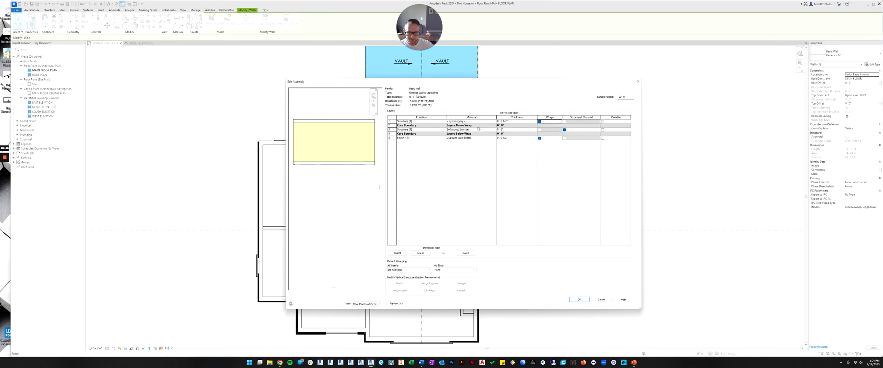
{"action": "left_click", "coordinate": [423, 121]}
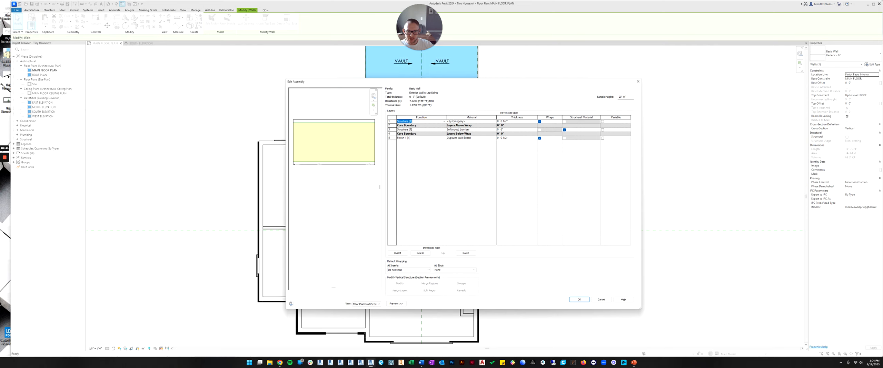
{"action": "left_click", "coordinate": [445, 122]}
{"action": "left_click", "coordinate": [406, 129]}
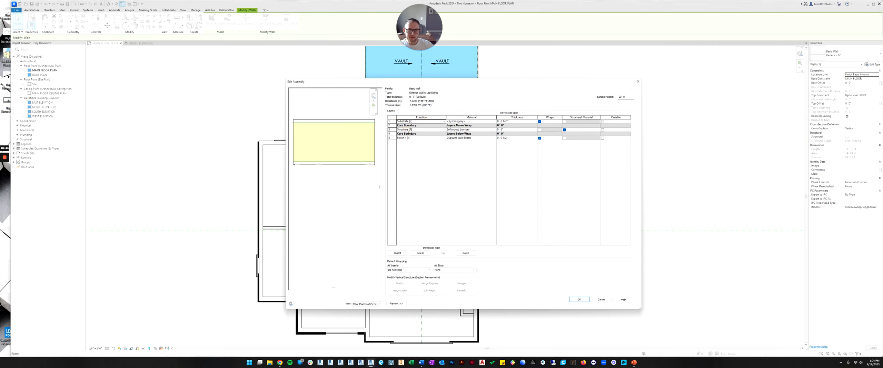
Step: Search the materials for sheathing and assign Plywood, Sheathing to the substrate layer
{"action": "left_click", "coordinate": [493, 122]}
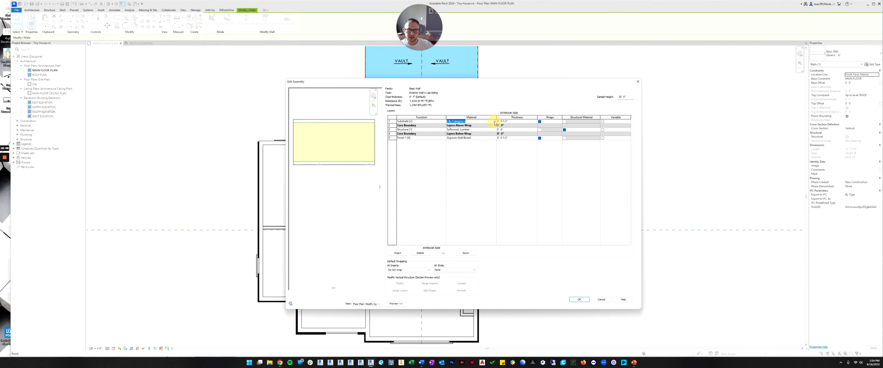
{"action": "left_click", "coordinate": [494, 122]}
{"action": "type", "text": "s"}
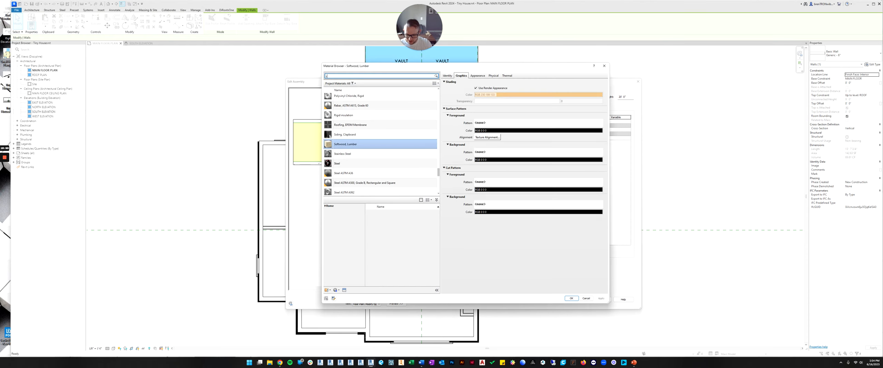
{"action": "type", "text": "heathe"}
{"action": "key", "text": "BackSpace"}
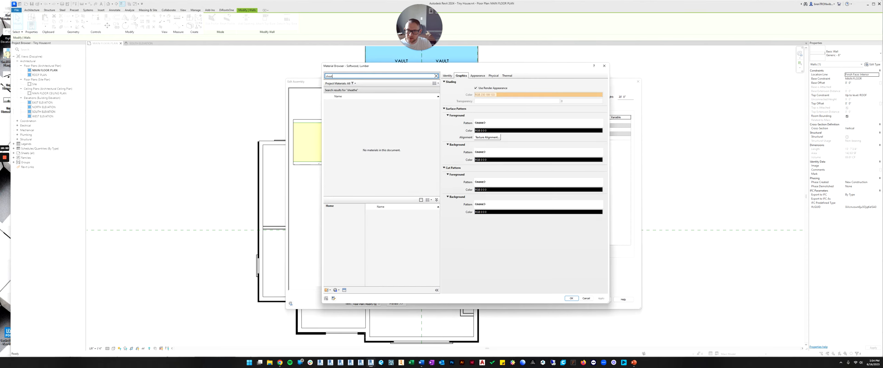
{"action": "type", "text": "h"}
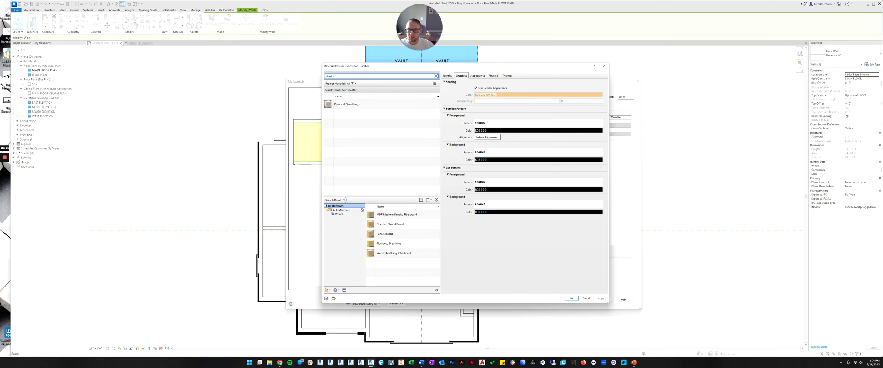
{"action": "left_click", "coordinate": [346, 104]}
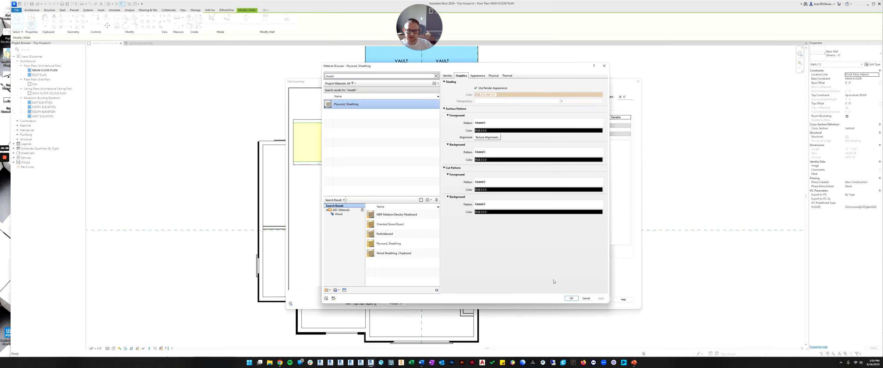
{"action": "left_click", "coordinate": [571, 298]}
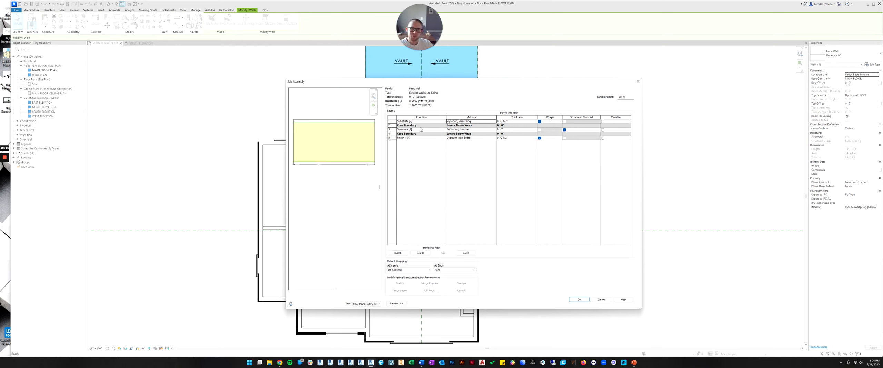
Step: Insert a layer outside the plywood sheathing with the function Finish 2 [5] and a thickness of 1/2"
{"action": "left_click", "coordinate": [397, 253]}
{"action": "left_click", "coordinate": [433, 121]}
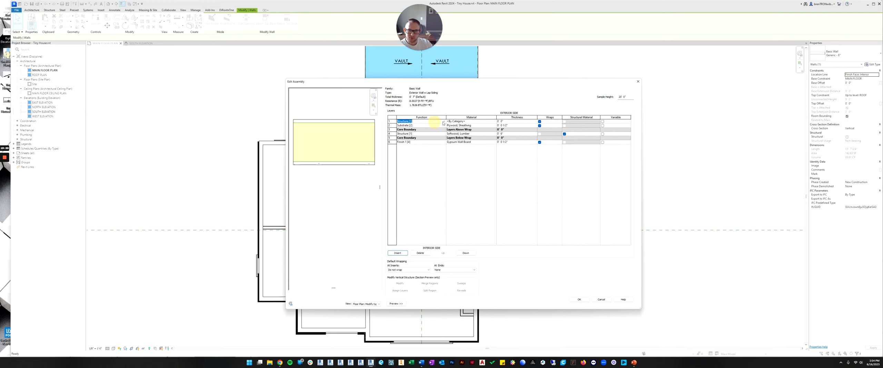
{"action": "left_click", "coordinate": [432, 121]}
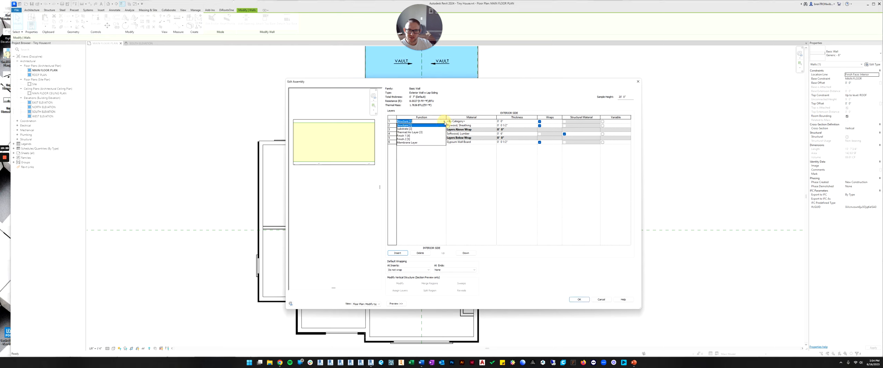
{"action": "left_click", "coordinate": [406, 139]}
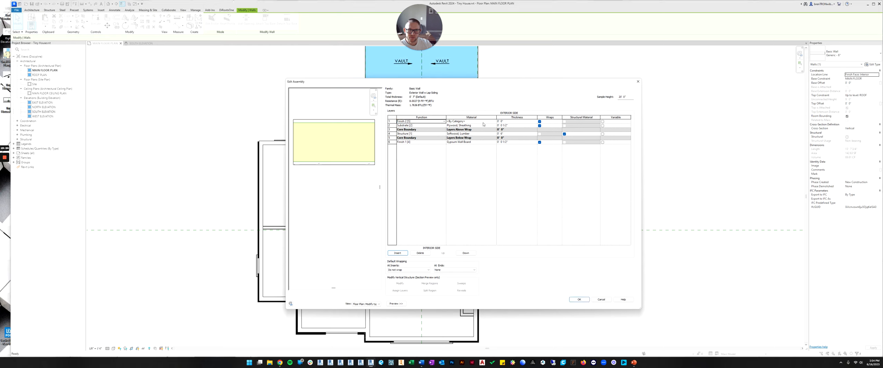
{"action": "left_click", "coordinate": [512, 121]}
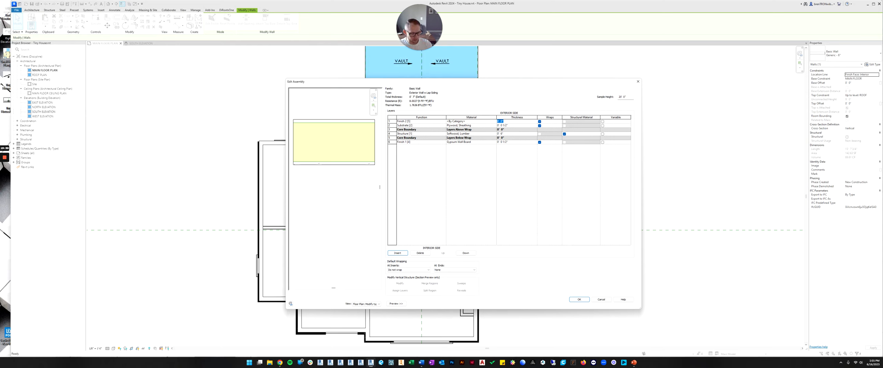
{"action": "key", "text": "BackSpace"}
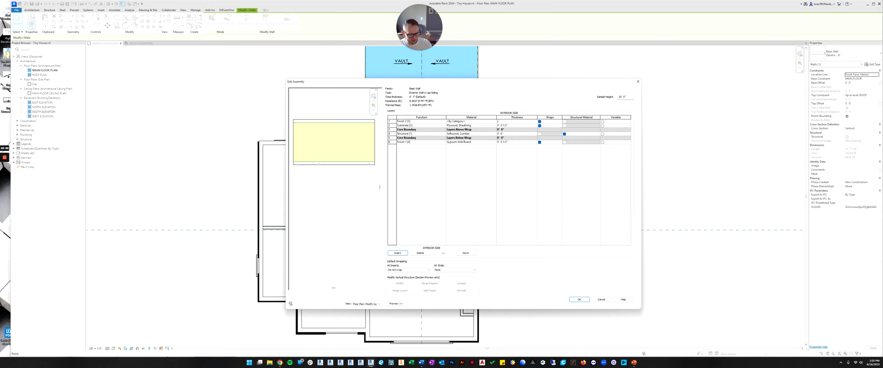
{"action": "type", "text": ".5"}
{"action": "key", "text": "Tab"}
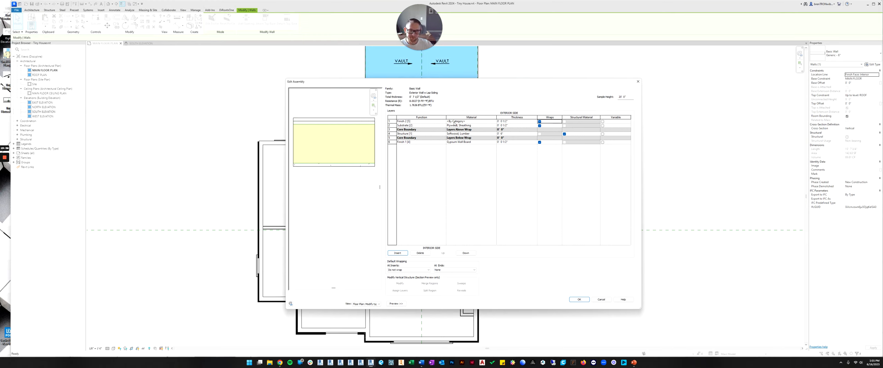
Step: Search the materials for siding and assign Siding, Clapboard to the outermost finish layer
{"action": "left_click", "coordinate": [479, 122]}
{"action": "left_click", "coordinate": [495, 121]}
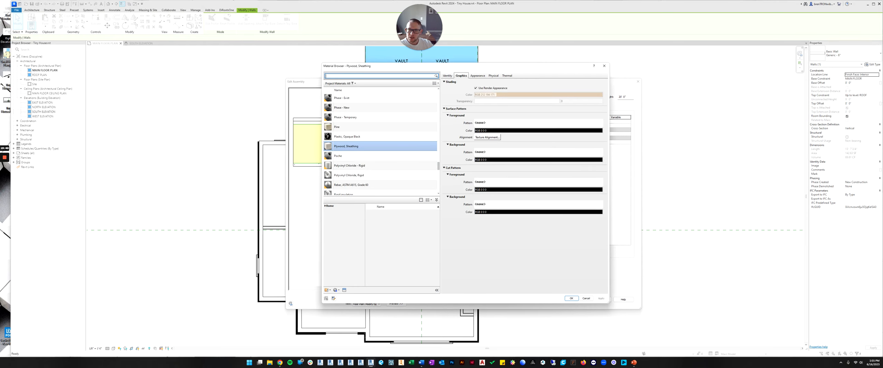
{"action": "type", "text": "siding"}
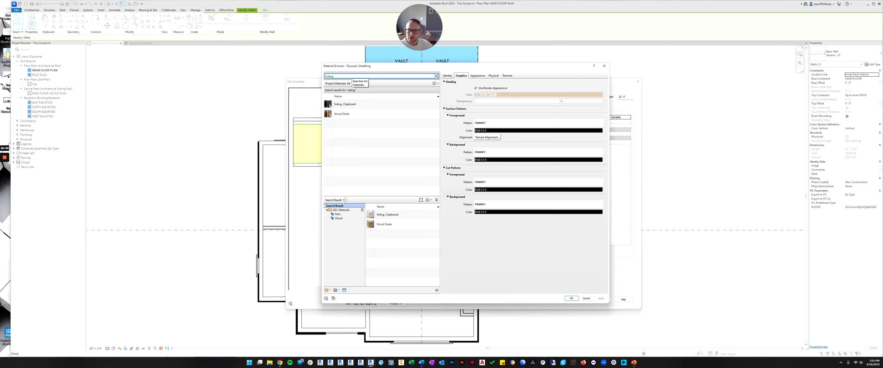
{"action": "left_click", "coordinate": [340, 105]}
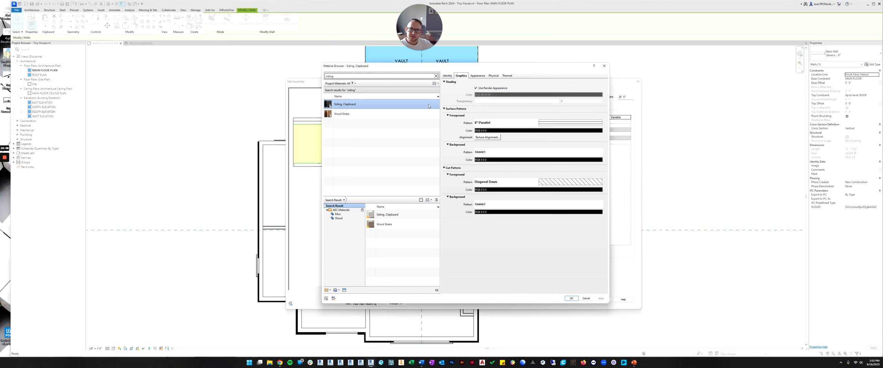
{"action": "left_click", "coordinate": [571, 298]}
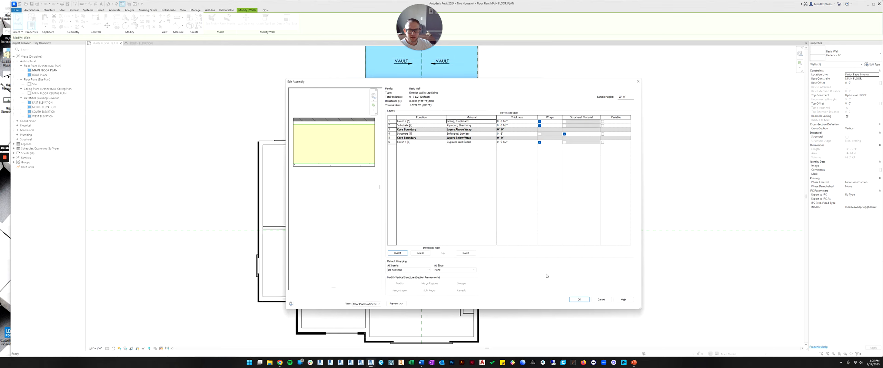
Step: Accept the layer structure and type properties of Exterior Wall w Lap Siding and check the northeast wall in the plan
{"action": "left_click", "coordinate": [580, 299]}
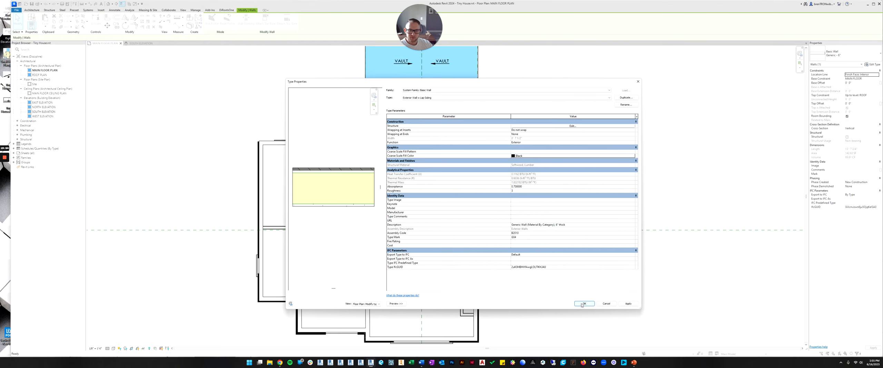
{"action": "left_click", "coordinate": [584, 303]}
{"action": "left_click", "coordinate": [620, 152]}
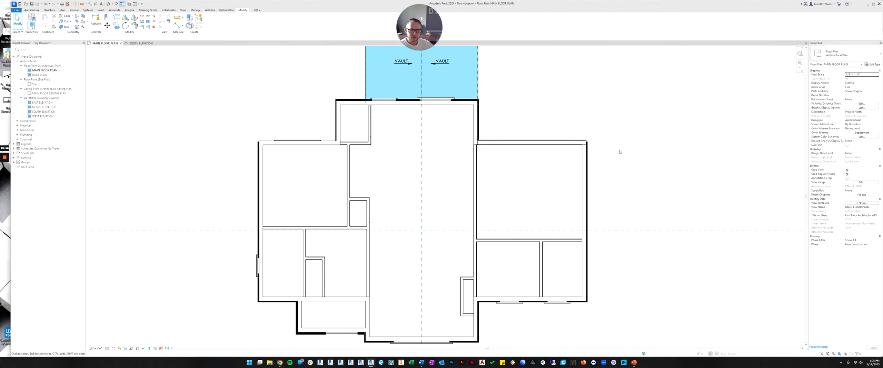
{"action": "left_click", "coordinate": [525, 142]}
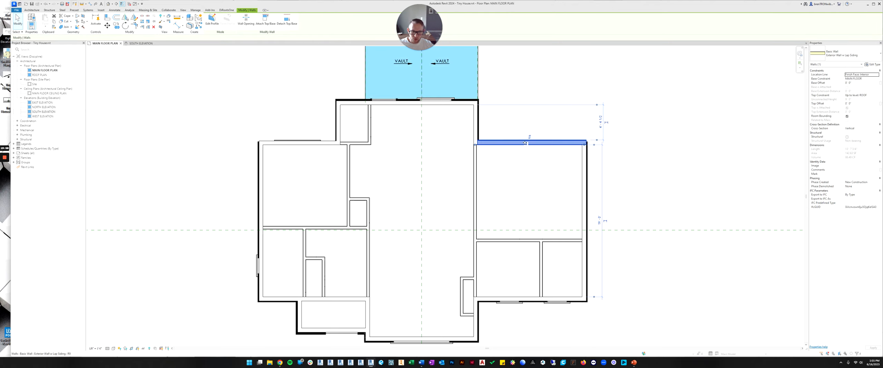
{"action": "key", "text": "Escape"}
Step: Open the default 3D view and examine the wall with the new lap siding type from several sides
{"action": "key", "text": "3"}
{"action": "key", "text": "d"}
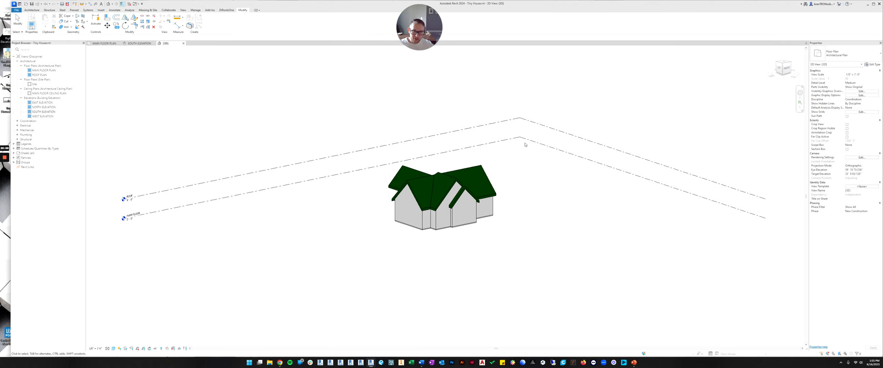
{"action": "middle_click_drag", "start_coordinate": [491, 229], "coordinate": [193, 235], "text": "shift"}
{"action": "scroll", "coordinate": [428, 228], "scroll_direction": "up", "scroll_amount": 2}
{"action": "middle_click_drag", "start_coordinate": [427, 228], "coordinate": [493, 218]}
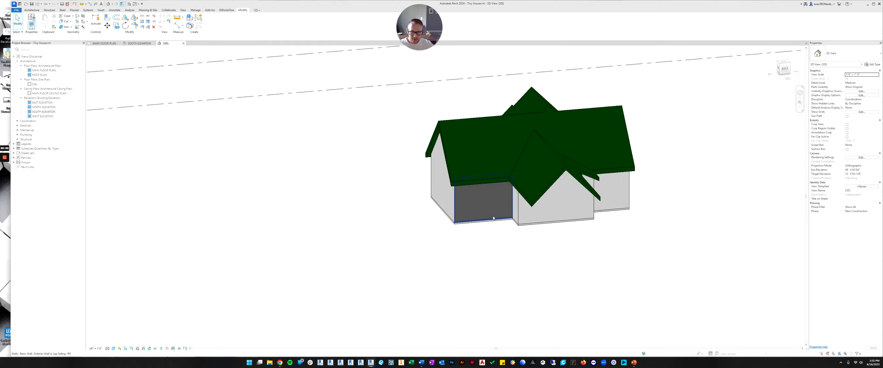
{"action": "scroll", "coordinate": [494, 218], "scroll_direction": "up", "scroll_amount": 5}
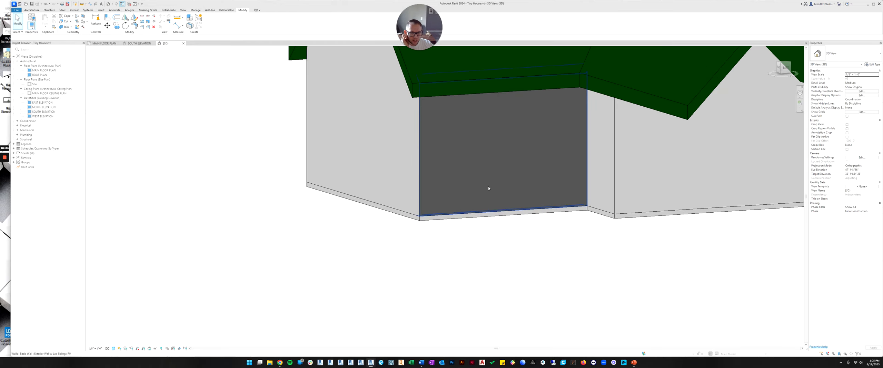
{"action": "scroll", "coordinate": [526, 165], "scroll_direction": "down", "scroll_amount": 5}
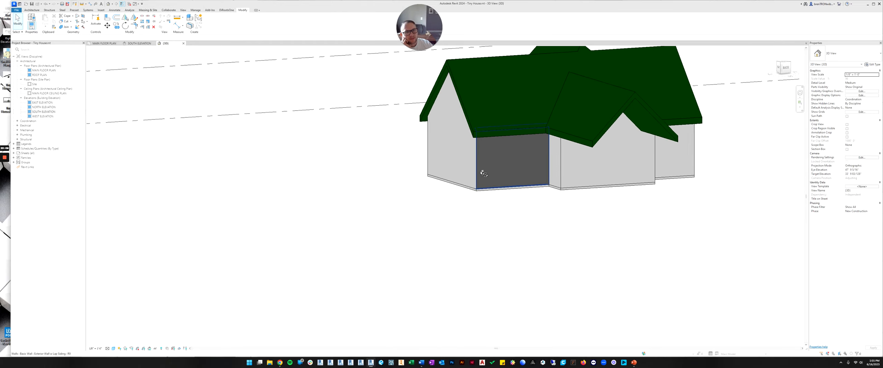
{"action": "middle_click_drag", "start_coordinate": [481, 171], "coordinate": [374, 159], "text": "shift"}
{"action": "scroll", "coordinate": [652, 168], "scroll_direction": "down", "scroll_amount": 2}
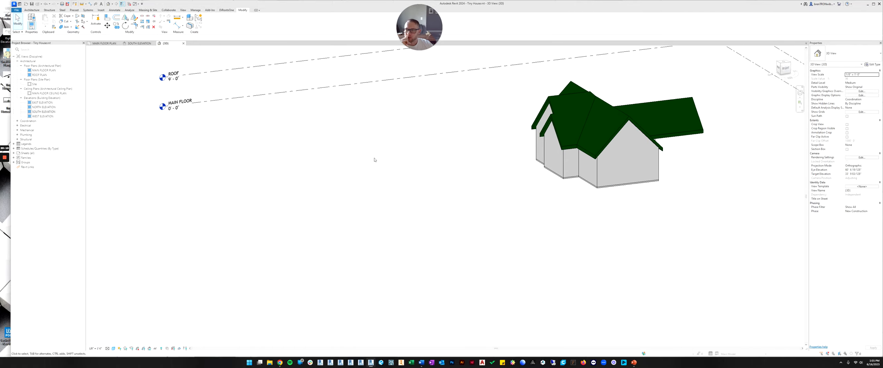
Step: Open the SOUTH ELEVATION view and examine the siding shown in the front elevation image
{"action": "double_click", "coordinate": [43, 112]}
{"action": "scroll", "coordinate": [583, 250], "scroll_direction": "up", "scroll_amount": 2}
{"action": "middle_click_drag", "start_coordinate": [713, 198], "coordinate": [608, 195]}
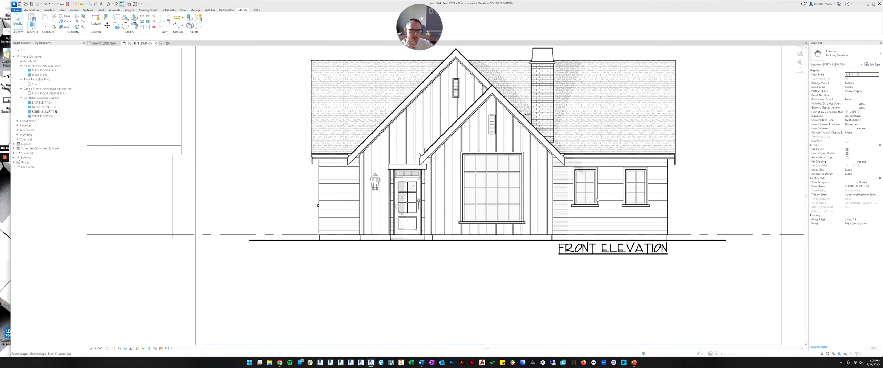
{"action": "scroll", "coordinate": [608, 194], "scroll_direction": "down", "scroll_amount": 2}
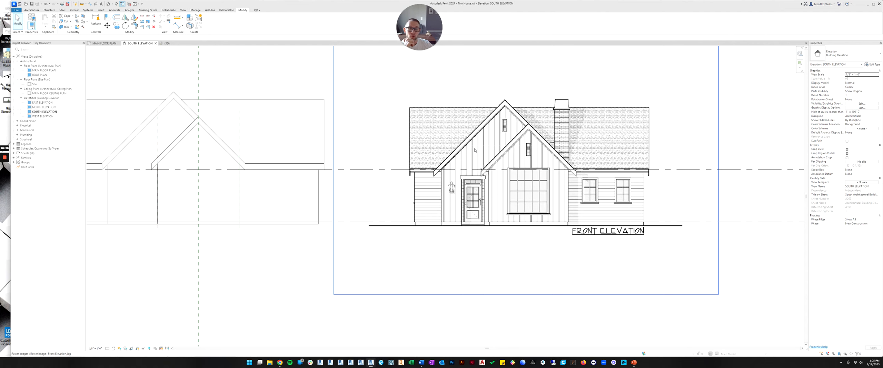
{"action": "scroll", "coordinate": [528, 196], "scroll_direction": "up", "scroll_amount": 3}
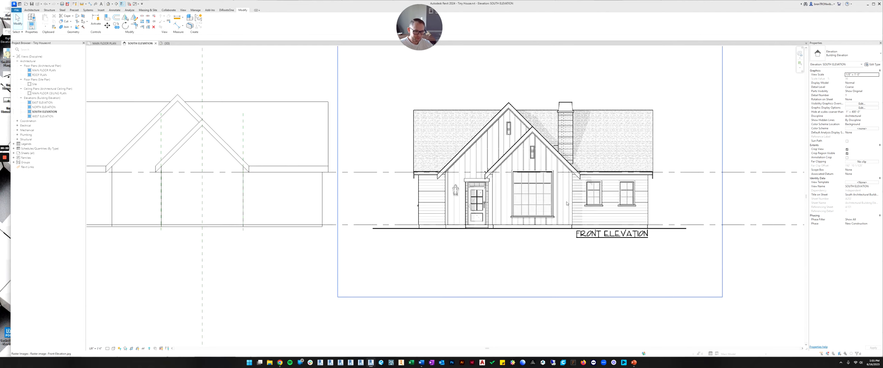
{"action": "scroll", "coordinate": [548, 187], "scroll_direction": "down", "scroll_amount": 3}
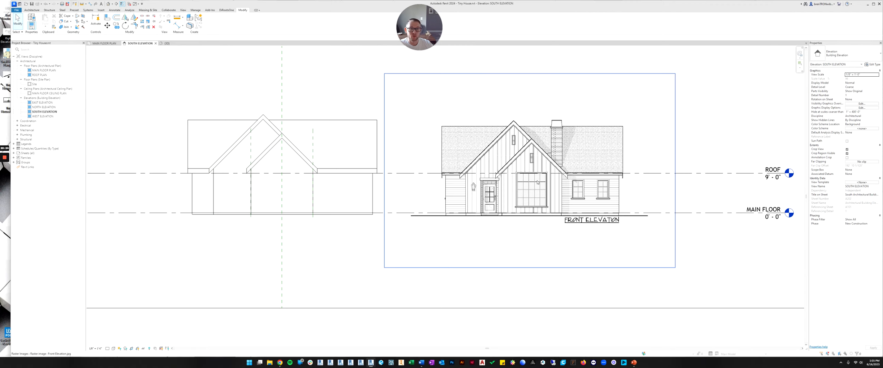
{"action": "scroll", "coordinate": [509, 184], "scroll_direction": "up", "scroll_amount": 2}
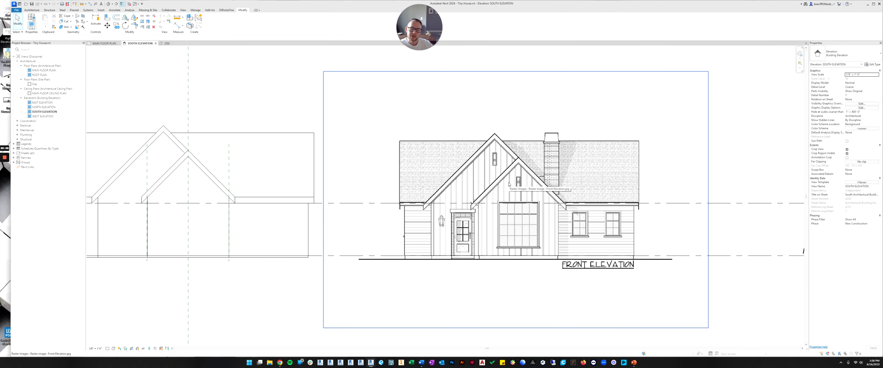
Step: In the MAIN FLOOR PLAN, match the type of the northeast lap siding wall onto the exterior walls along the north side
{"action": "left_click", "coordinate": [104, 44]}
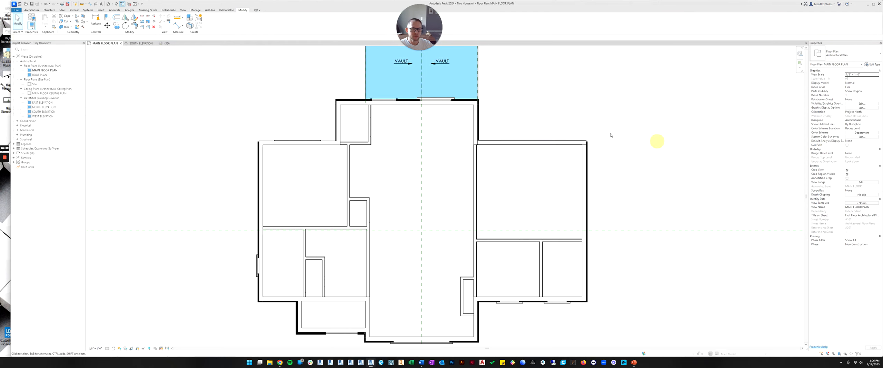
{"action": "scroll", "coordinate": [367, 215], "scroll_direction": "down", "scroll_amount": 1}
{"action": "scroll", "coordinate": [368, 215], "scroll_direction": "down", "scroll_amount": 1}
{"action": "middle_click_drag", "start_coordinate": [367, 215], "coordinate": [418, 196]}
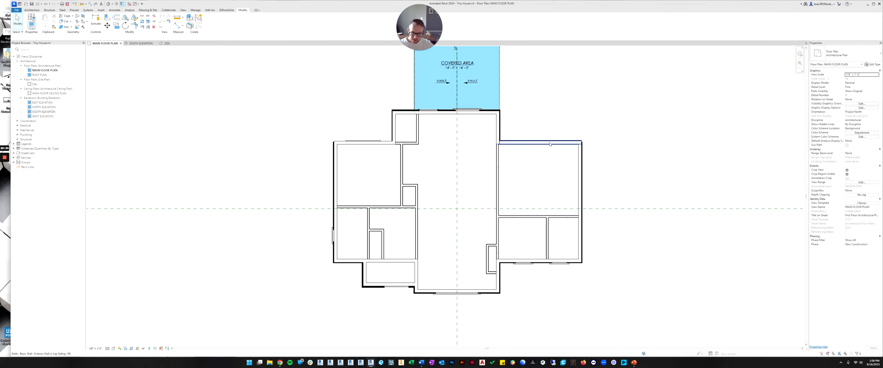
{"action": "left_click", "coordinate": [54, 28]}
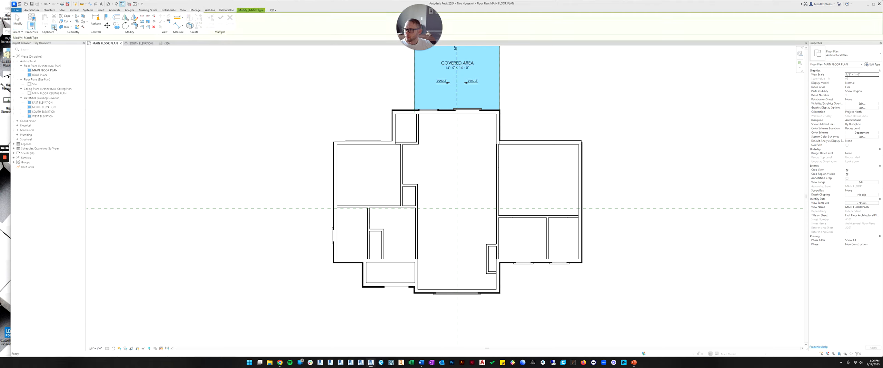
{"action": "left_click", "coordinate": [546, 145]}
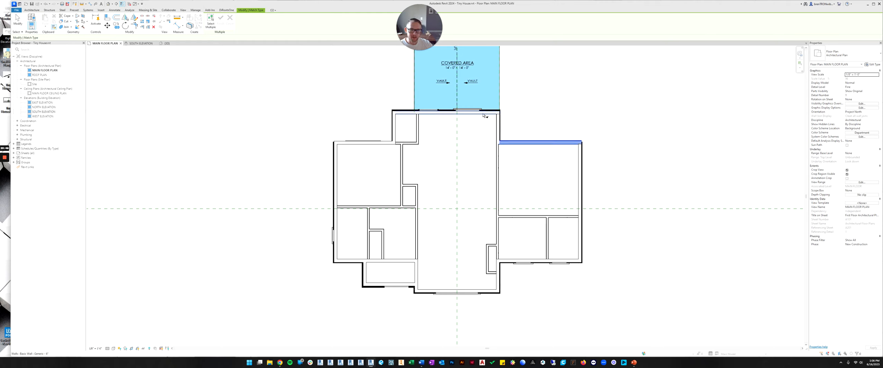
{"action": "left_click", "coordinate": [394, 124]}
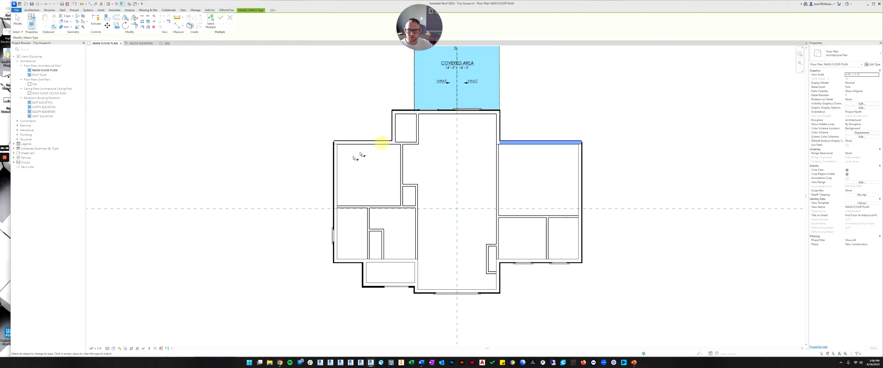
{"action": "left_click", "coordinate": [381, 142]}
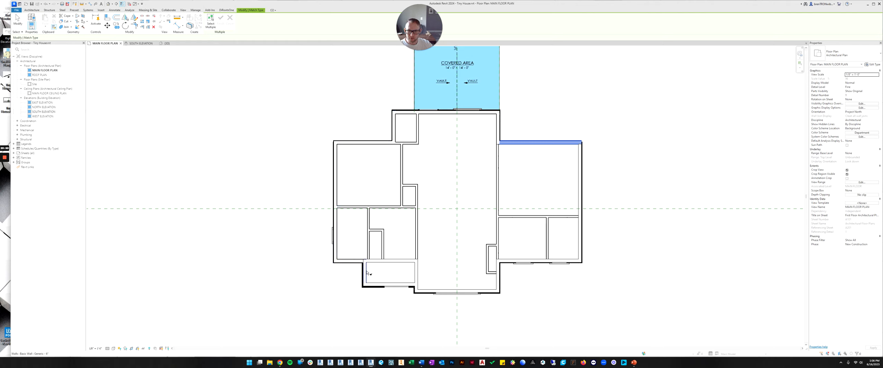
Step: Match the lap siding wall type onto the exterior walls along the south and east sides and end the command
{"action": "left_click", "coordinate": [392, 283]}
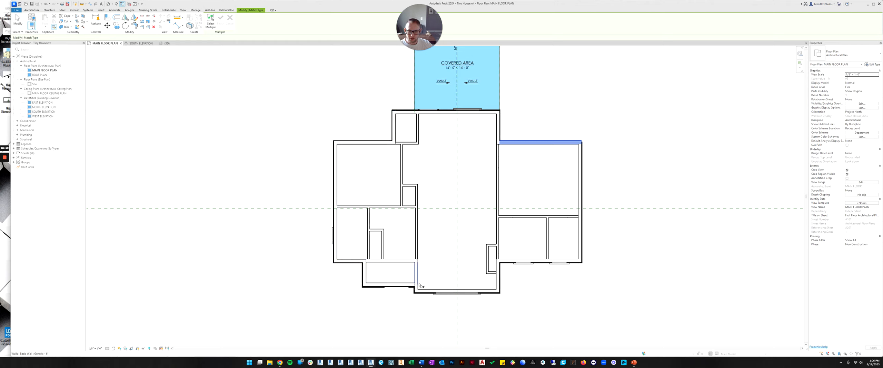
{"action": "left_click", "coordinate": [406, 262]}
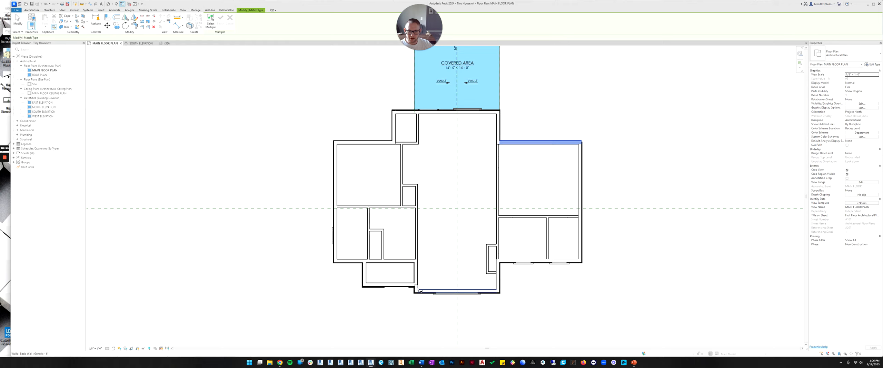
{"action": "left_click", "coordinate": [429, 291]}
{"action": "left_click", "coordinate": [496, 282]}
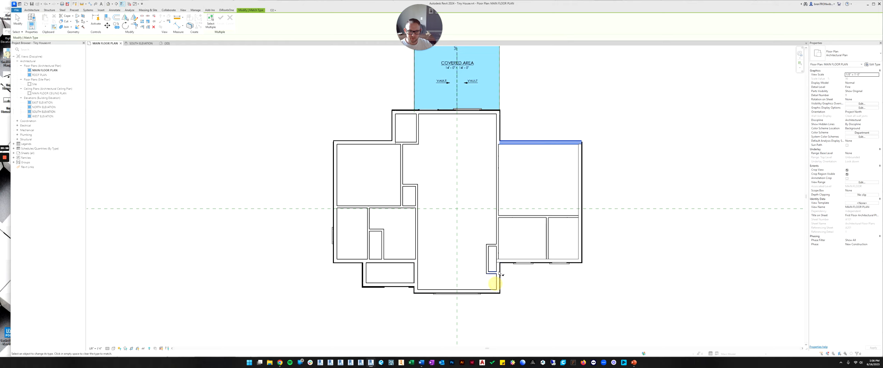
{"action": "left_click", "coordinate": [506, 261]}
{"action": "left_click", "coordinate": [580, 247]}
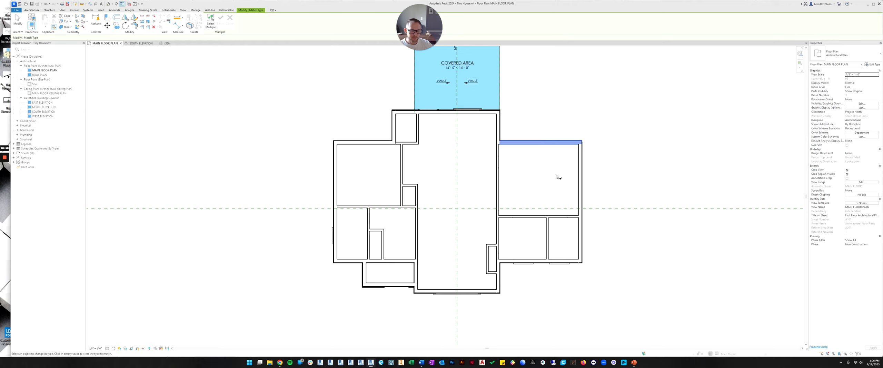
{"action": "middle_click_drag", "start_coordinate": [562, 161], "coordinate": [588, 151]}
{"action": "key", "text": "Escape"}
{"action": "key", "text": "Escape"}
{"action": "left_click", "coordinate": [560, 117]}
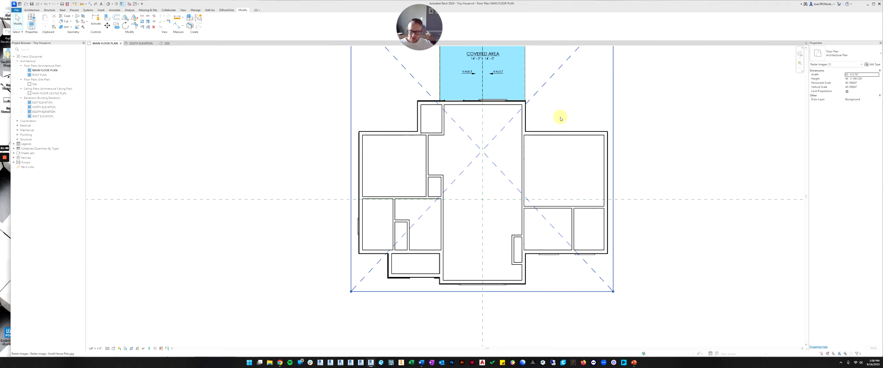
Step: Examine the clapboard pattern on the exterior walls around the house in the 3D view
{"action": "key", "text": "ctrl+Tab"}
{"action": "middle_click_drag", "start_coordinate": [550, 140], "coordinate": [552, 188], "text": "shift"}
{"action": "scroll", "coordinate": [556, 186], "scroll_direction": "up", "scroll_amount": 3}
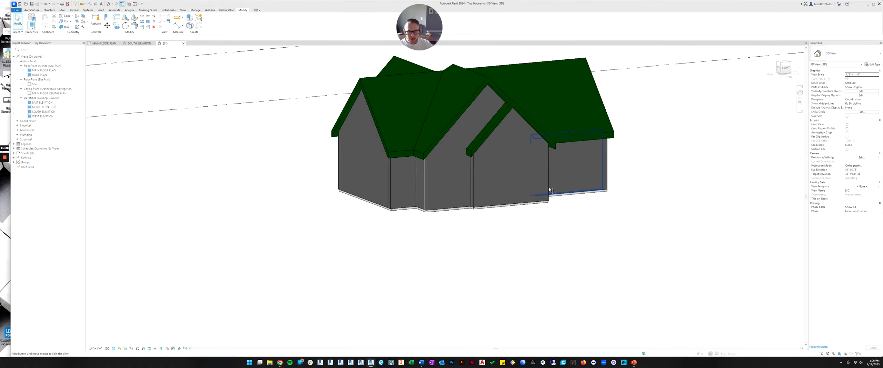
{"action": "scroll", "coordinate": [481, 182], "scroll_direction": "up", "scroll_amount": 3}
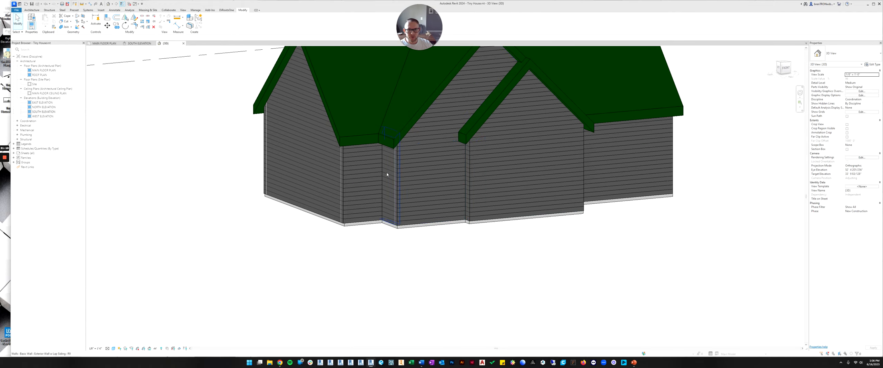
{"action": "scroll", "coordinate": [557, 177], "scroll_direction": "down", "scroll_amount": 4}
{"action": "middle_click_drag", "start_coordinate": [557, 176], "coordinate": [475, 165], "text": "shift"}
{"action": "scroll", "coordinate": [536, 172], "scroll_direction": "up", "scroll_amount": 3}
{"action": "scroll", "coordinate": [536, 172], "scroll_direction": "up", "scroll_amount": 1}
{"action": "scroll", "coordinate": [559, 182], "scroll_direction": "down", "scroll_amount": 3}
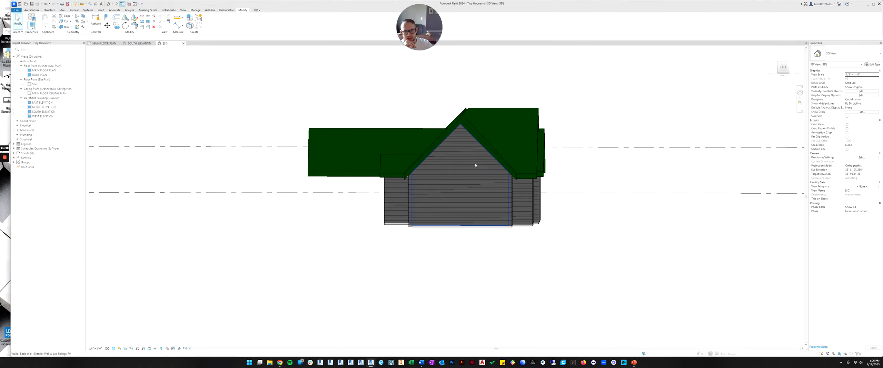
{"action": "middle_click_drag", "start_coordinate": [578, 187], "coordinate": [589, 212], "text": "shift"}
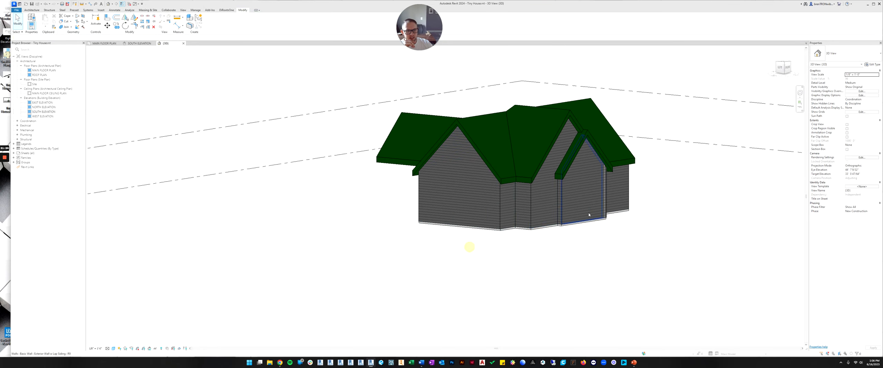
{"action": "scroll", "coordinate": [592, 181], "scroll_direction": "up", "scroll_amount": 5}
{"action": "middle_click_drag", "start_coordinate": [592, 181], "coordinate": [460, 194], "text": "shift"}
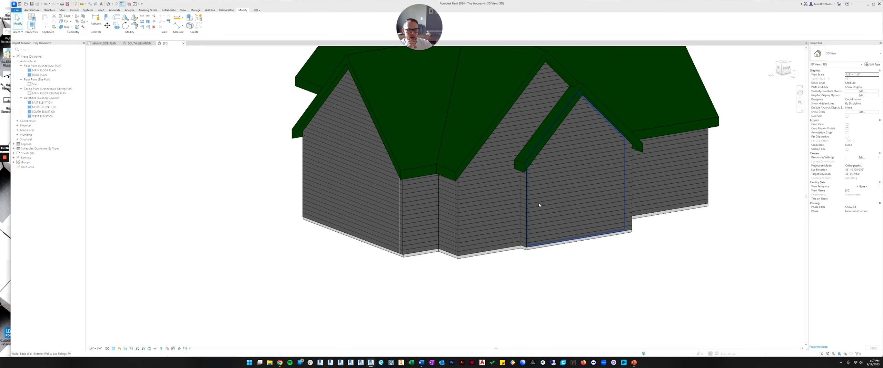
{"action": "scroll", "coordinate": [540, 205], "scroll_direction": "down", "scroll_amount": 3}
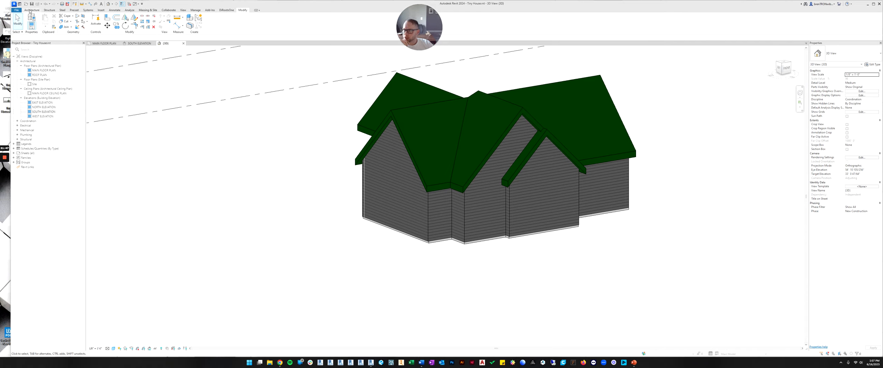
Step: Open the Material Browser and examine the list of materials available in the project
{"action": "left_click", "coordinate": [196, 10]}
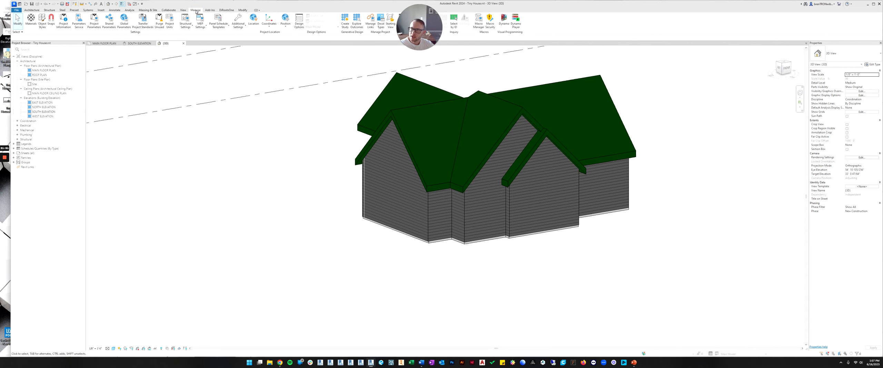
{"action": "left_click", "coordinate": [30, 19]}
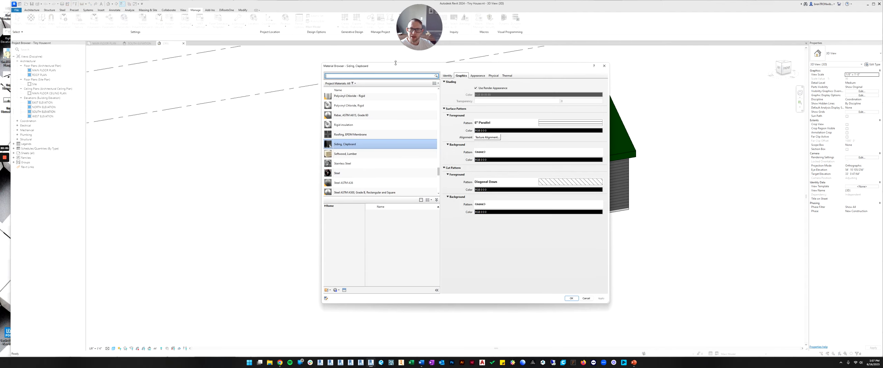
{"action": "left_click_drag", "start_coordinate": [395, 68], "coordinate": [443, 65]}
{"action": "scroll", "coordinate": [422, 125], "scroll_direction": "down", "scroll_amount": 2}
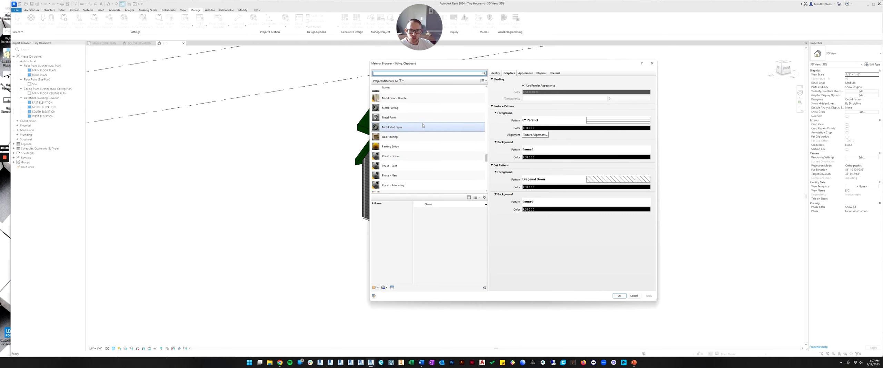
{"action": "scroll", "coordinate": [423, 125], "scroll_direction": "up", "scroll_amount": 20}
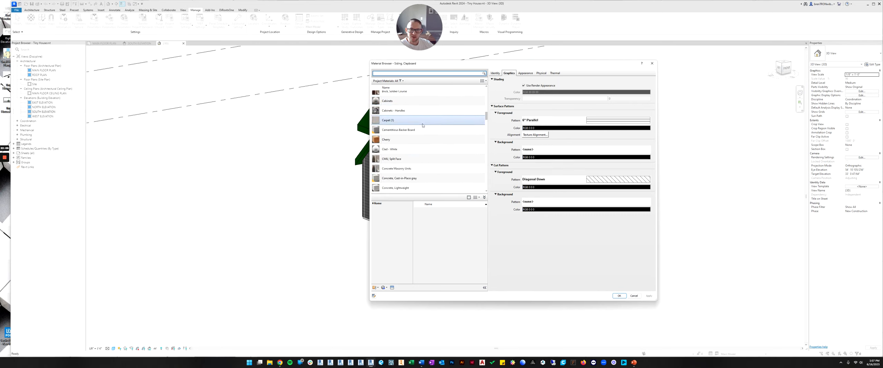
{"action": "scroll", "coordinate": [423, 126], "scroll_direction": "down", "scroll_amount": 10}
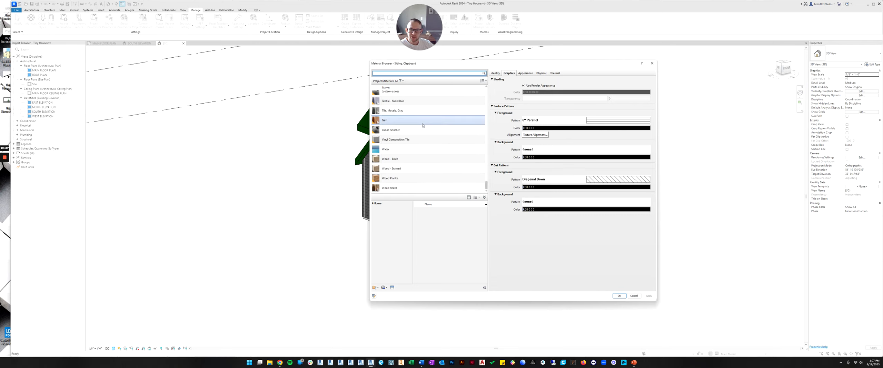
{"action": "scroll", "coordinate": [423, 126], "scroll_direction": "up", "scroll_amount": 10}
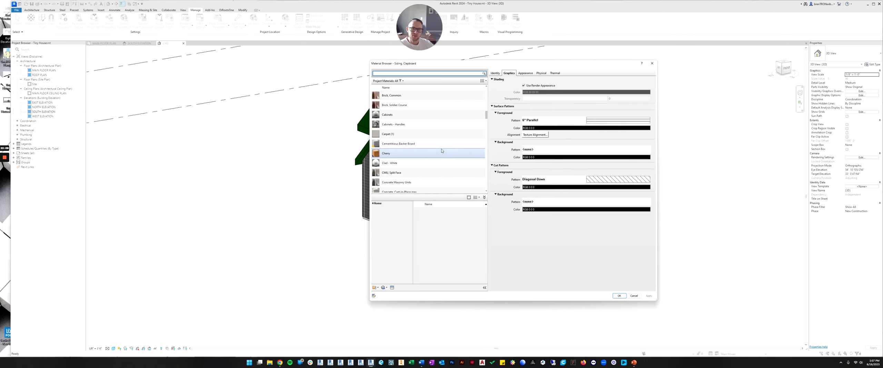
{"action": "scroll", "coordinate": [442, 150], "scroll_direction": "down", "scroll_amount": 10}
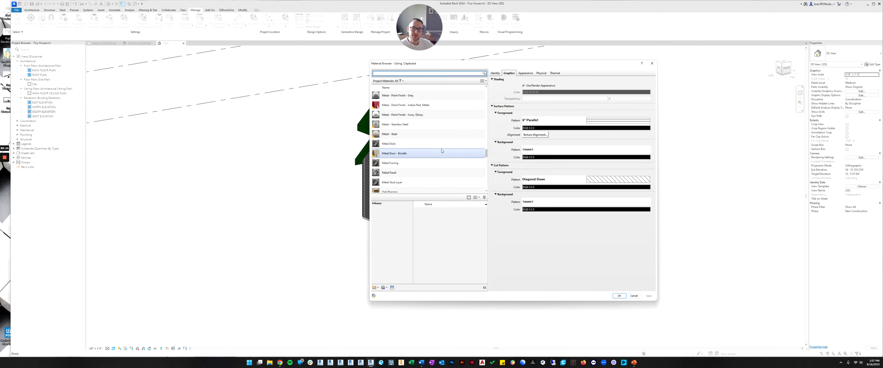
{"action": "scroll", "coordinate": [441, 151], "scroll_direction": "up", "scroll_amount": 10}
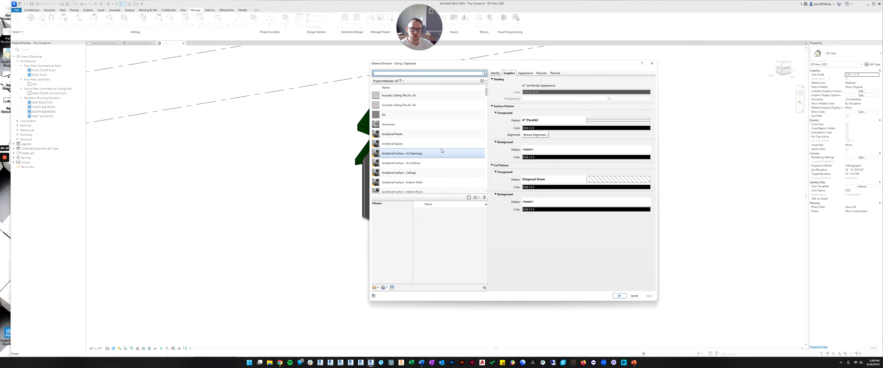
{"action": "scroll", "coordinate": [441, 151], "scroll_direction": "down", "scroll_amount": 3}
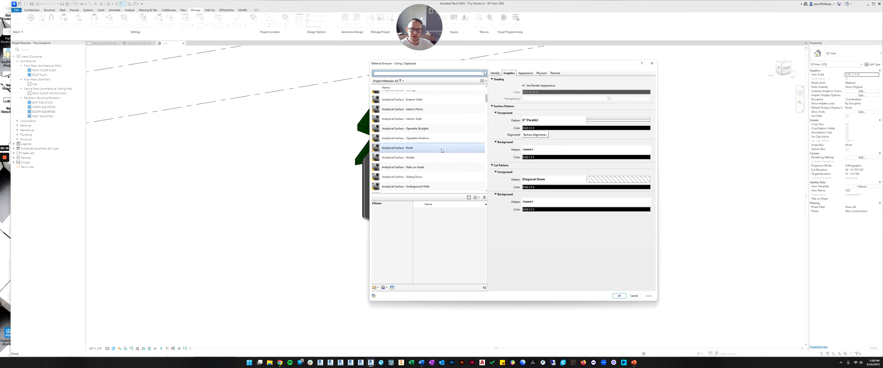
{"action": "scroll", "coordinate": [441, 151], "scroll_direction": "down", "scroll_amount": 5}
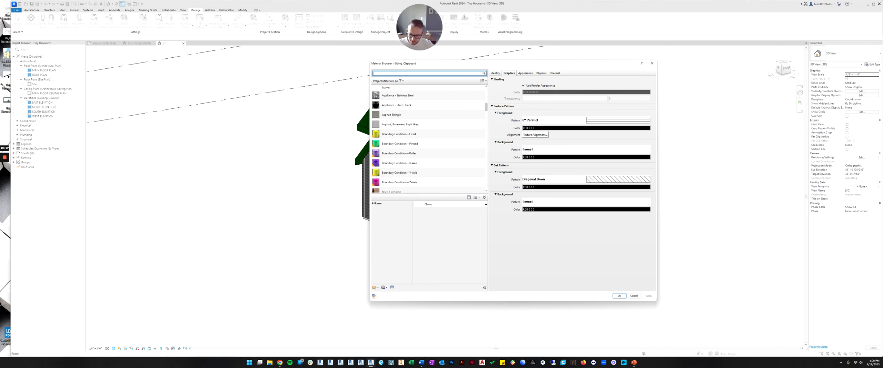
Step: Search the project materials for "siding" and select the Siding, Clapboard material
{"action": "type", "text": "siding"}
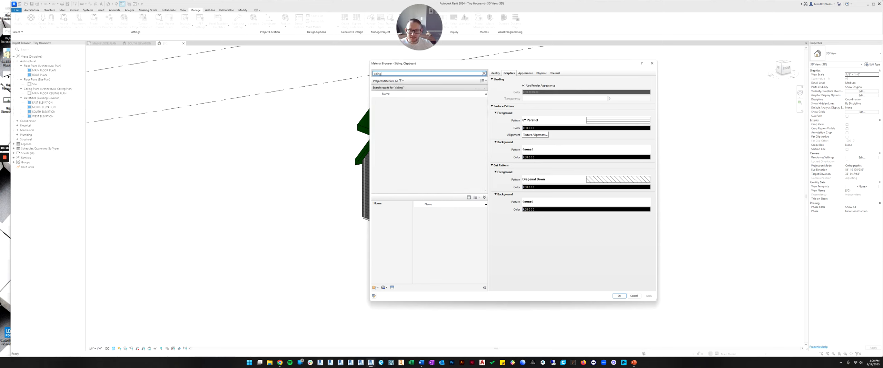
{"action": "left_click", "coordinate": [383, 103]}
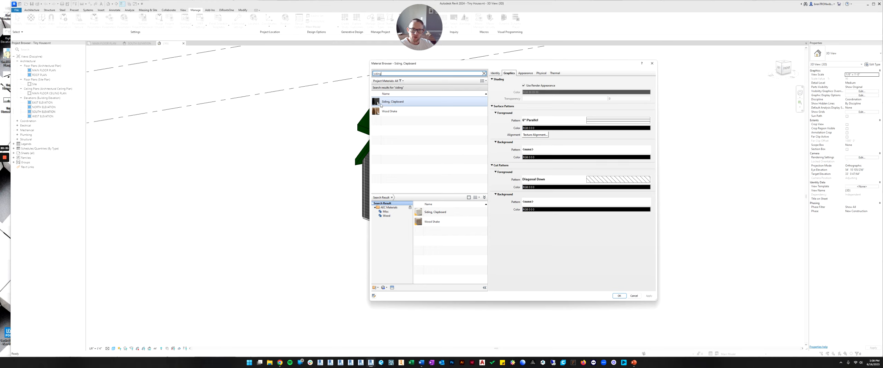
{"action": "left_click", "coordinate": [385, 103]}
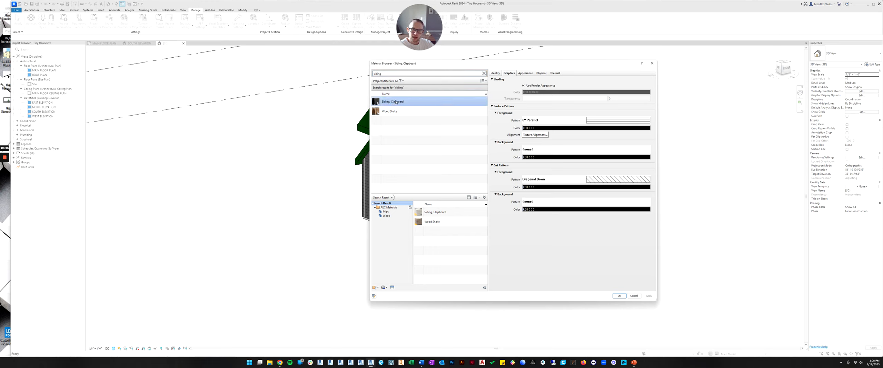
Step: Examine the identity, graphics, appearance and thermal properties of the Siding, Clapboard material
{"action": "left_click", "coordinate": [496, 73]}
{"action": "left_click", "coordinate": [509, 74]}
{"action": "left_click", "coordinate": [525, 74]}
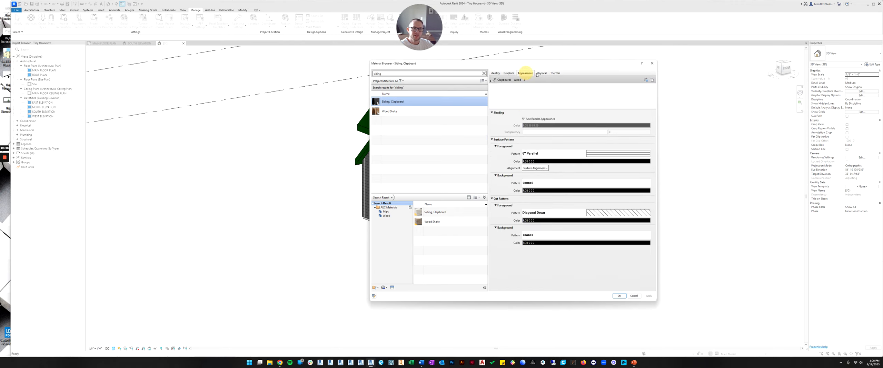
{"action": "left_click", "coordinate": [548, 73]}
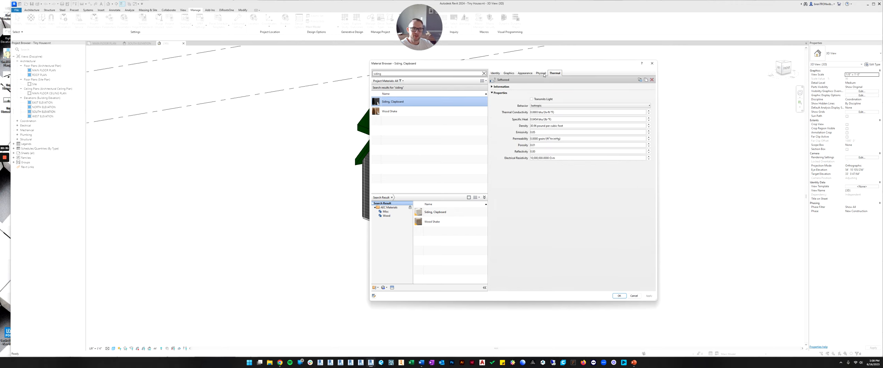
{"action": "left_click", "coordinate": [526, 74]}
{"action": "left_click", "coordinate": [509, 73]}
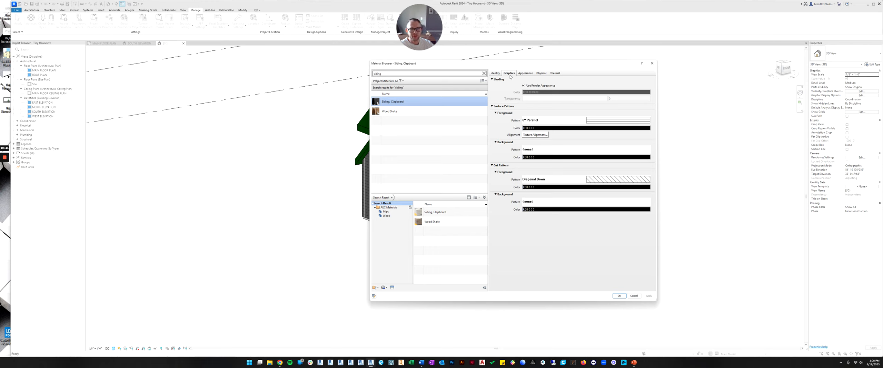
{"action": "left_click", "coordinate": [497, 73]}
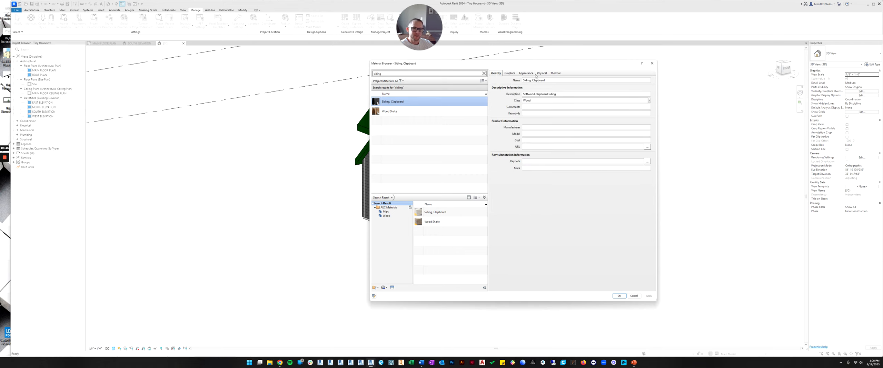
{"action": "left_click", "coordinate": [556, 73]}
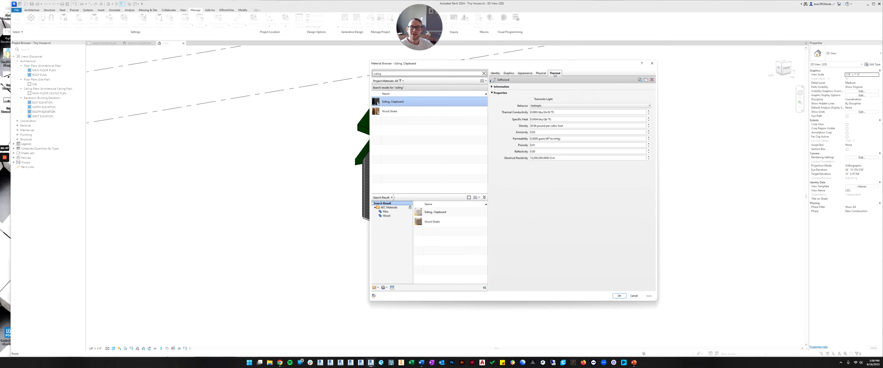
{"action": "left_click", "coordinate": [509, 73]}
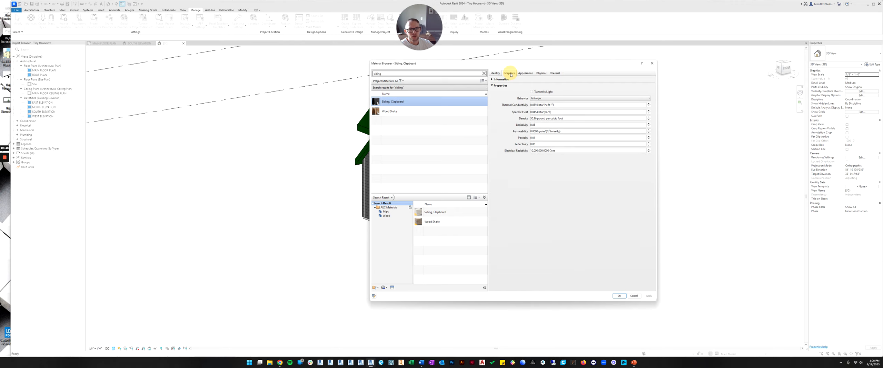
{"action": "left_click", "coordinate": [526, 73]}
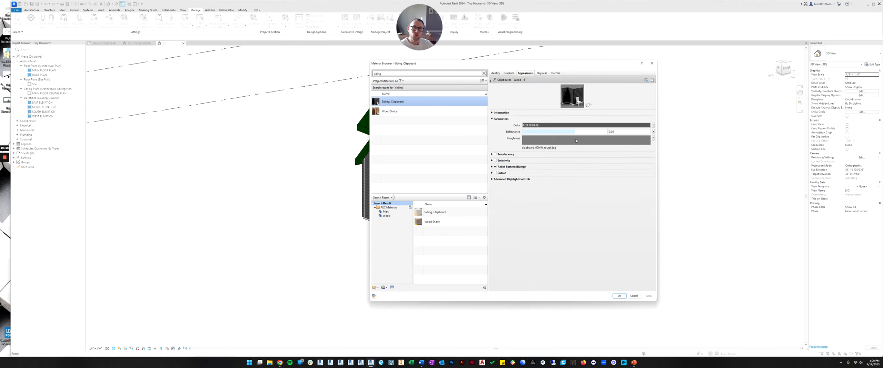
{"action": "mouse_move", "coordinate": [575, 140]}
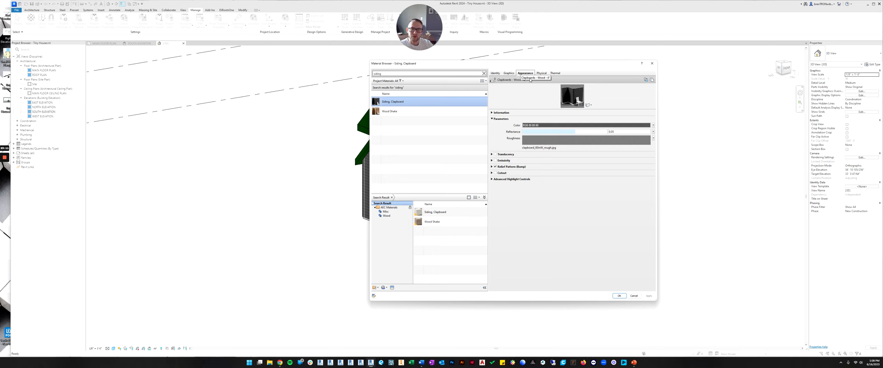
{"action": "left_click", "coordinate": [508, 73]}
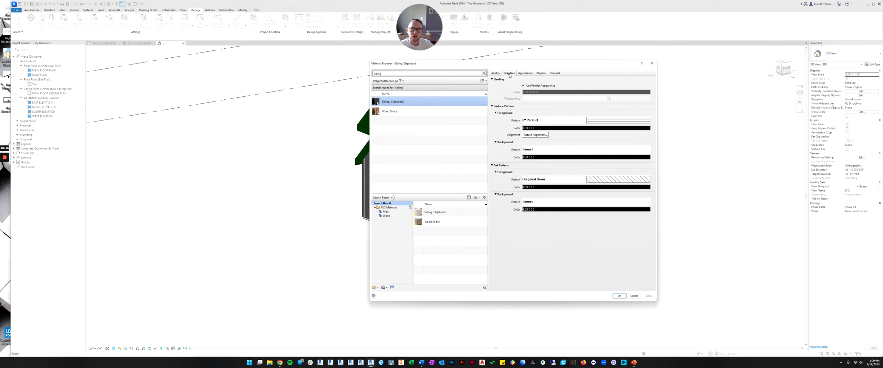
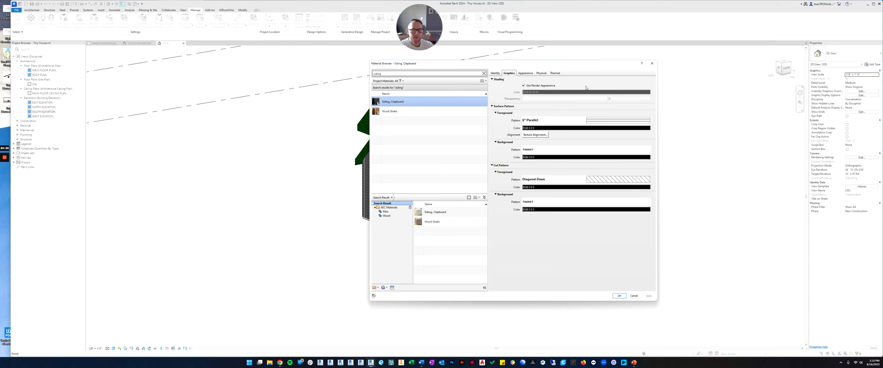
Step: Toggle Use Render Appearance for the clapboard shading off and on, and compare the shading colour with the material's appearance colour
{"action": "left_click", "coordinate": [523, 85]}
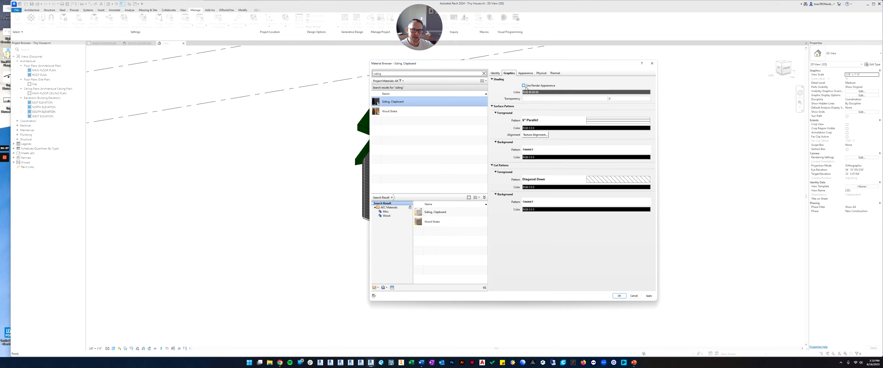
{"action": "left_click", "coordinate": [524, 85]}
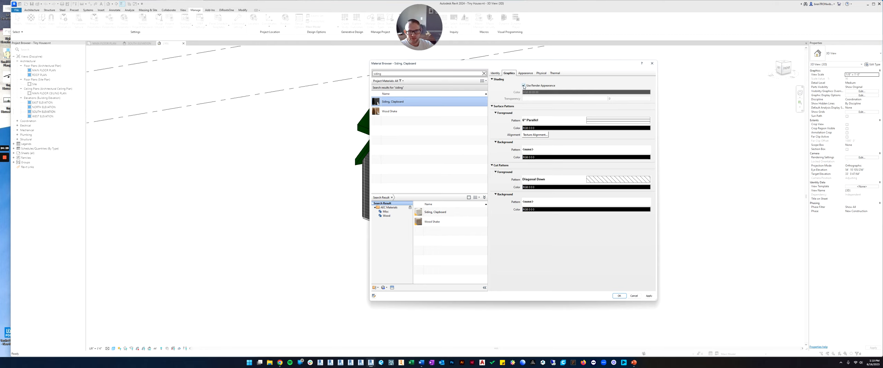
{"action": "left_click", "coordinate": [524, 85]}
{"action": "left_click", "coordinate": [523, 85]}
{"action": "left_click", "coordinate": [524, 74]}
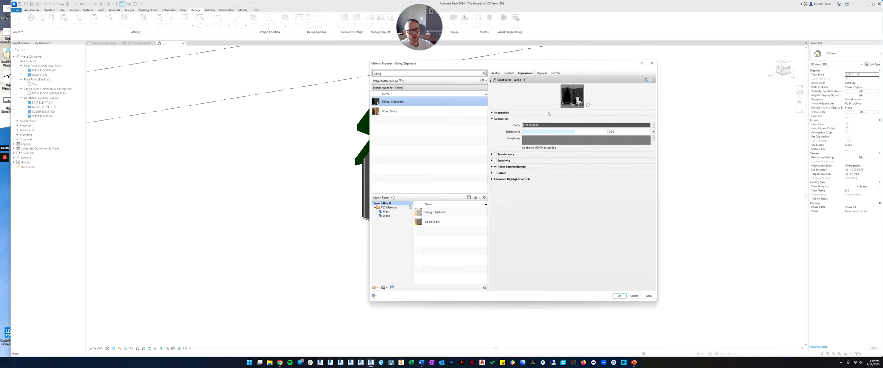
{"action": "left_click", "coordinate": [505, 74]}
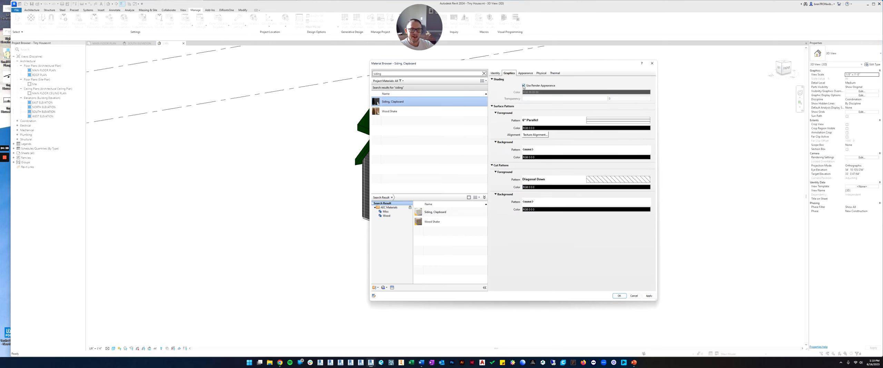
Step: Turn off Use Render Appearance for the clapboard shading and pick an olive green of about RGB 103-109-069 as its colour
{"action": "left_click", "coordinate": [524, 85]}
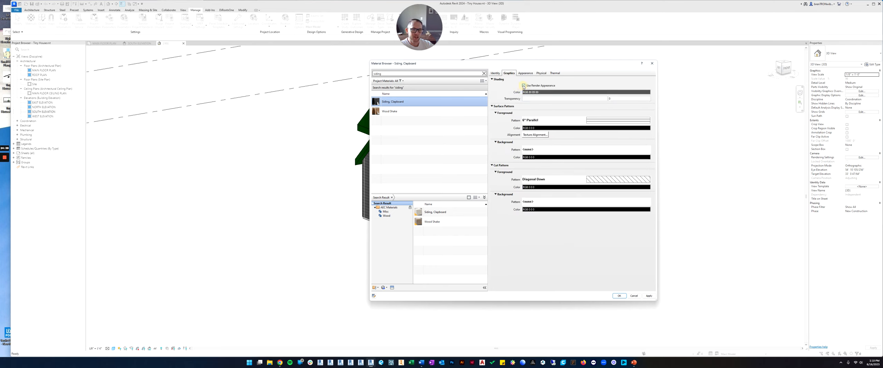
{"action": "left_click", "coordinate": [539, 92]}
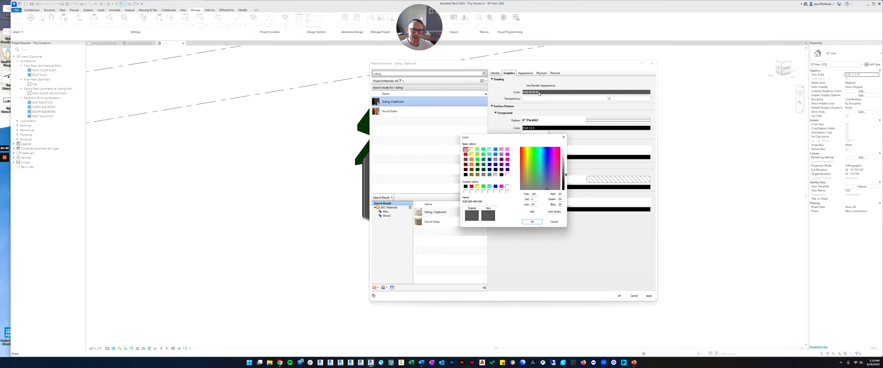
{"action": "left_click", "coordinate": [563, 136]}
{"action": "left_click", "coordinate": [531, 93]}
{"action": "left_click_drag", "start_coordinate": [549, 188], "coordinate": [528, 180]}
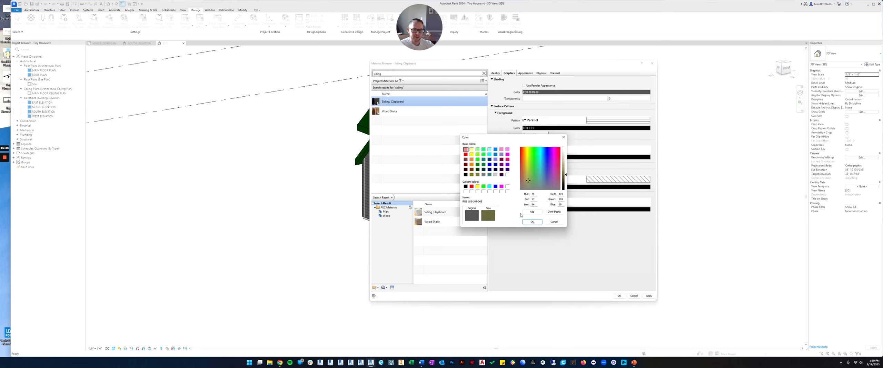
Step: Open the Color Books for the clapboard shading colour and review the available books, keeping the PANTONE cotton book
{"action": "left_click", "coordinate": [554, 213]}
{"action": "left_click_drag", "start_coordinate": [392, 151], "coordinate": [402, 117]}
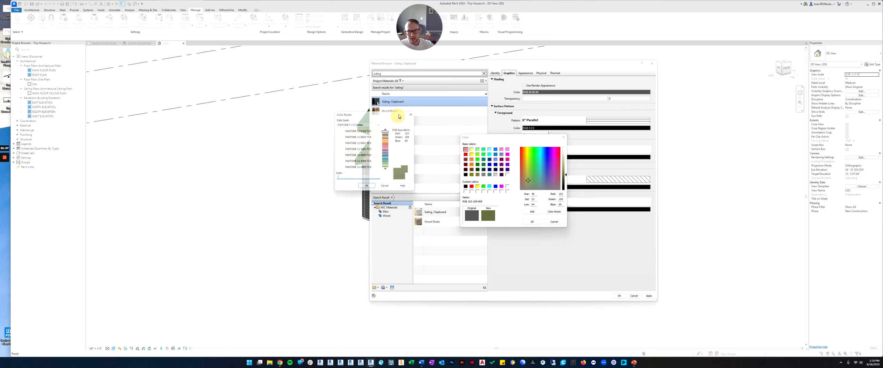
{"action": "left_click", "coordinate": [362, 125]}
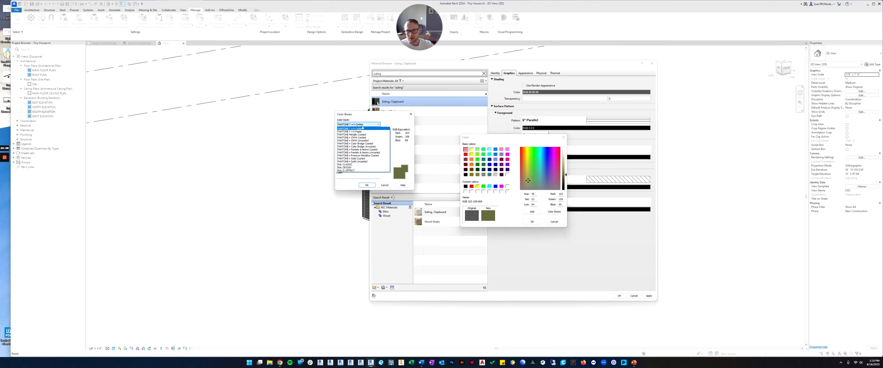
{"action": "left_click", "coordinate": [378, 124]}
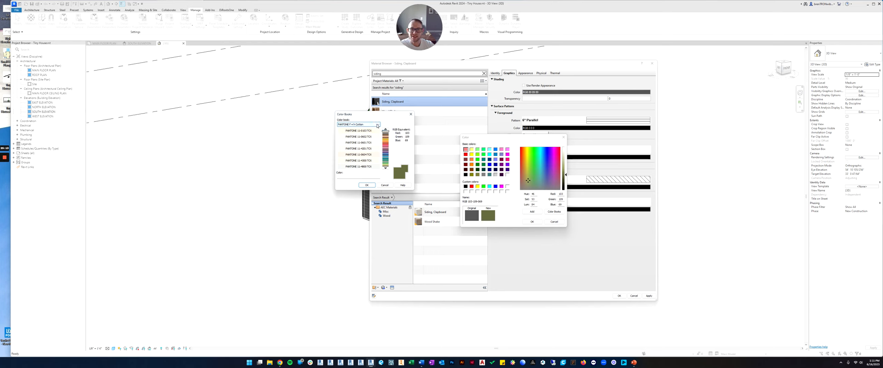
{"action": "left_click", "coordinate": [378, 124]}
{"action": "left_click", "coordinate": [378, 124]}
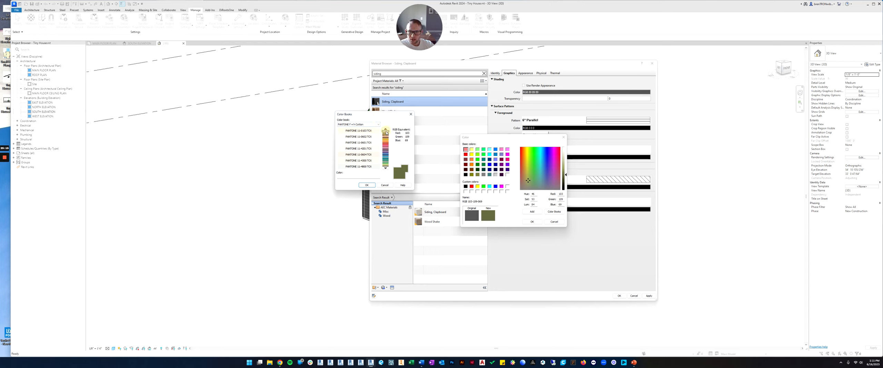
Step: Browse the colour ranges of the PANTONE cotton book, from pale creams through tans to dark browns
{"action": "left_click", "coordinate": [385, 136]}
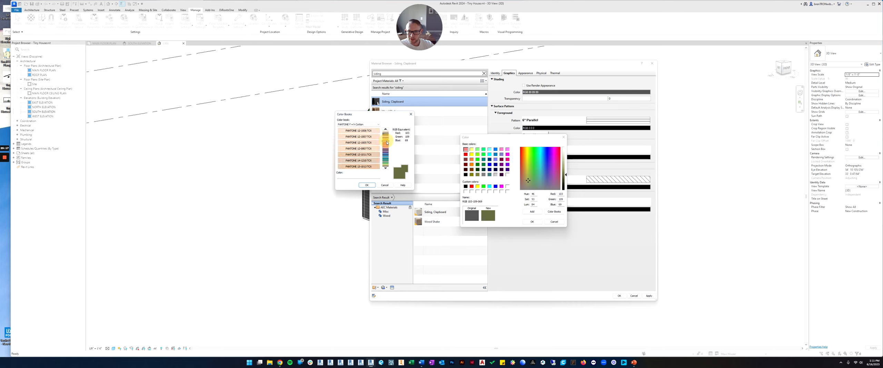
{"action": "left_click", "coordinate": [387, 141]}
{"action": "left_click", "coordinate": [387, 137]}
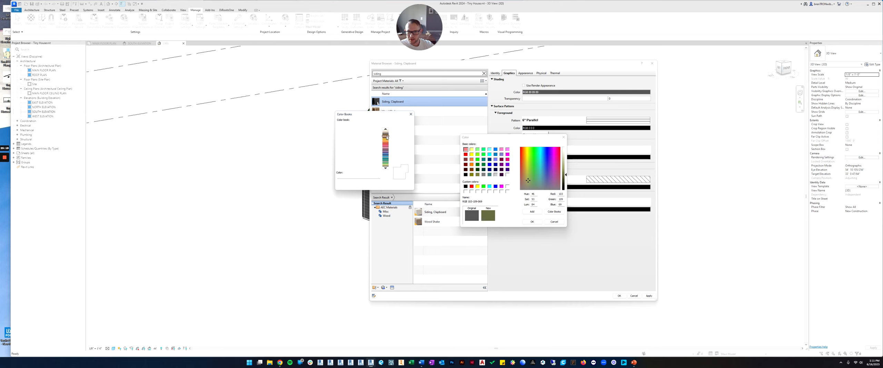
{"action": "left_click", "coordinate": [386, 139]}
{"action": "left_click", "coordinate": [386, 137]}
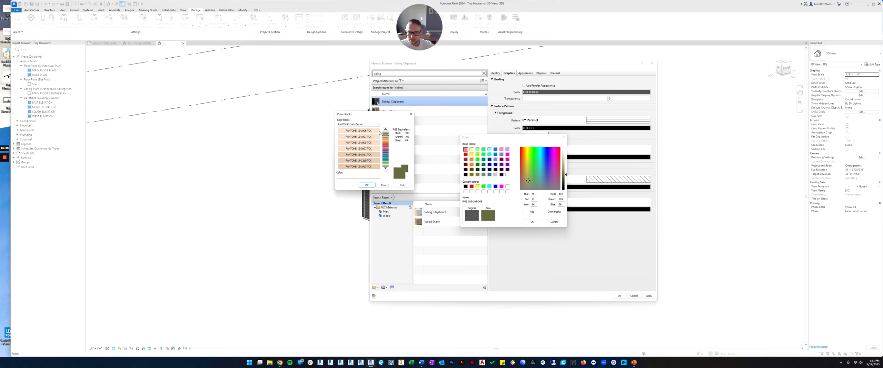
{"action": "left_click", "coordinate": [386, 168]}
{"action": "left_click", "coordinate": [386, 168]}
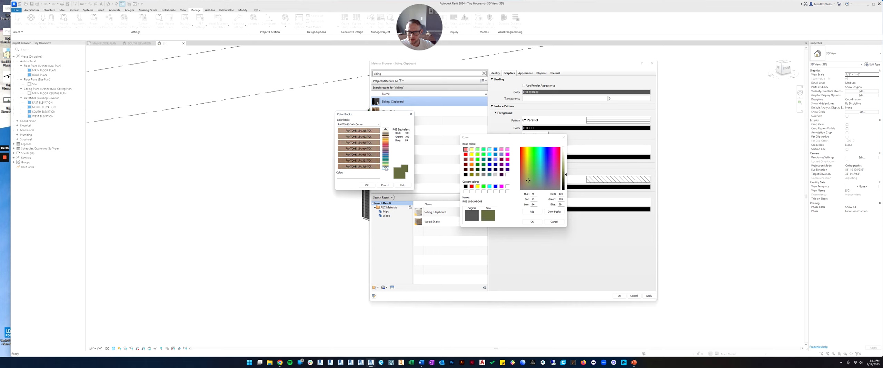
{"action": "left_click", "coordinate": [385, 129]}
{"action": "left_click", "coordinate": [386, 129]}
{"action": "left_click", "coordinate": [386, 129]}
{"action": "left_click", "coordinate": [385, 128]}
{"action": "left_click", "coordinate": [385, 128]}
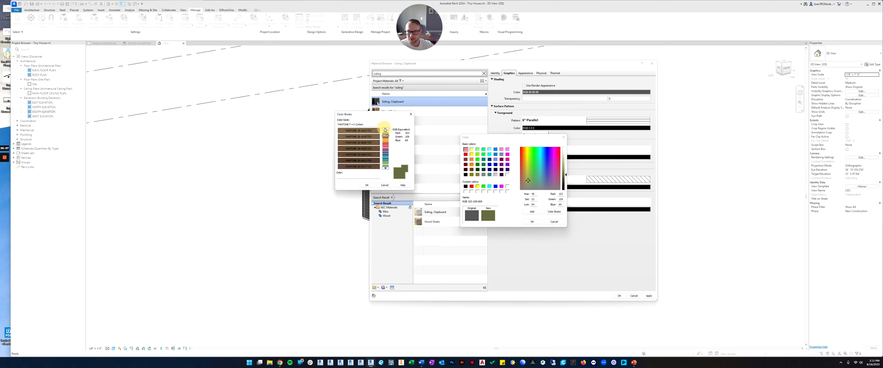
{"action": "left_click", "coordinate": [385, 128]}
{"action": "left_click", "coordinate": [385, 135]}
{"action": "left_click", "coordinate": [386, 132]}
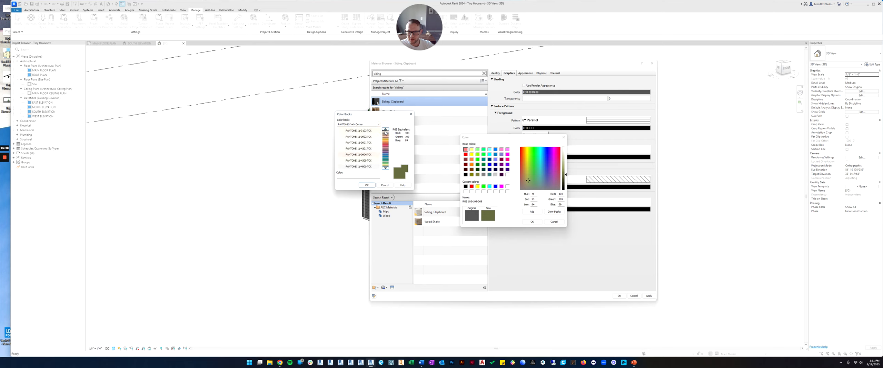
Step: Set the clapboard shading to a pale cream PANTONE TCX colour, save the material, and inspect the siding walls in 3D
{"action": "left_click", "coordinate": [386, 168]}
{"action": "left_click", "coordinate": [361, 142]}
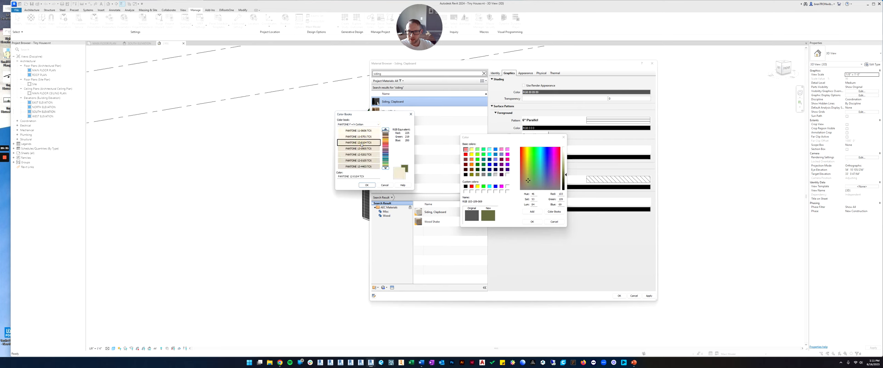
{"action": "left_click", "coordinate": [367, 185]}
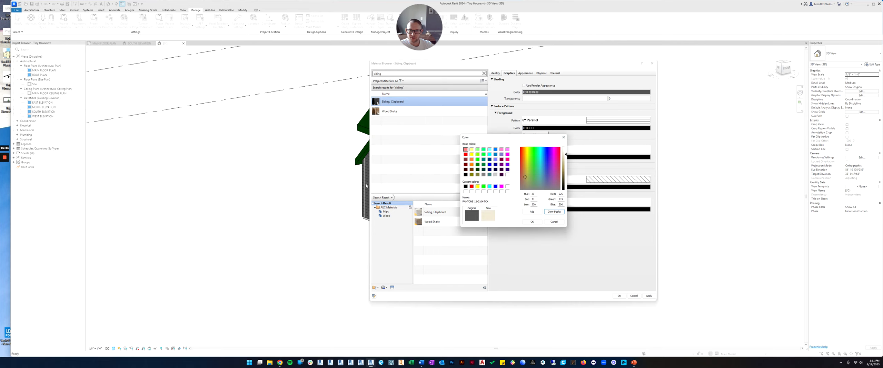
{"action": "left_click", "coordinate": [532, 221]}
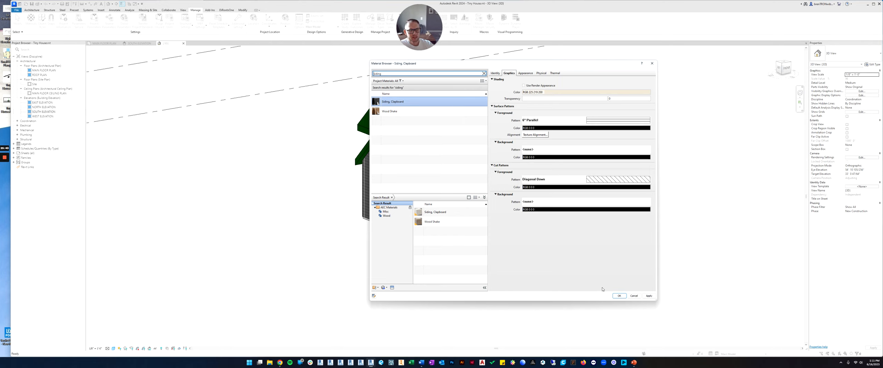
{"action": "left_click", "coordinate": [618, 295]}
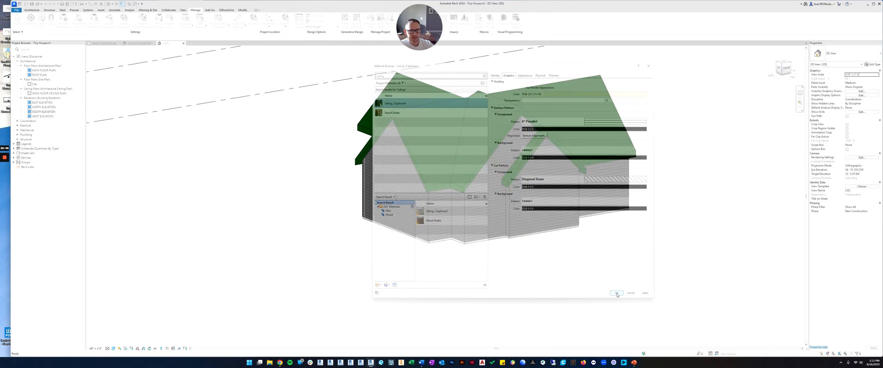
{"action": "middle_click_drag", "start_coordinate": [268, 194], "coordinate": [454, 222], "text": "shift"}
{"action": "scroll", "coordinate": [492, 189], "scroll_direction": "up", "scroll_amount": 4}
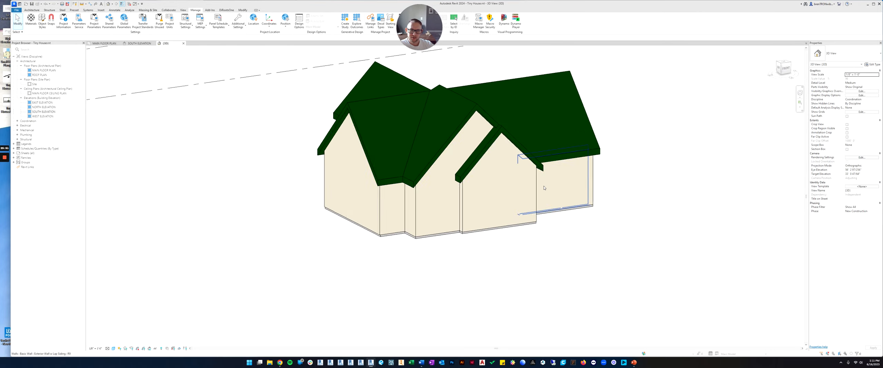
{"action": "scroll", "coordinate": [492, 189], "scroll_direction": "down", "scroll_amount": 3}
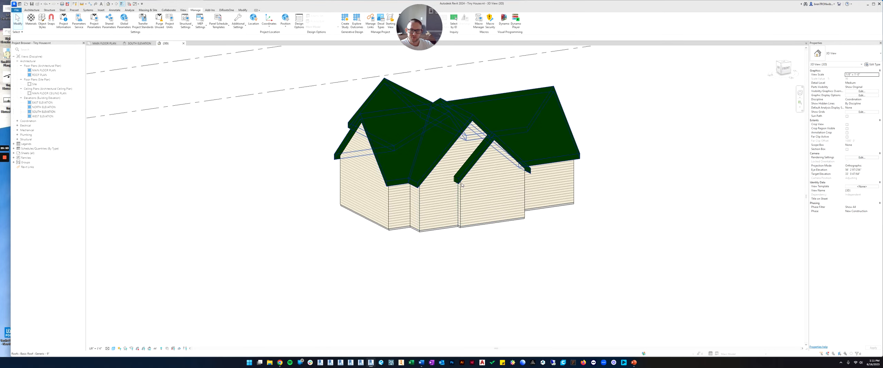
{"action": "middle_click_drag", "start_coordinate": [493, 183], "coordinate": [466, 193], "text": "shift"}
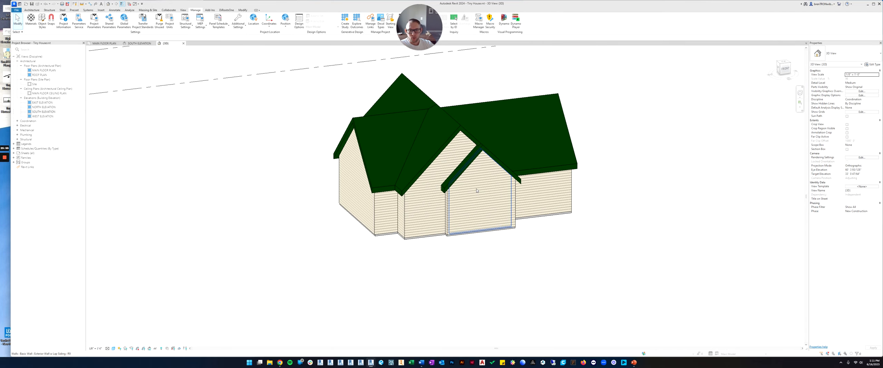
Step: Duplicate the wall type of the small front gable wall under the name "Exterior Wall w Board & Batten Siding"
{"action": "left_click", "coordinate": [479, 214]}
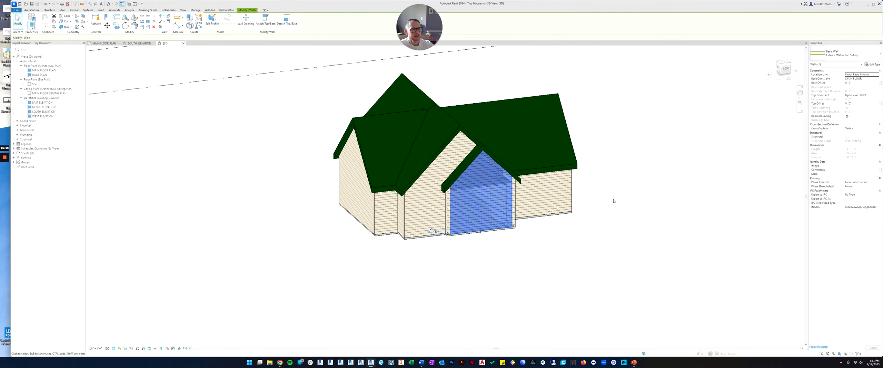
{"action": "left_click", "coordinate": [527, 268]}
{"action": "left_click", "coordinate": [489, 230]}
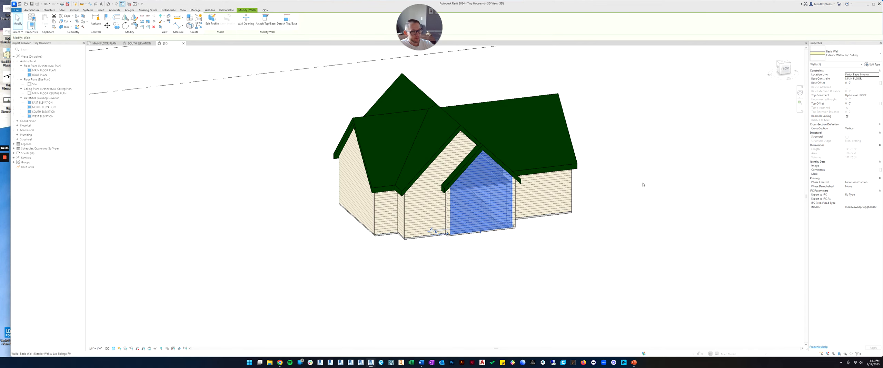
{"action": "left_click", "coordinate": [873, 65]}
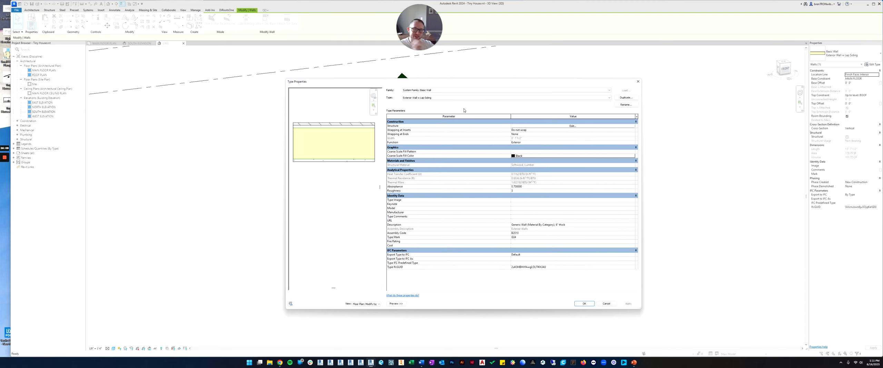
{"action": "left_click", "coordinate": [621, 98]}
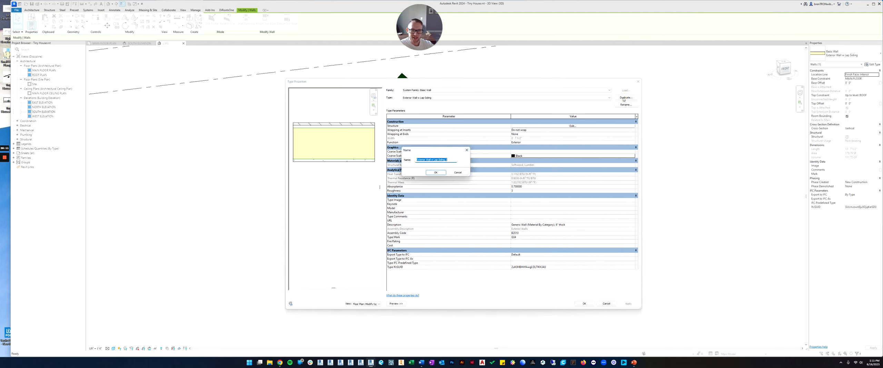
{"action": "left_click", "coordinate": [433, 159]}
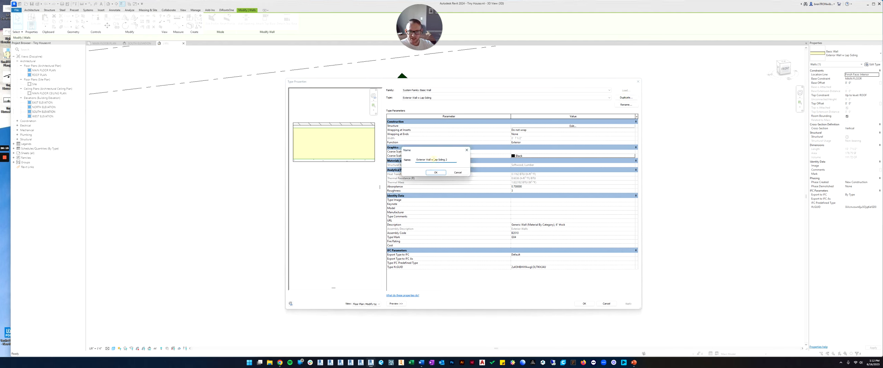
{"action": "double_click", "coordinate": [435, 159]}
{"action": "type", "text": "Board"}
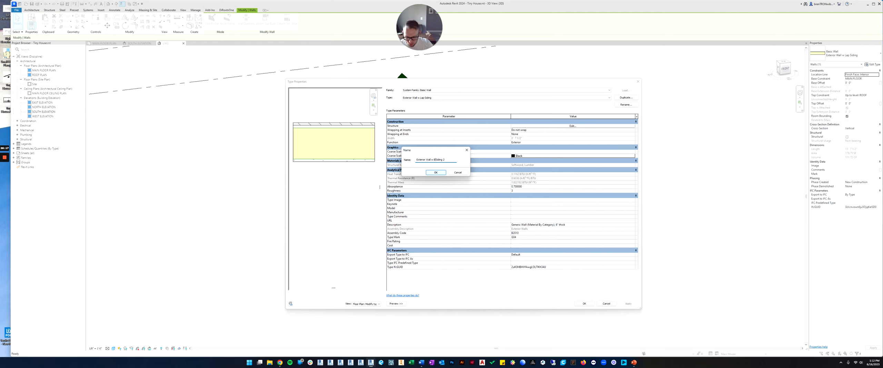
{"action": "type", "text": " & Batten"}
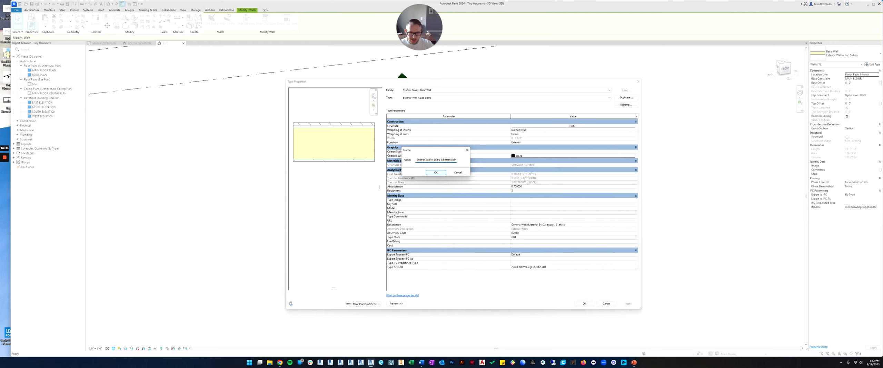
{"action": "left_click_drag", "start_coordinate": [452, 159], "coordinate": [459, 159]}
{"action": "left_click", "coordinate": [457, 160]}
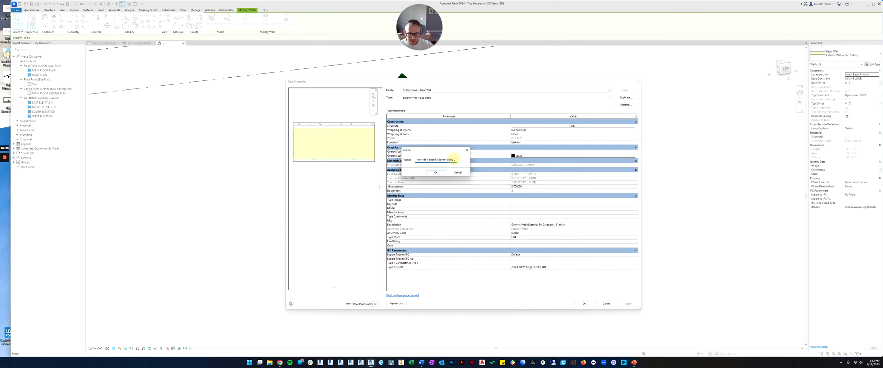
{"action": "double_click", "coordinate": [456, 159]}
{"action": "key", "text": "BackSpace"}
{"action": "key", "text": "BackSpace"}
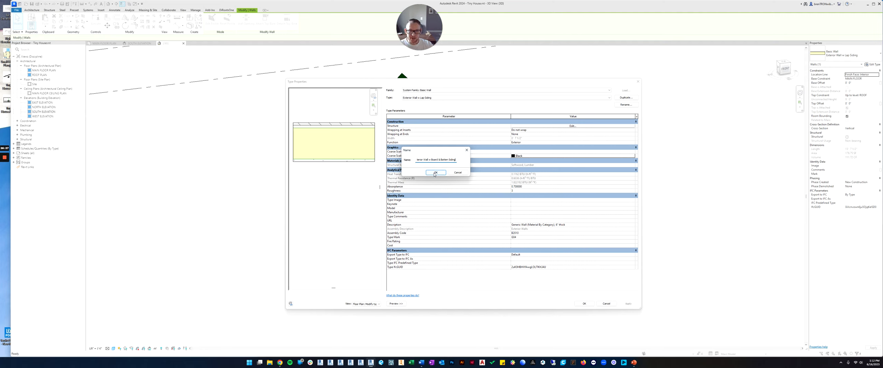
{"action": "left_click", "coordinate": [435, 173]}
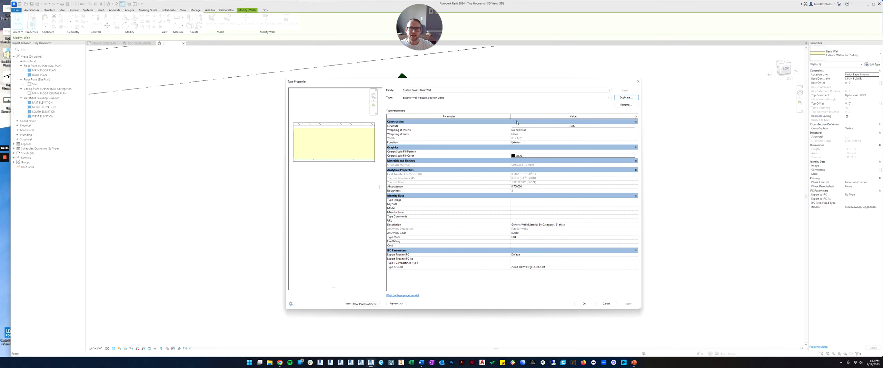
Step: Open the layer structure of the board and batten wall type and the material choice for its exterior finish layer
{"action": "left_click_drag", "start_coordinate": [483, 82], "coordinate": [310, 81]}
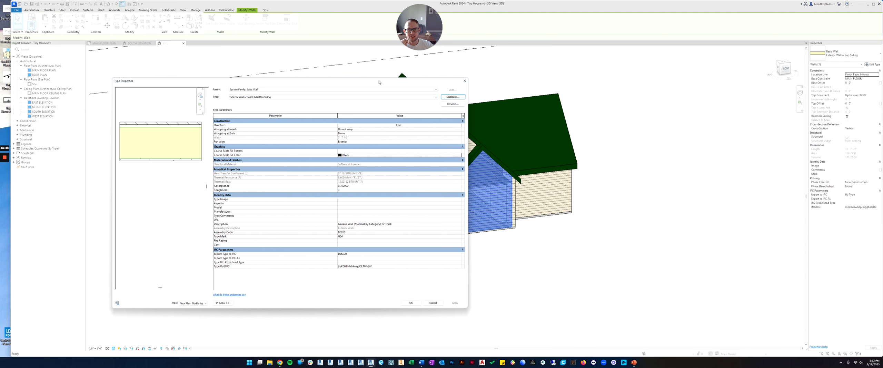
{"action": "left_click_drag", "start_coordinate": [379, 82], "coordinate": [442, 78]}
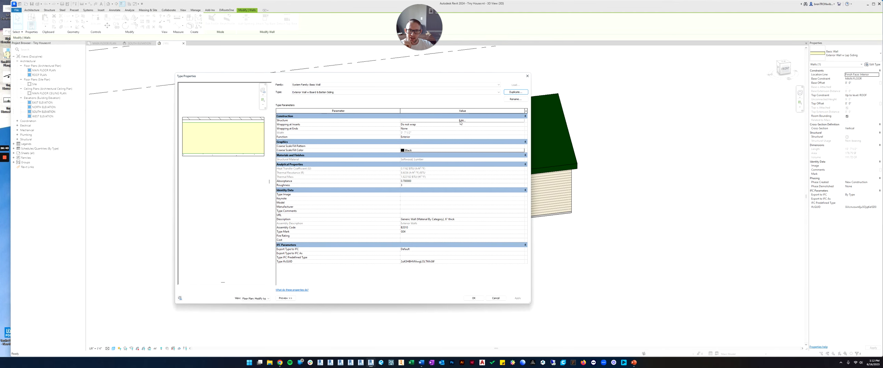
{"action": "left_click", "coordinate": [436, 120]}
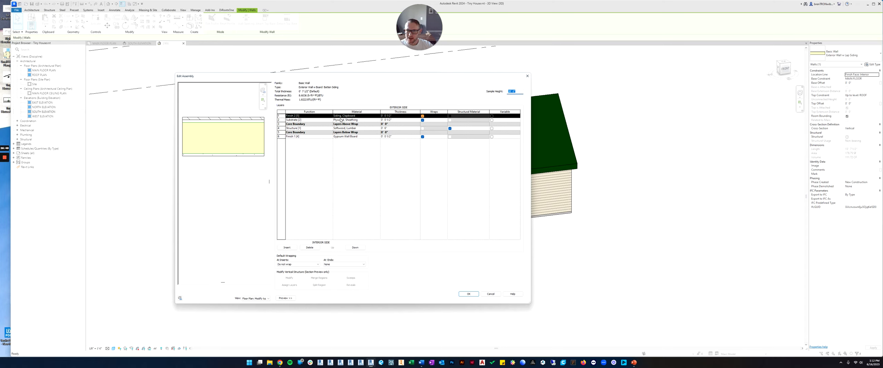
{"action": "left_click", "coordinate": [378, 116]}
{"action": "left_click", "coordinate": [377, 115]}
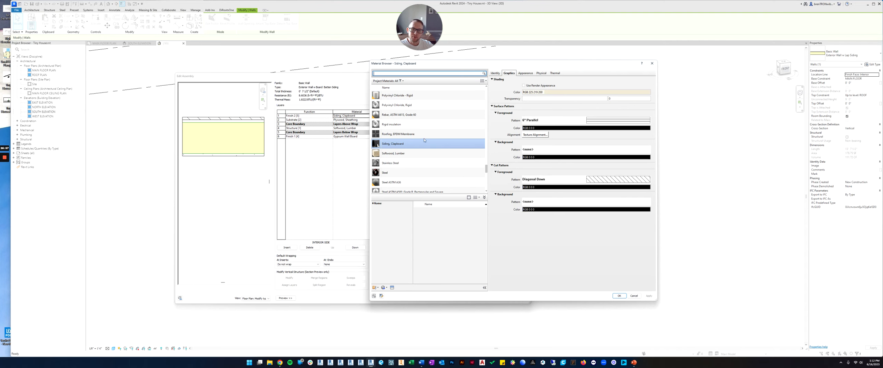
Step: Duplicate the Siding, Clapboard material together with its assets
{"action": "left_click_drag", "start_coordinate": [427, 66], "coordinate": [449, 78]}
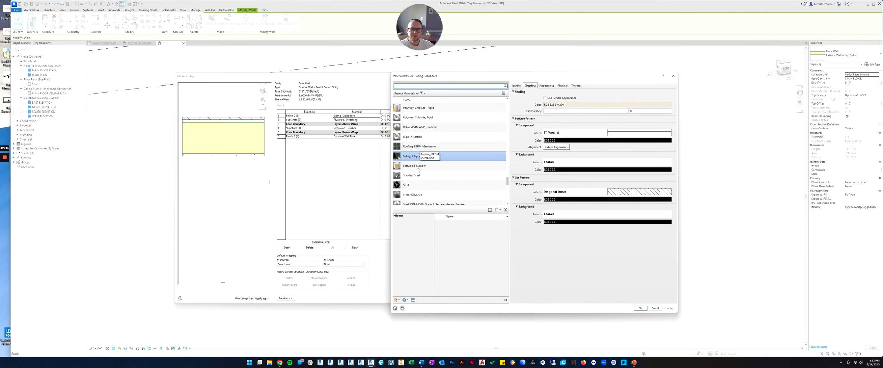
{"action": "left_click", "coordinate": [421, 156]}
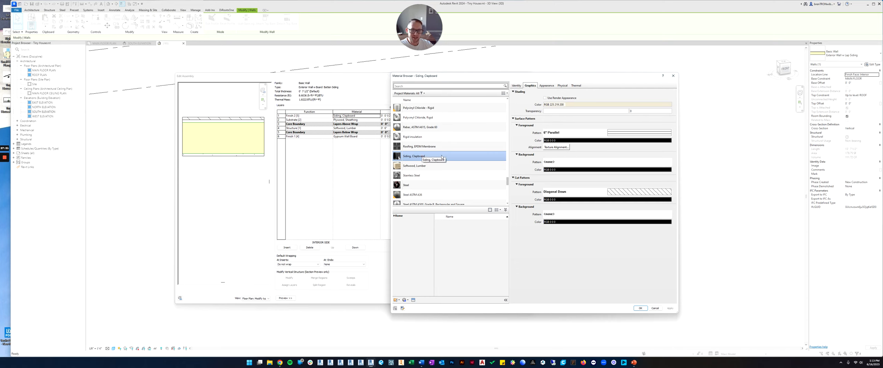
{"action": "right_click", "coordinate": [429, 157]}
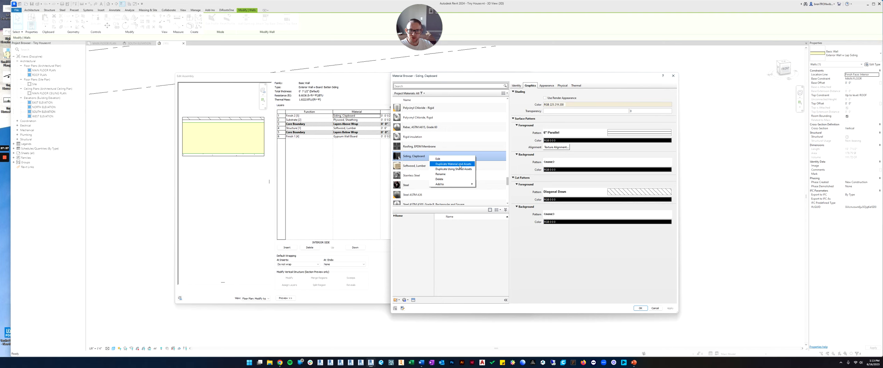
{"action": "left_click", "coordinate": [471, 164]}
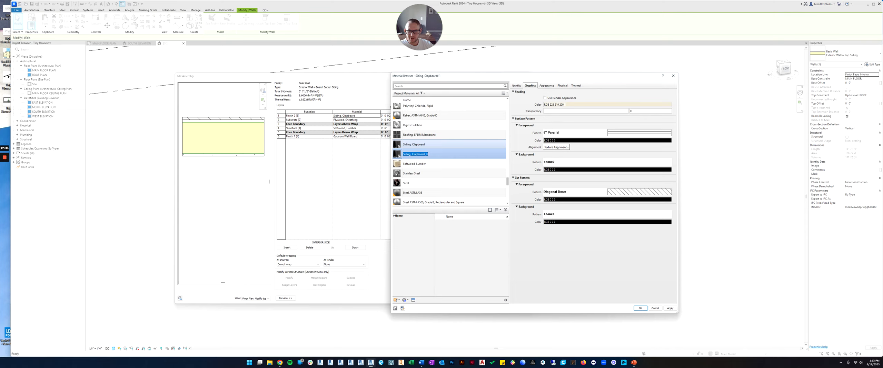
Step: Rename the duplicated clapboard material to "Siding, Board & Batten" and select it for editing
{"action": "left_click_drag", "start_coordinate": [412, 155], "coordinate": [428, 154]}
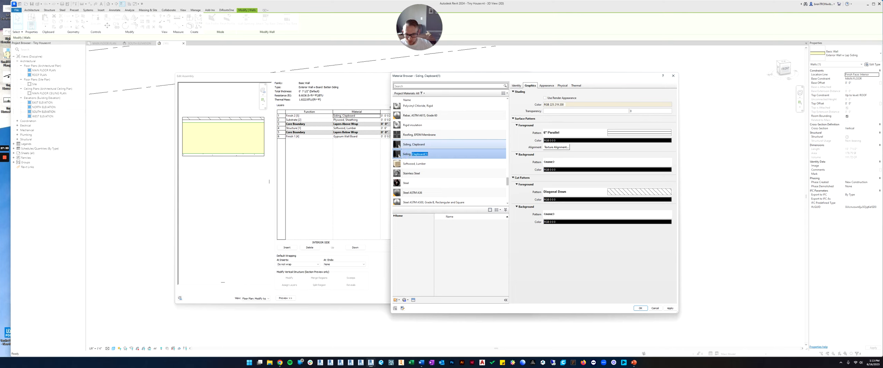
{"action": "type", "text": "Boa"}
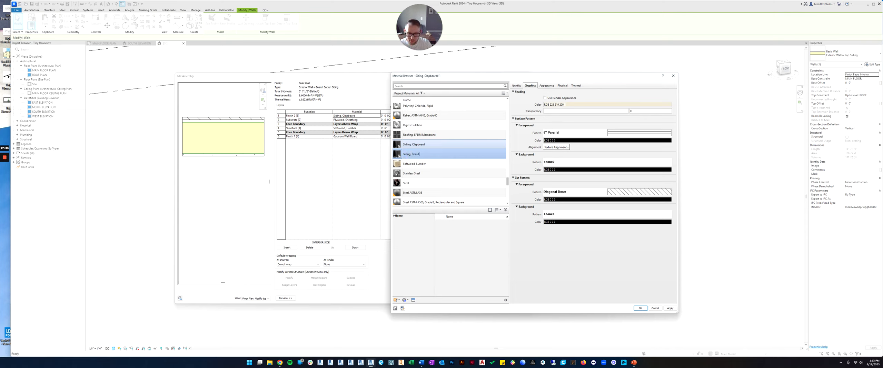
{"action": "type", "text": "rd & Batten"}
{"action": "key", "text": "Return"}
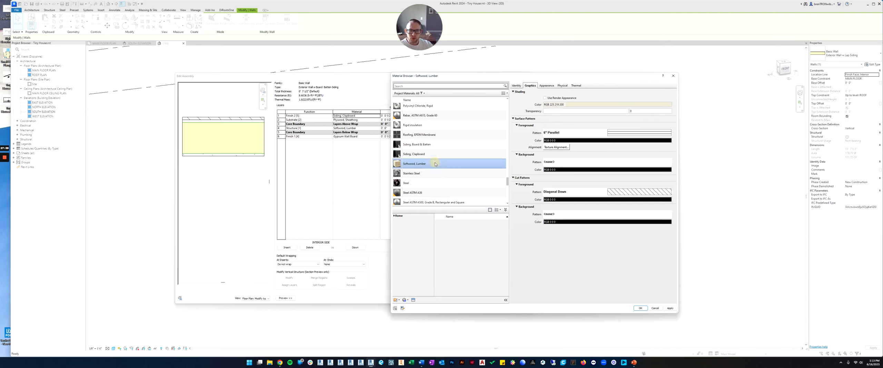
{"action": "left_click", "coordinate": [442, 146]}
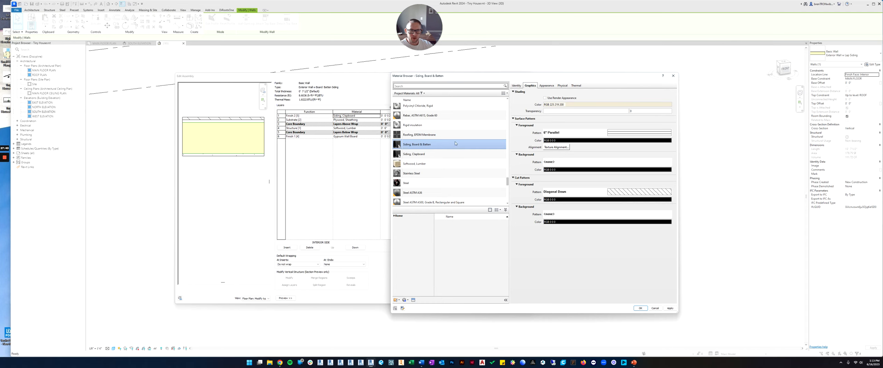
Step: Set the shading color of the Siding, Board & Batten material to a pale warm grey
{"action": "left_click", "coordinate": [589, 105]}
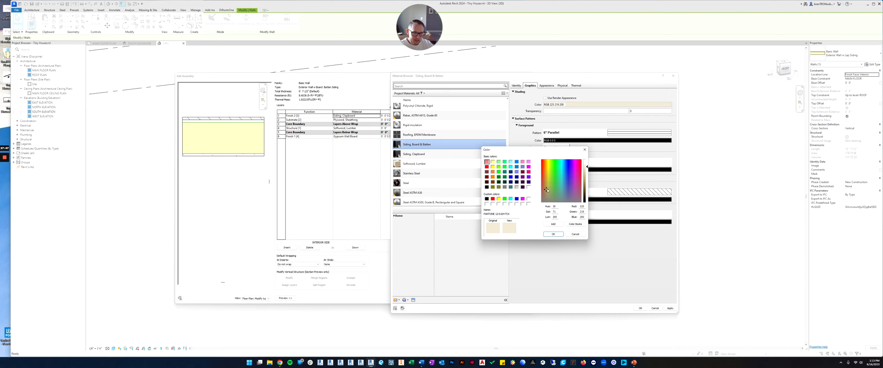
{"action": "left_click", "coordinate": [547, 195]}
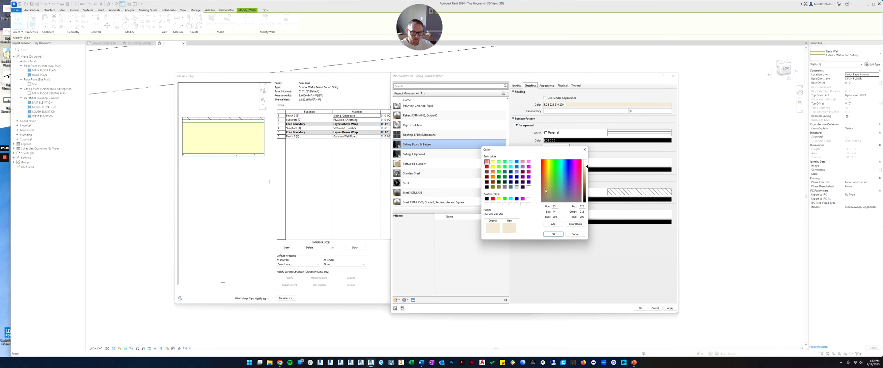
{"action": "left_click", "coordinate": [546, 198]}
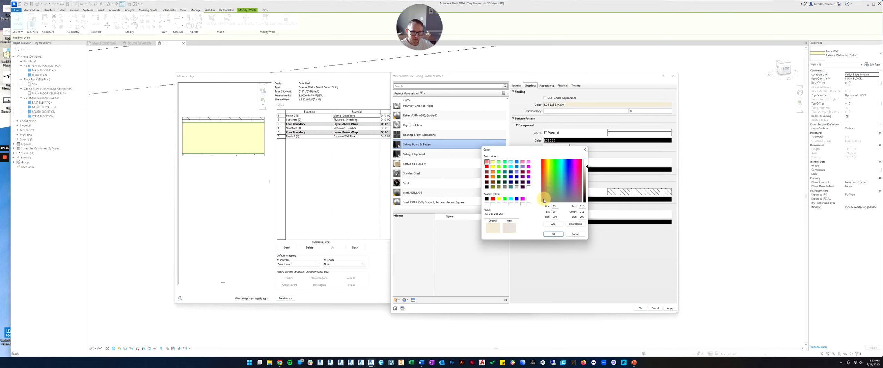
{"action": "left_click", "coordinate": [547, 199]}
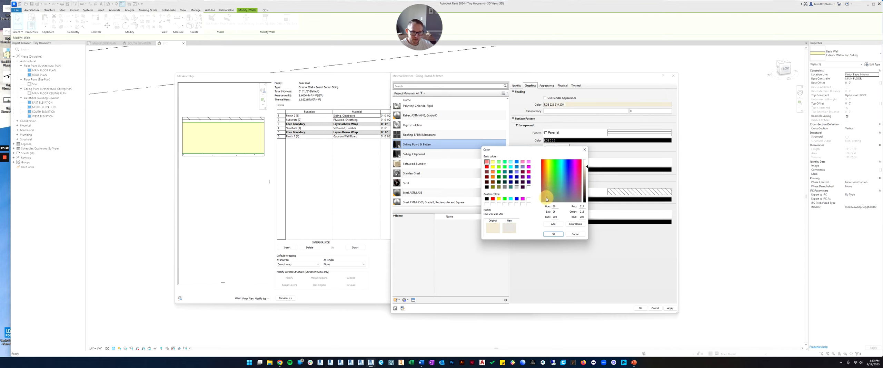
{"action": "left_click", "coordinate": [553, 234]}
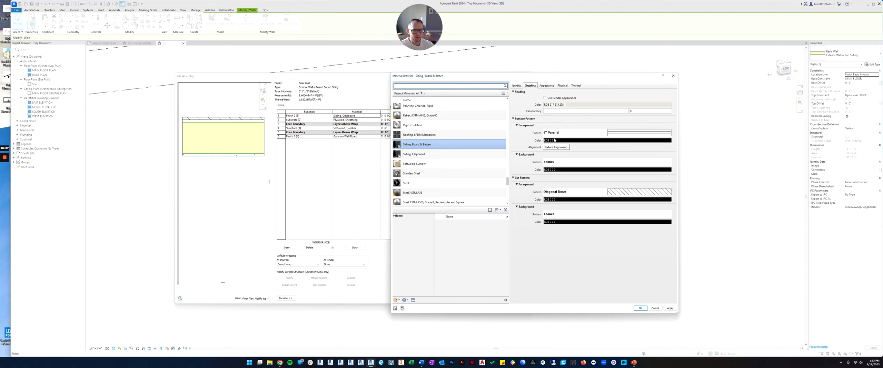
Step: Open the foreground surface pattern choice of the board and batten material and begin a new model fill pattern
{"action": "left_click", "coordinate": [613, 134]}
{"action": "left_click_drag", "start_coordinate": [536, 146], "coordinate": [522, 99]}
{"action": "left_click_drag", "start_coordinate": [558, 197], "coordinate": [664, 294]}
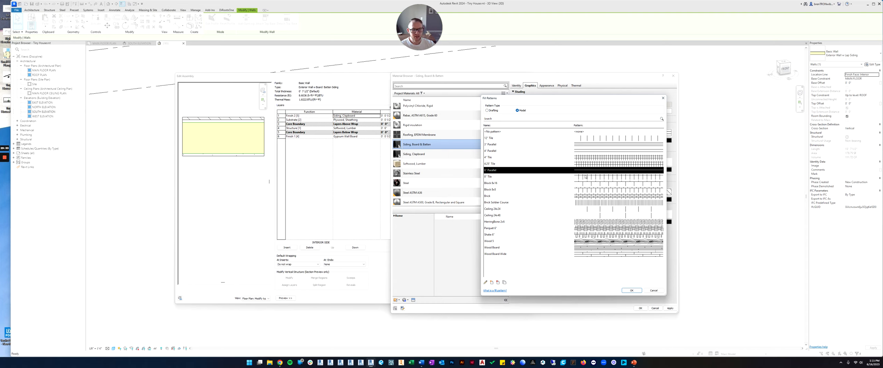
{"action": "left_click", "coordinate": [492, 283]}
{"action": "left_click_drag", "start_coordinate": [575, 139], "coordinate": [514, 133]}
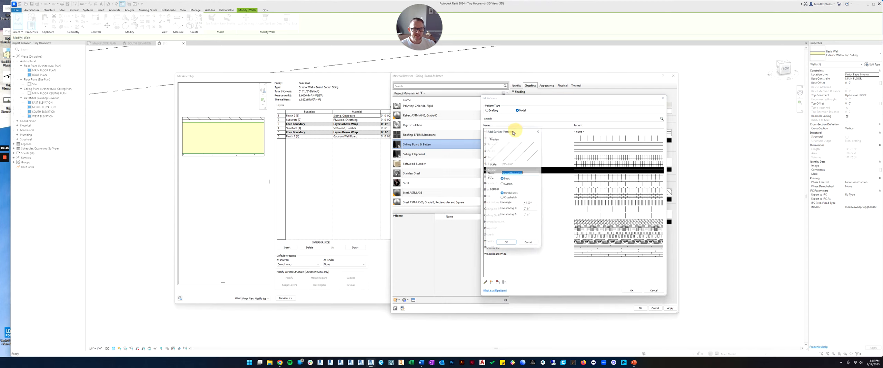
{"action": "left_click_drag", "start_coordinate": [541, 247], "coordinate": [641, 292]}
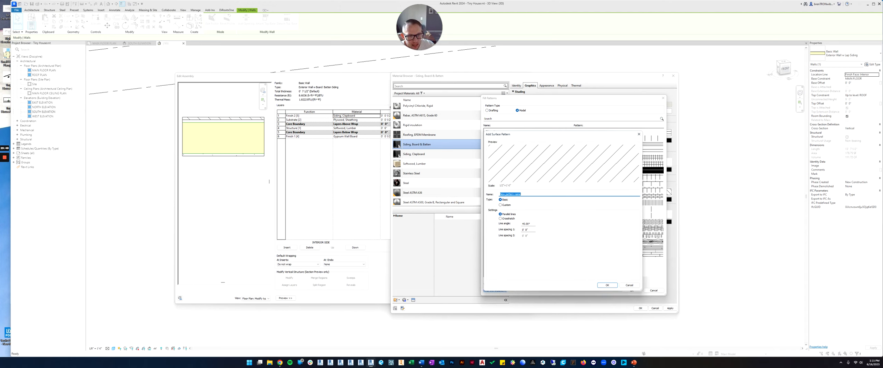
{"action": "left_click", "coordinate": [500, 205]}
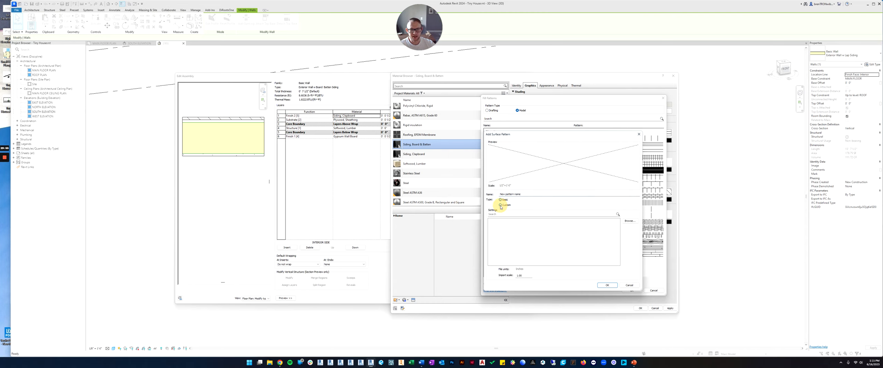
{"action": "left_click", "coordinate": [630, 221]}
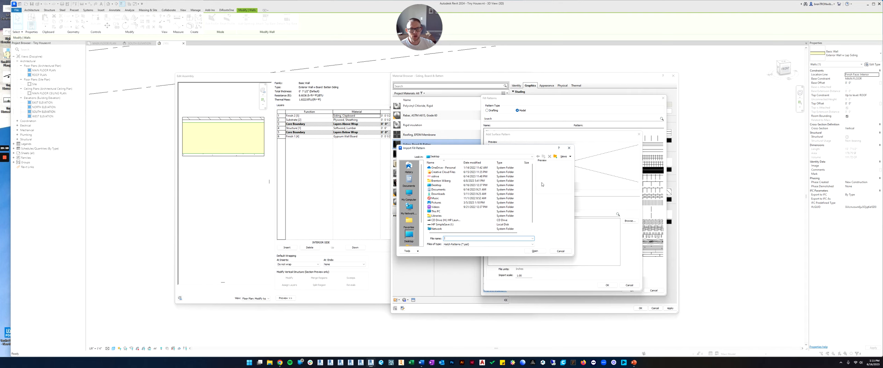
{"action": "left_click", "coordinate": [570, 147]}
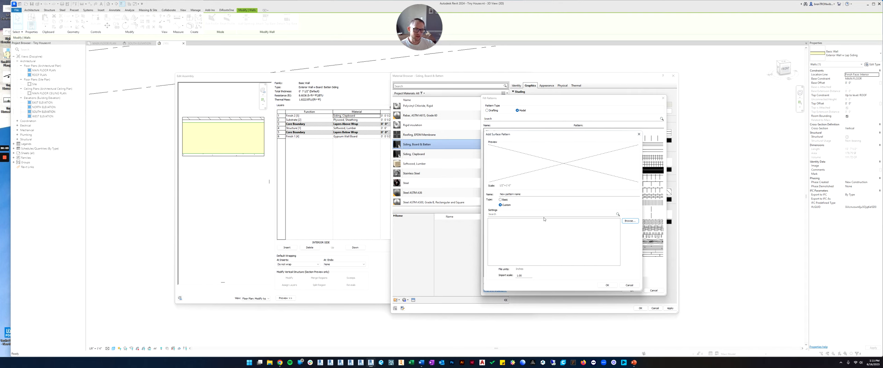
{"action": "left_click", "coordinate": [501, 200]}
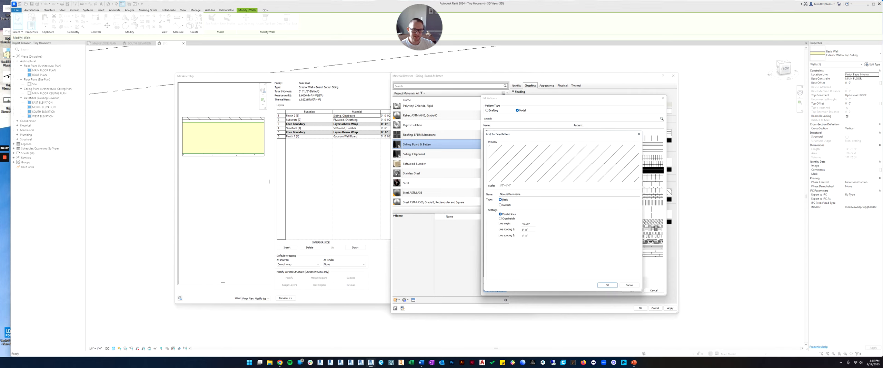
Step: Name the new surface pattern 6" Vertical Lines and keep it a basic pattern of parallel lines
{"action": "left_click_drag", "start_coordinate": [525, 194], "coordinate": [482, 195]}
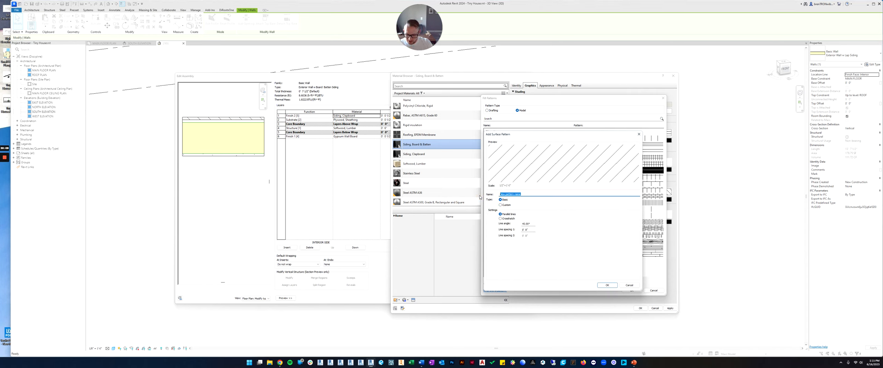
{"action": "type", "text": "6"}
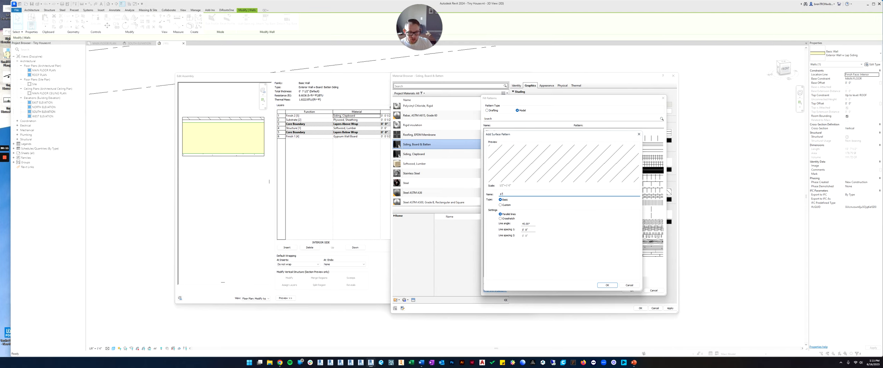
{"action": "type", "text": "\" Vertical Lines"}
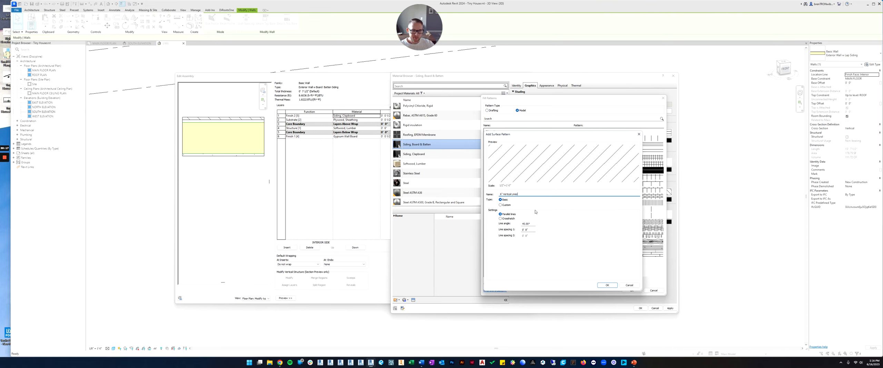
{"action": "left_click", "coordinate": [501, 218]}
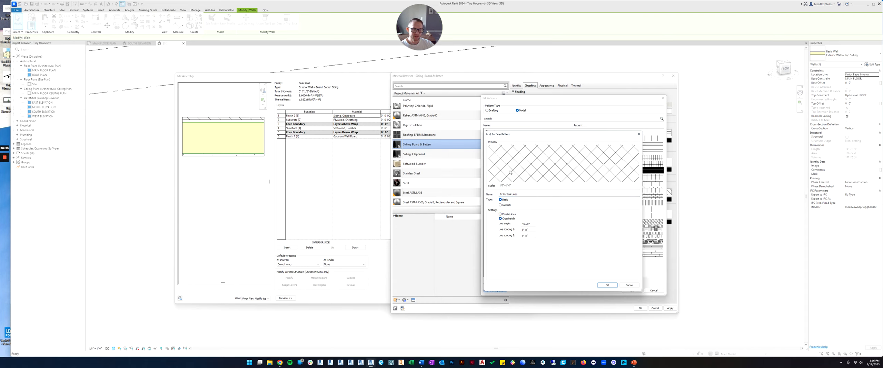
{"action": "left_click", "coordinate": [500, 215]}
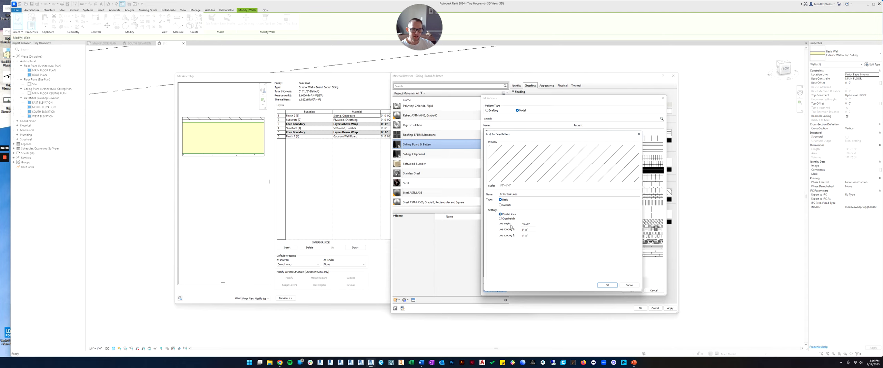
Step: Set the line angle of the 6" Vertical Lines pattern to 90 degrees
{"action": "left_click_drag", "start_coordinate": [535, 223], "coordinate": [514, 223]}
{"action": "type", "text": "0"}
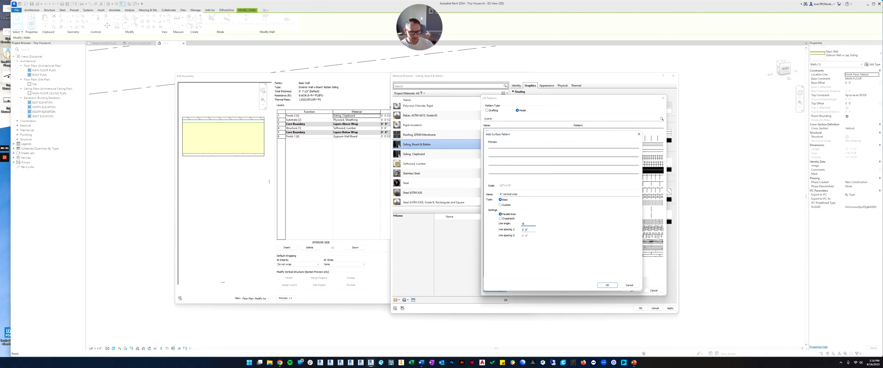
{"action": "left_click", "coordinate": [527, 229]}
{"action": "key", "text": "shift+Tab"}
{"action": "type", "text": "90"}
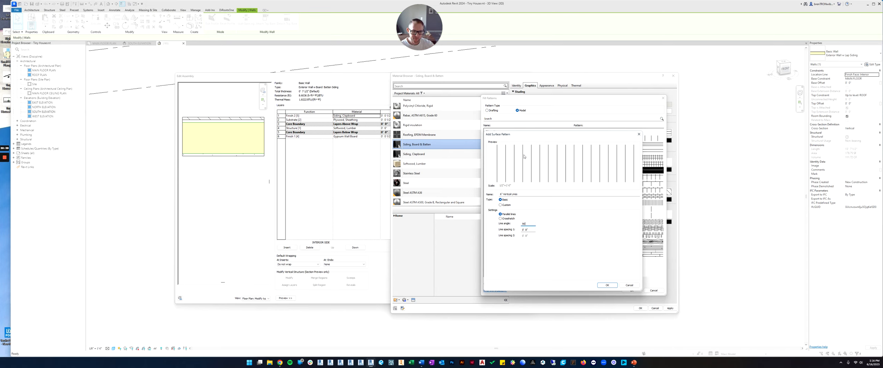
Step: Set line spacing 1 to 6", create the pattern and assign it as the material's foreground surface pattern
{"action": "double_click", "coordinate": [524, 229]}
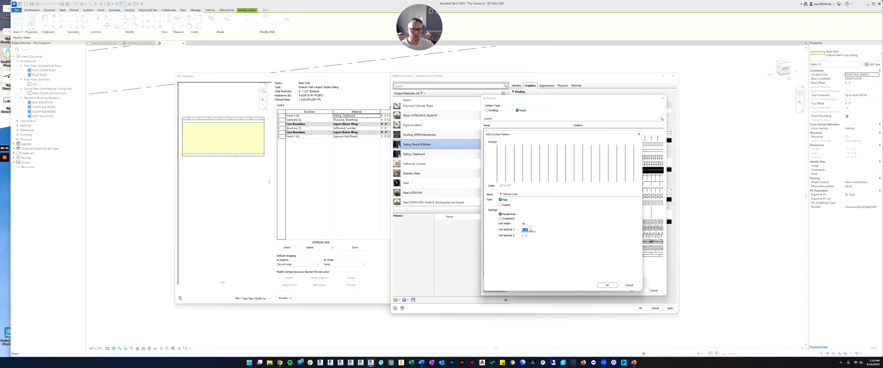
{"action": "type", "text": "6"}
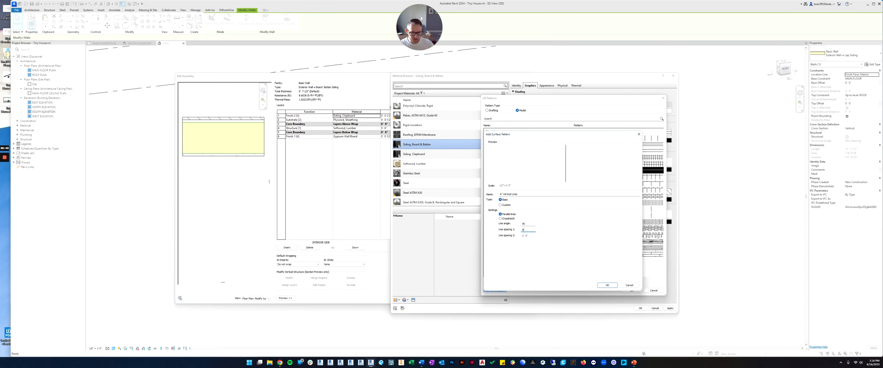
{"action": "type", "text": "\""}
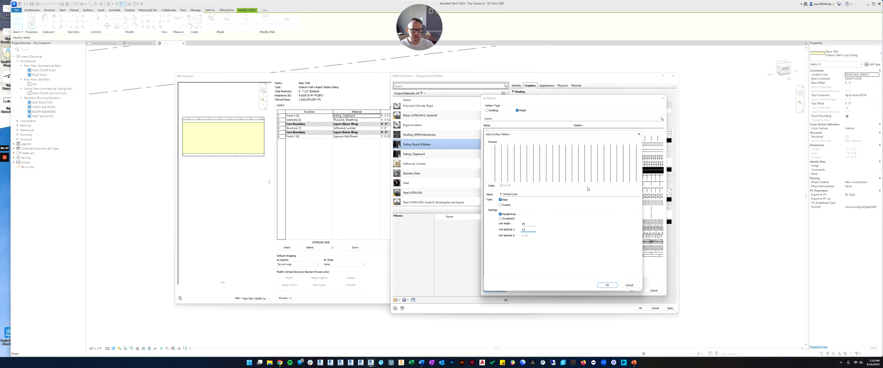
{"action": "left_click", "coordinate": [607, 285]}
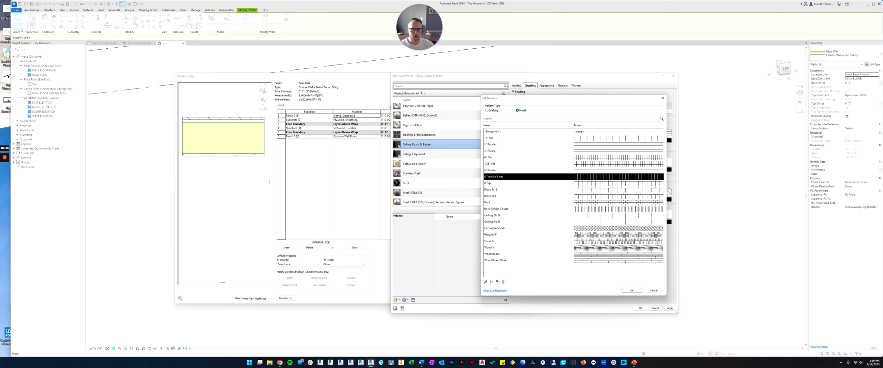
{"action": "left_click", "coordinate": [623, 291]}
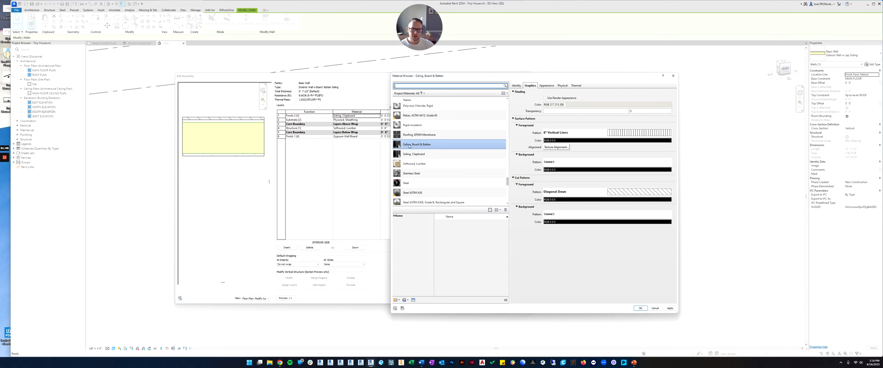
Step: Assign the Siding, Board & Batten material to the exterior finish layer and apply the edited wall type to the front gable wall
{"action": "left_click", "coordinate": [640, 308]}
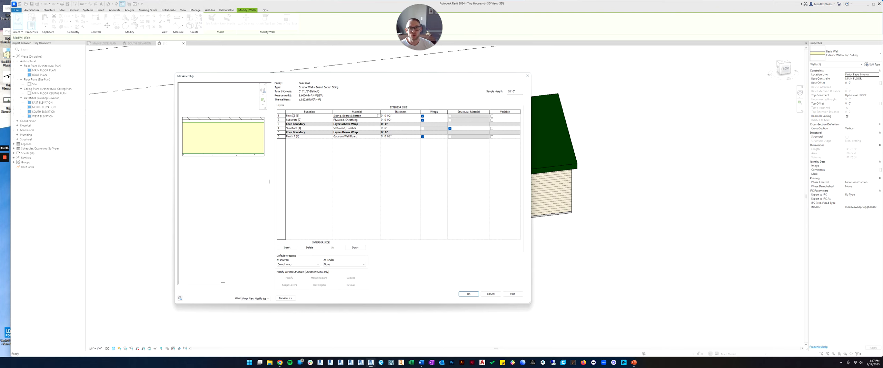
{"action": "left_click_drag", "start_coordinate": [406, 75], "coordinate": [486, 73]}
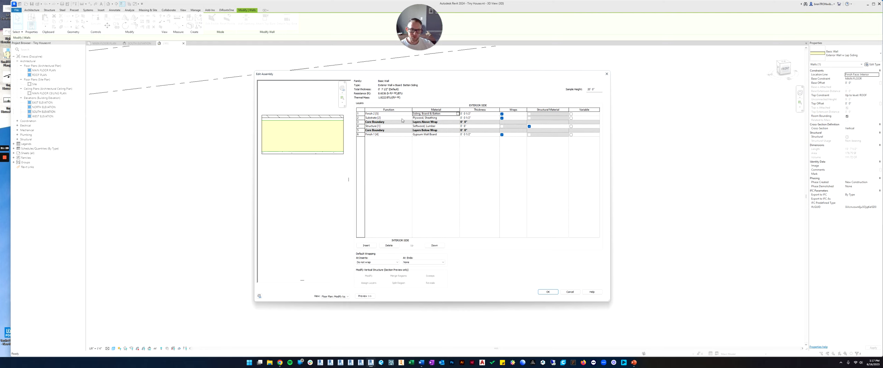
{"action": "left_click", "coordinate": [547, 291]}
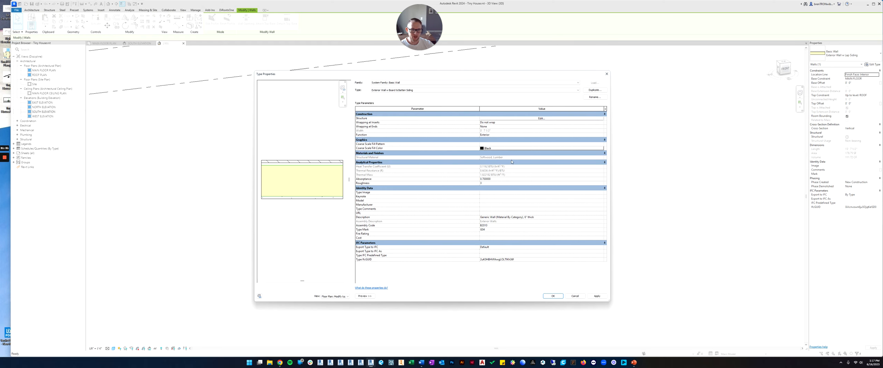
{"action": "left_click", "coordinate": [553, 296]}
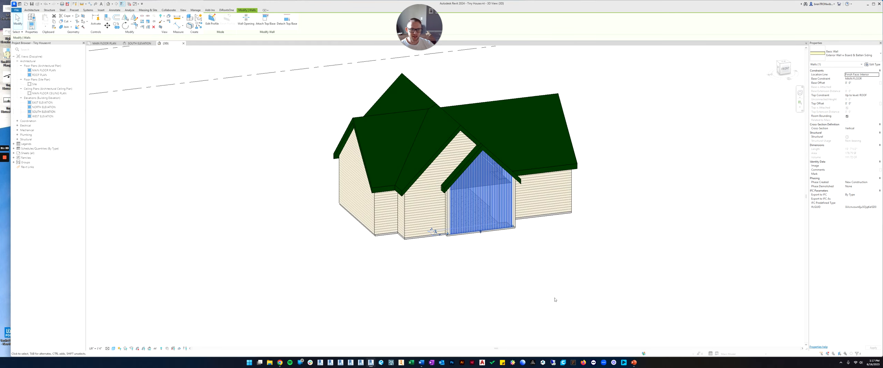
Step: Deselect the gable wall and examine its board and batten siding beside the lap siding in 3D
{"action": "left_click", "coordinate": [528, 281]}
{"action": "scroll", "coordinate": [464, 207], "scroll_direction": "up", "scroll_amount": 5}
{"action": "middle_click_drag", "start_coordinate": [581, 259], "coordinate": [510, 261], "text": "shift"}
{"action": "mouse_move", "coordinate": [465, 291]}
{"action": "middle_mouse_down"}
{"action": "mouse_move", "coordinate": [505, 255]}
{"action": "mouse_move", "coordinate": [430, 273]}
{"action": "mouse_move", "coordinate": [475, 257]}
{"action": "mouse_move", "coordinate": [470, 204]}
{"action": "middle_mouse_up"}
{"action": "scroll", "coordinate": [470, 204], "scroll_direction": "up", "scroll_amount": 2}
{"action": "scroll", "coordinate": [511, 213], "scroll_direction": "down", "scroll_amount": 1}
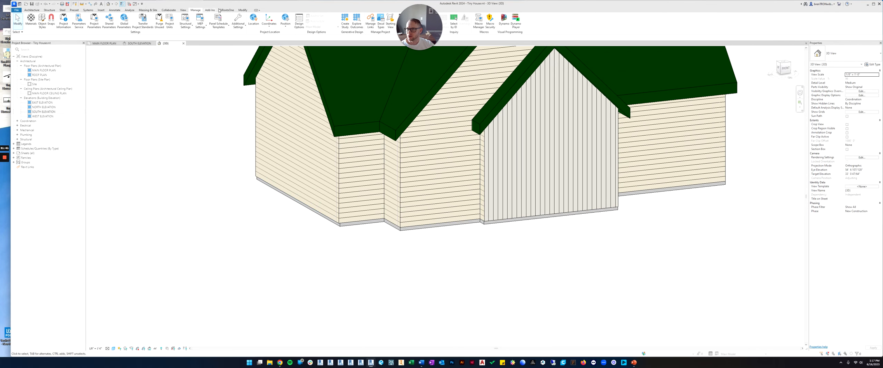
Step: Save the project and use Match Type to copy the front gable's board and batten wall type to the larger gable wall
{"action": "left_click", "coordinate": [242, 10]}
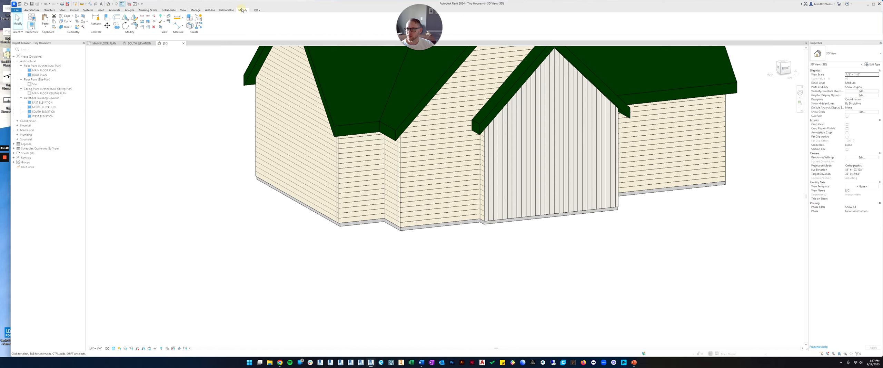
{"action": "left_click", "coordinate": [54, 28]}
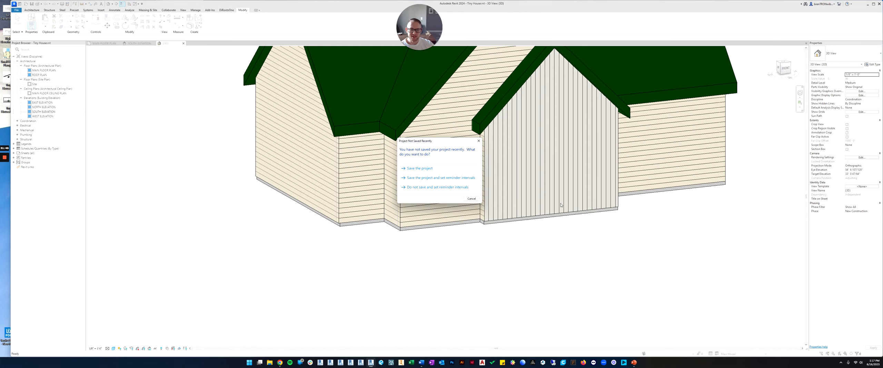
{"action": "left_click", "coordinate": [419, 169]}
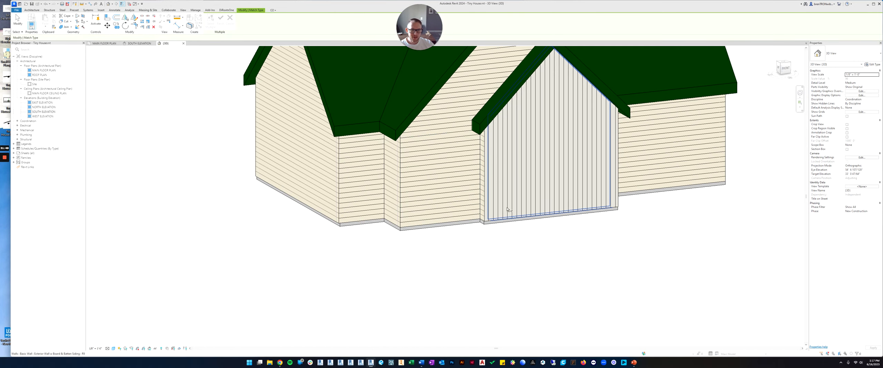
{"action": "left_click", "coordinate": [534, 208]}
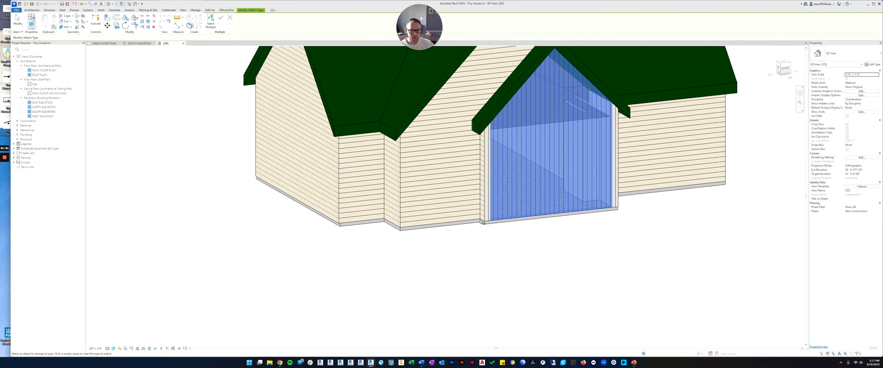
{"action": "left_click", "coordinate": [461, 220]}
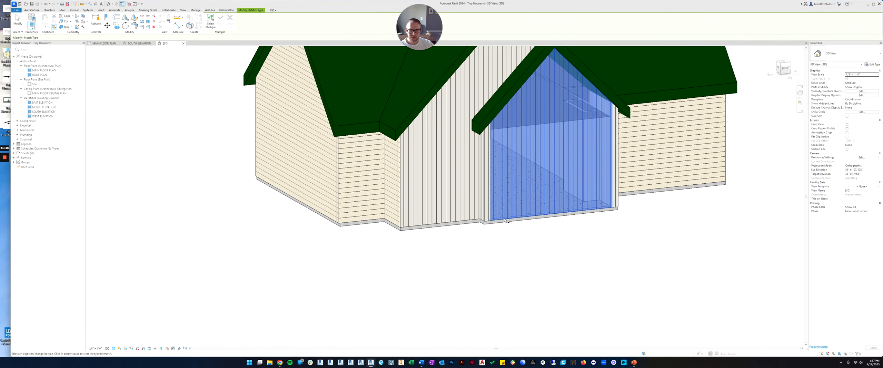
Step: Match the short return walls beside the two front gables to the board and batten wall type and finish matching
{"action": "left_click", "coordinate": [393, 216]}
{"action": "middle_click_drag", "start_coordinate": [548, 217], "coordinate": [428, 228], "text": "shift"}
{"action": "left_click", "coordinate": [366, 259]}
{"action": "scroll", "coordinate": [318, 273], "scroll_direction": "down", "scroll_amount": 2}
{"action": "middle_click_drag", "start_coordinate": [318, 273], "coordinate": [345, 260]}
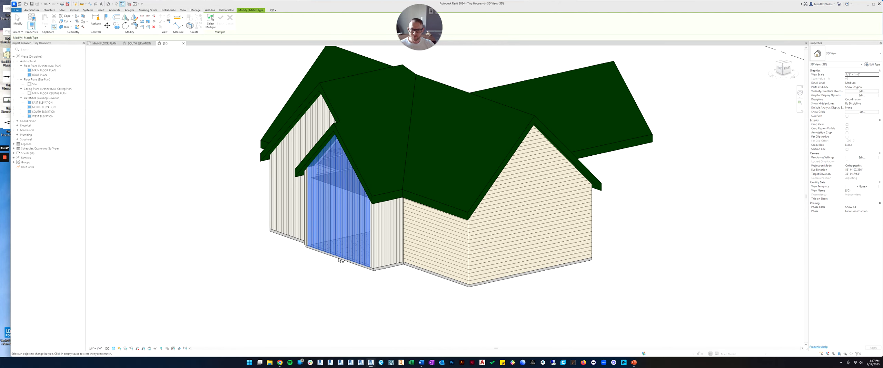
{"action": "left_click", "coordinate": [345, 260]}
{"action": "key", "text": "Escape"}
{"action": "key", "text": "Escape"}
{"action": "scroll", "coordinate": [286, 266], "scroll_direction": "down", "scroll_amount": 2}
{"action": "middle_click_drag", "start_coordinate": [286, 266], "coordinate": [353, 235], "text": "shift"}
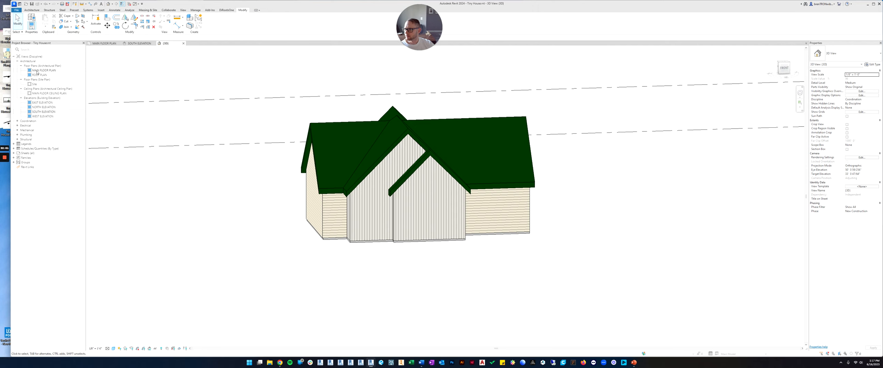
Step: Open the SOUTH ELEVATION view and compare the model's siding layout with the front elevation drawing
{"action": "double_click", "coordinate": [39, 111]}
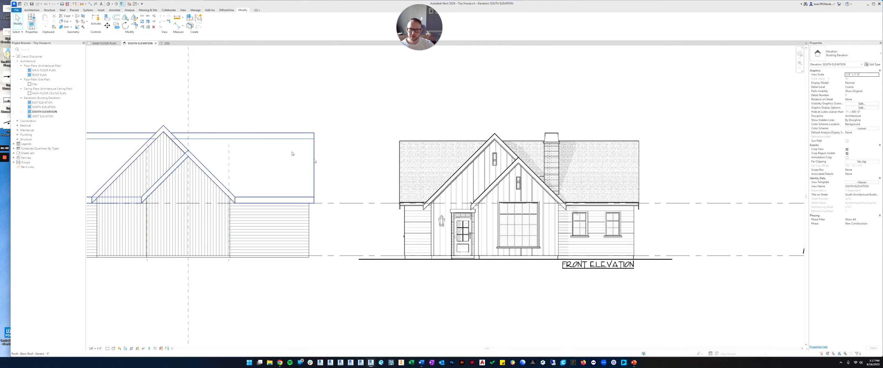
{"action": "scroll", "coordinate": [415, 237], "scroll_direction": "up", "scroll_amount": 2}
{"action": "middle_click_drag", "start_coordinate": [454, 191], "coordinate": [414, 189]}
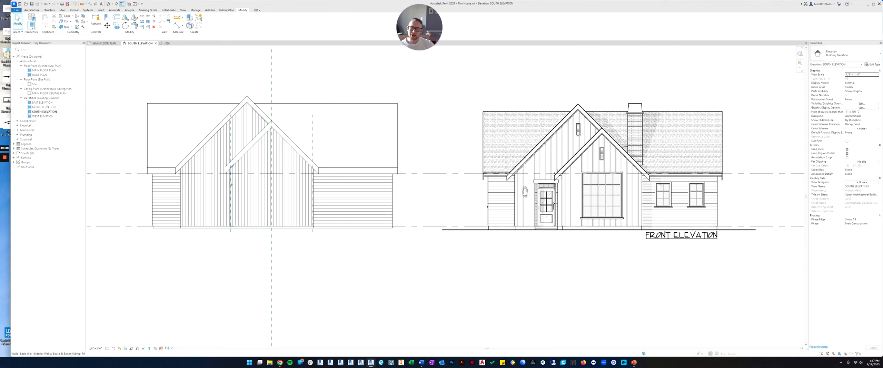
{"action": "middle_click_drag", "start_coordinate": [231, 184], "coordinate": [255, 189]}
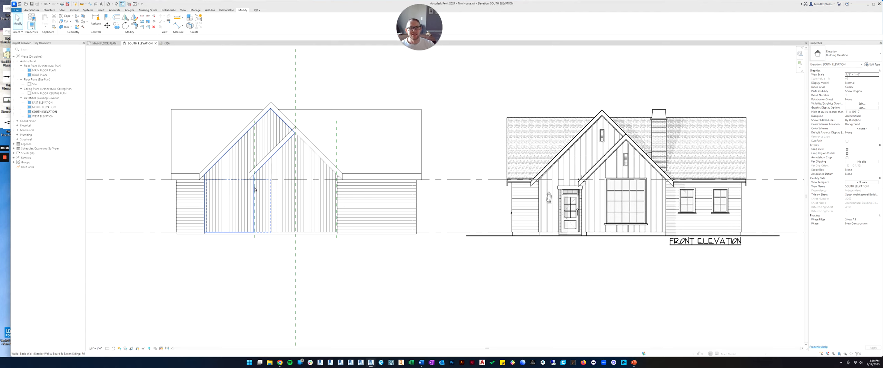
{"action": "left_click", "coordinate": [457, 118]}
Step: Return to the 3D view, use Match Type between two walls at the front, and review the siding on the front facade
{"action": "key", "text": "ctrl+Tab"}
{"action": "middle_click_drag", "start_coordinate": [485, 158], "coordinate": [483, 207], "text": "shift"}
{"action": "scroll", "coordinate": [318, 214], "scroll_direction": "up", "scroll_amount": 3}
{"action": "key", "text": "m"}
{"action": "key", "text": "a"}
{"action": "left_click", "coordinate": [509, 225]}
{"action": "scroll", "coordinate": [510, 225], "scroll_direction": "down", "scroll_amount": 3}
{"action": "scroll", "coordinate": [390, 203], "scroll_direction": "up", "scroll_amount": 3}
{"action": "left_click", "coordinate": [449, 168]}
{"action": "key", "text": "Escape"}
{"action": "key", "text": "Escape"}
{"action": "scroll", "coordinate": [392, 230], "scroll_direction": "down", "scroll_amount": 2}
{"action": "scroll", "coordinate": [624, 187], "scroll_direction": "up", "scroll_amount": 2}
{"action": "middle_click_drag", "start_coordinate": [619, 192], "coordinate": [528, 183], "text": "shift"}
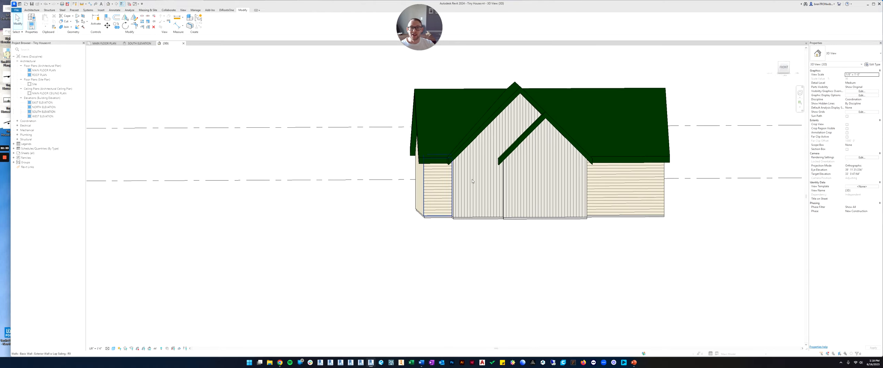
{"action": "middle_click_drag", "start_coordinate": [558, 161], "coordinate": [428, 188]}
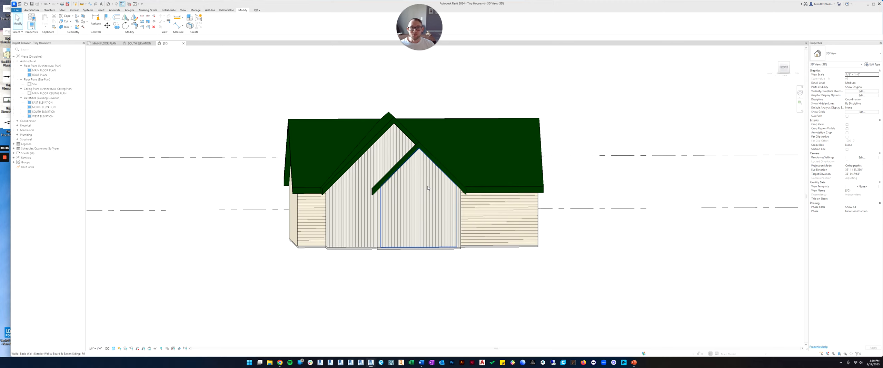